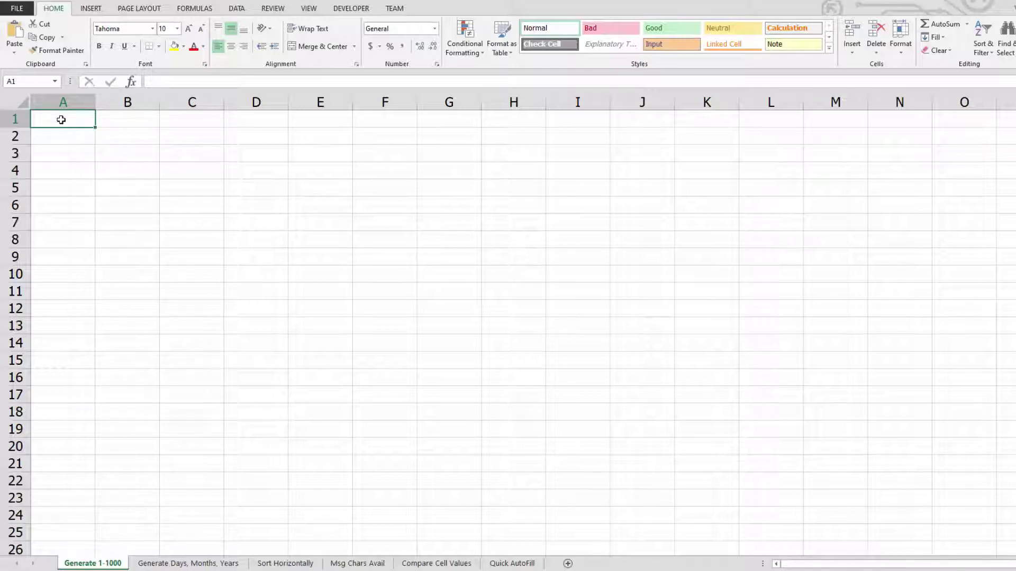
Enter the numbers 1, 2, 3 and 4 in cells A1 through A4.
type("1")
key("Return")
type("2")
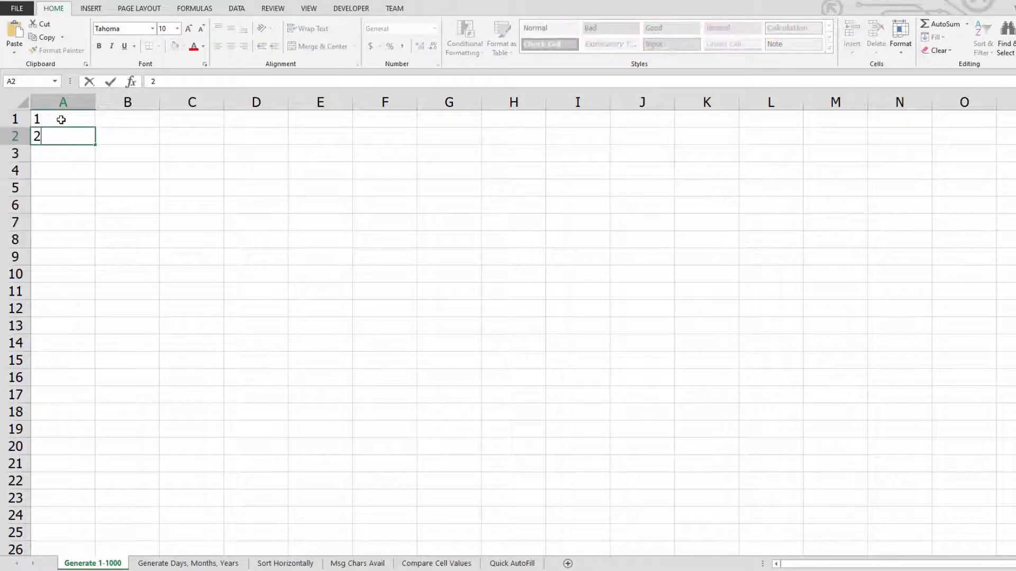
key("Return")
type("3")
key("Return")
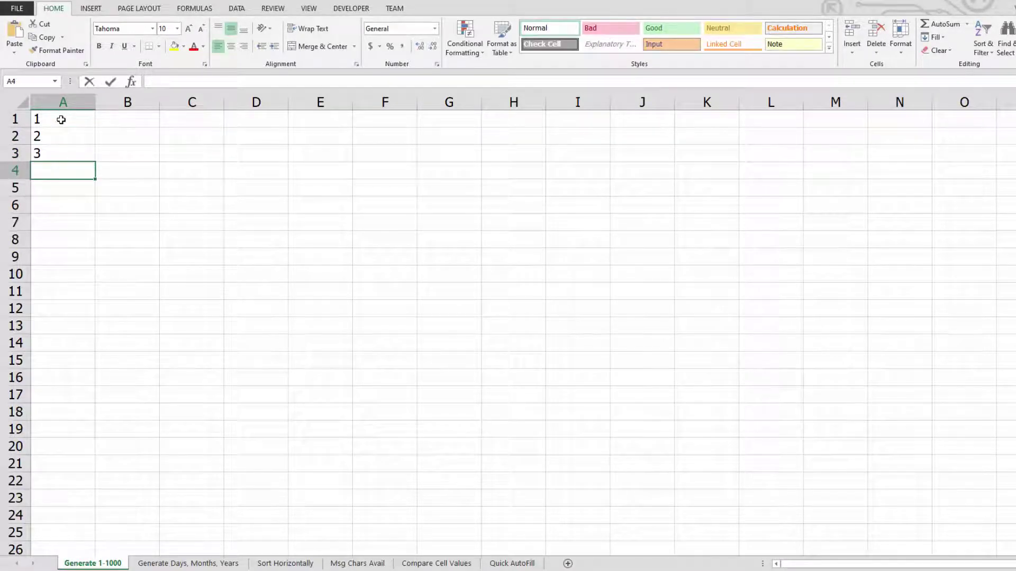
type("4")
key("Return")
Enter the numbers 1, 2 and 3 in cells B1 through B3.
key("Up")
key("Up")
key("Up")
key("Up")
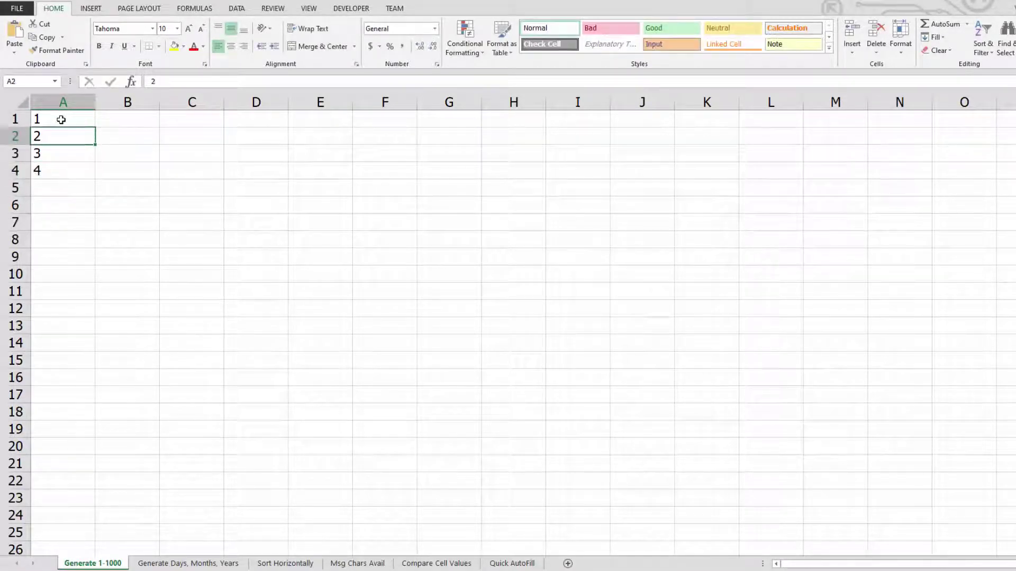
key("Right")
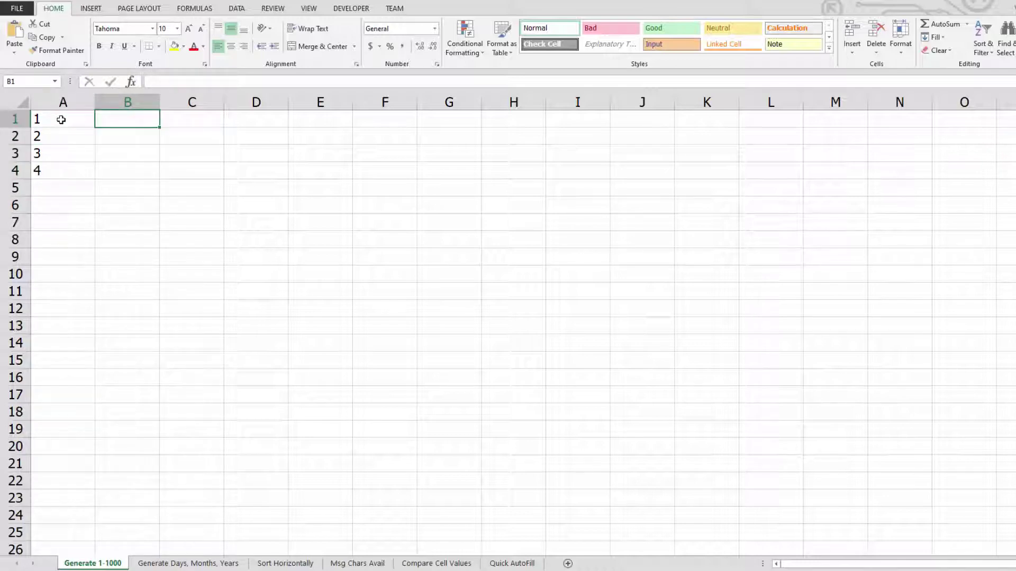
type("1")
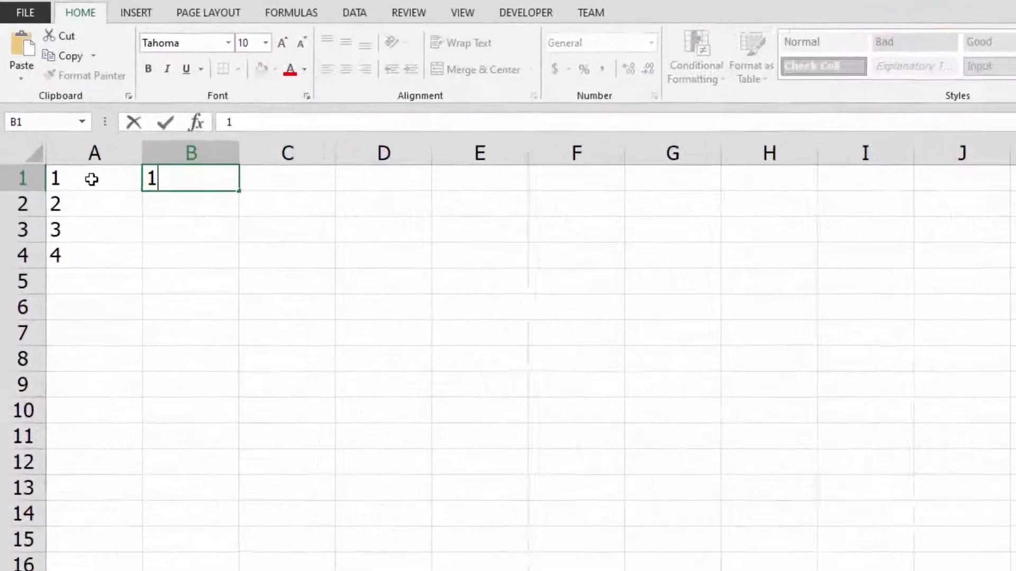
key("Return")
type("2")
key("Return")
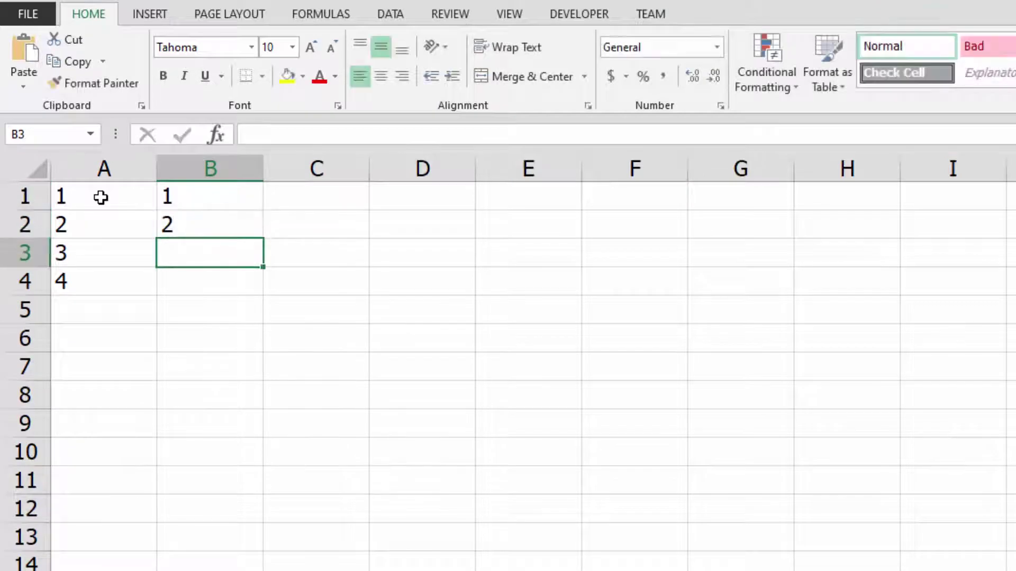
type("3")
key("Return")
Extend the number series from B1:B3 down column B to row 736 with AutoFill and return to cell A1.
left_click_drag(214, 202, 219, 247)
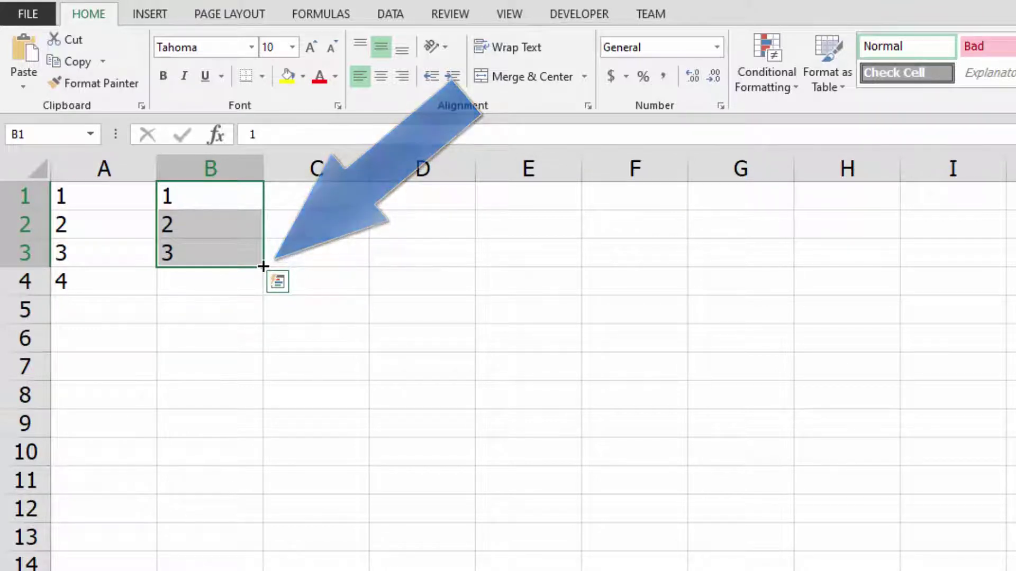
left_click_drag(263, 266, 257, 440)
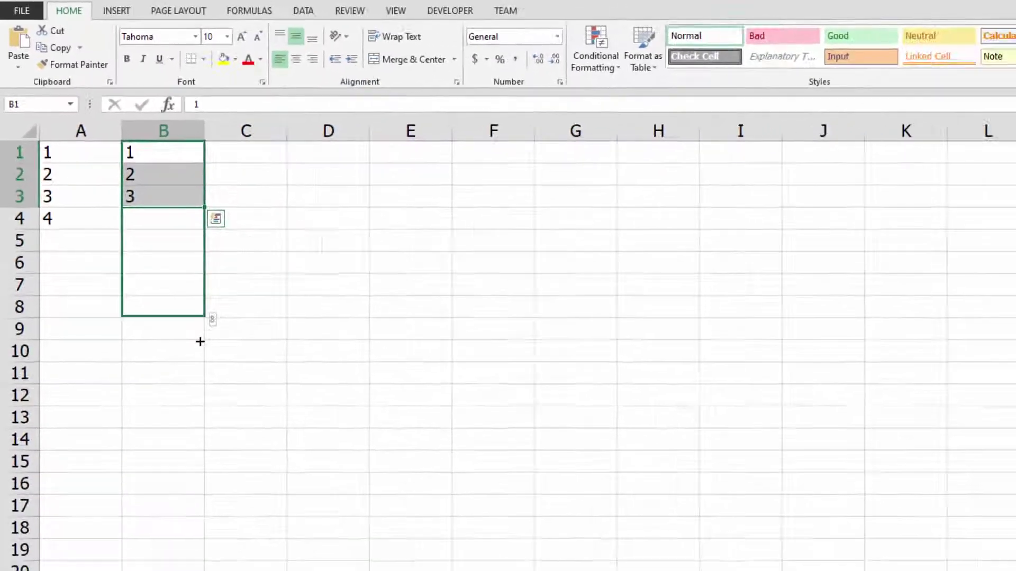
left_click_drag(200, 342, 190, 455)
left_click_drag(148, 354, 141, 474)
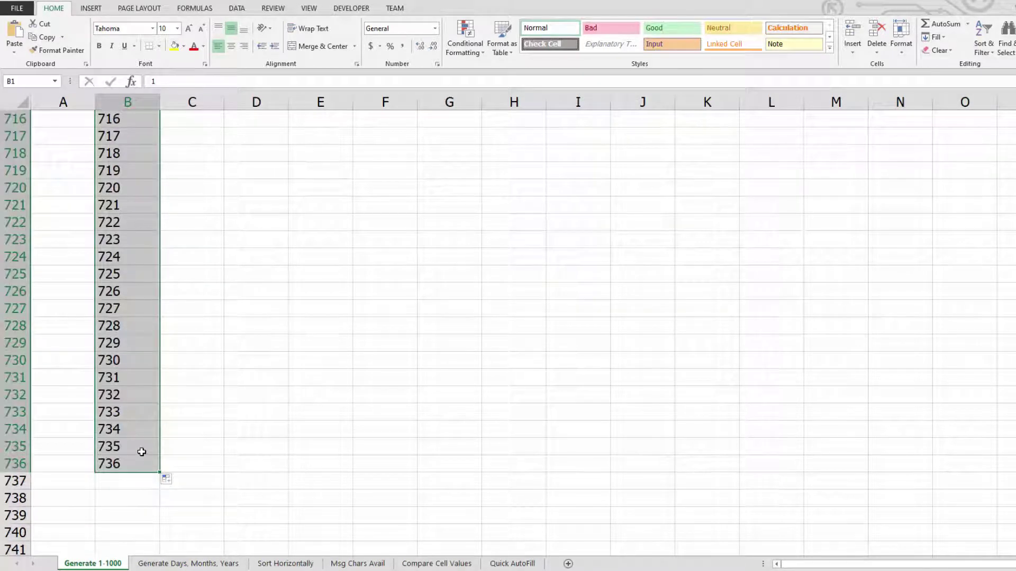
key("ctrl+Home")
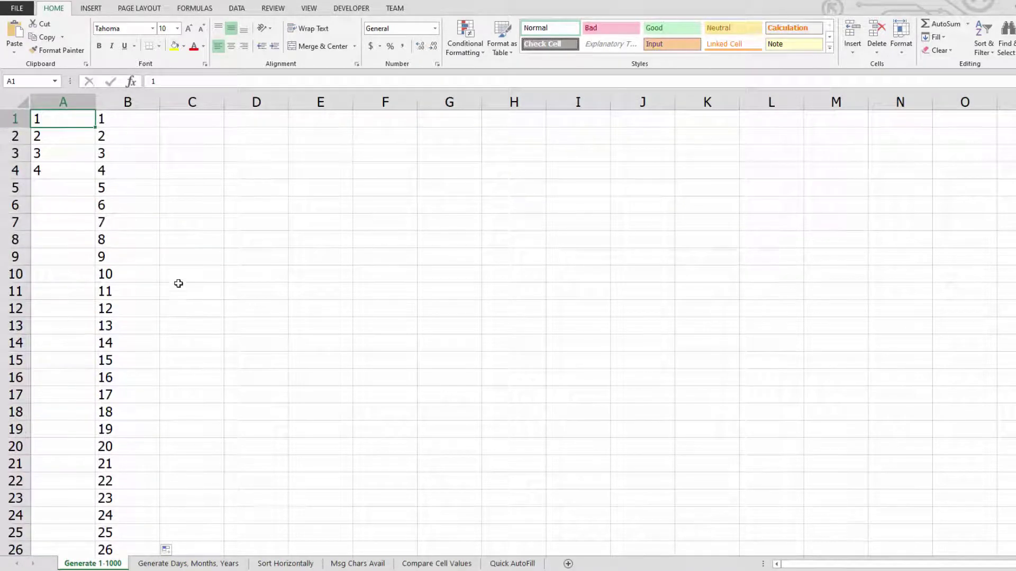
Enter the starting number 1 in cell C1.
left_click(190, 117)
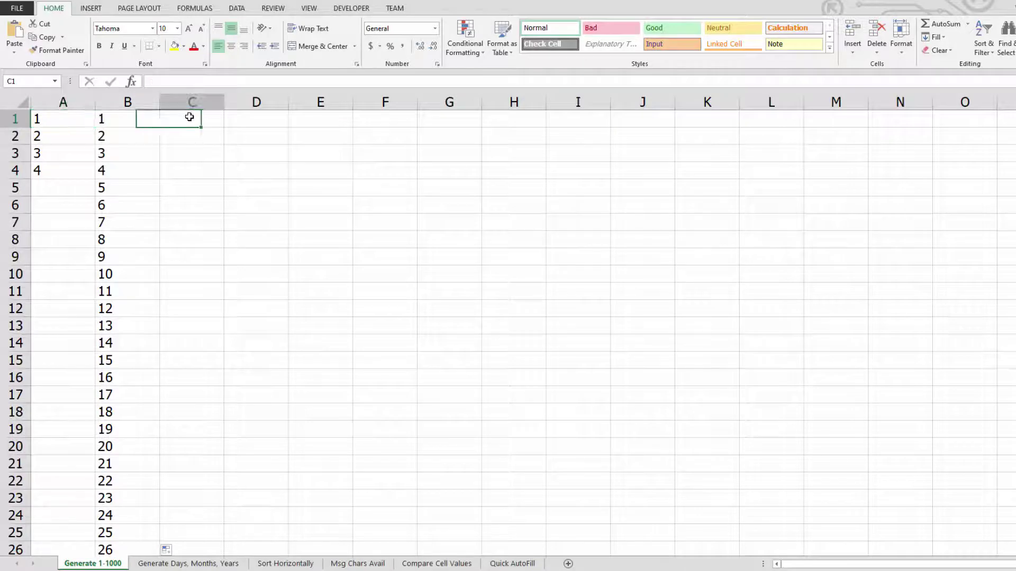
type("1")
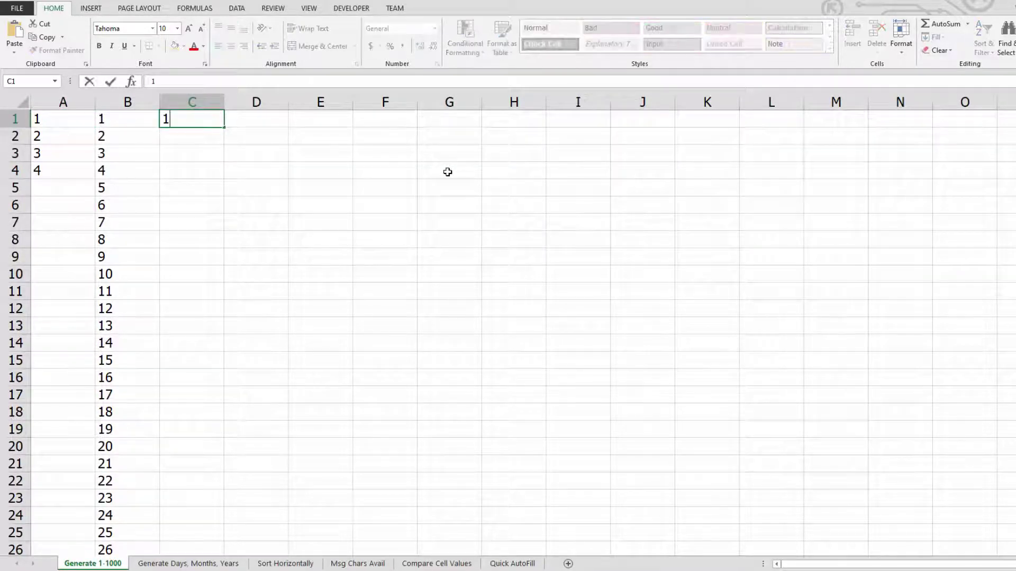
key("Return")
Fill column C with a linear series using step value 1 and stop value 1000.
left_click(185, 121)
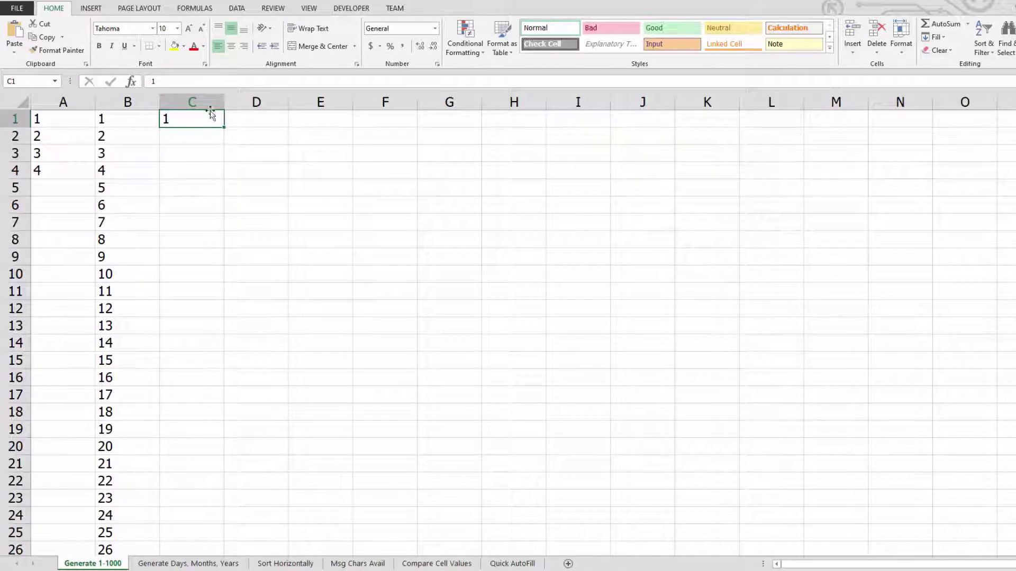
left_click(209, 97)
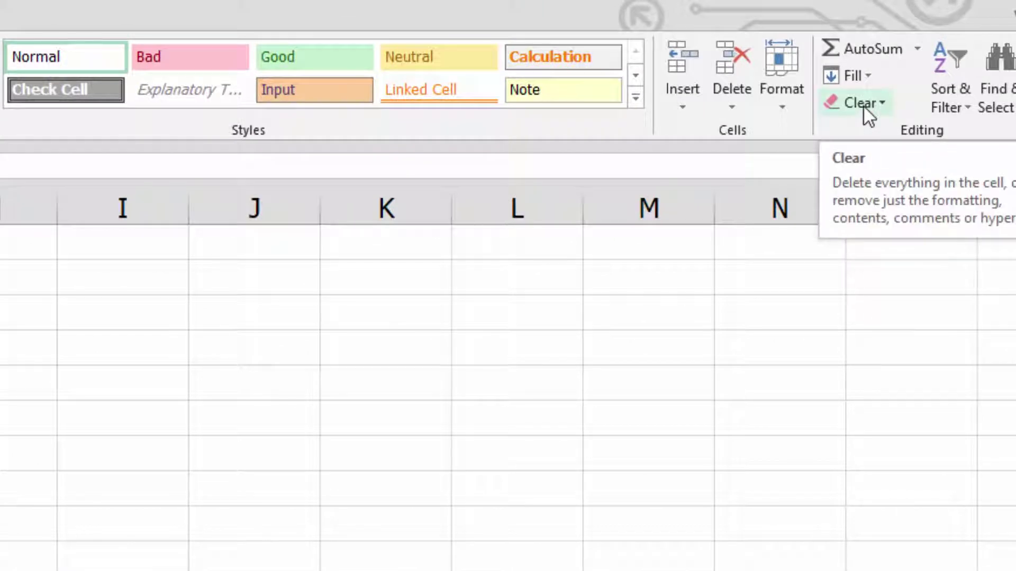
left_click(866, 81)
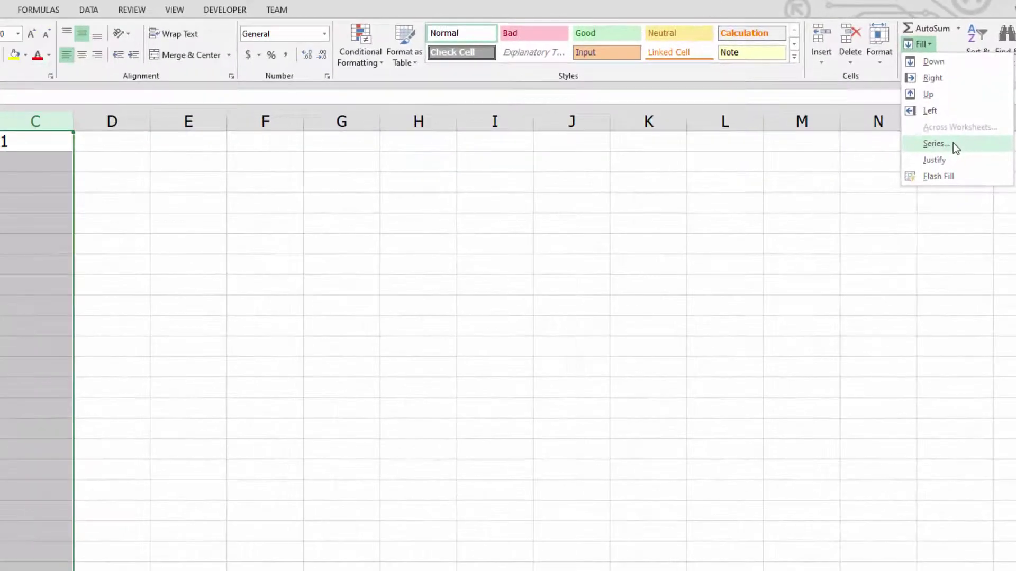
left_click(954, 144)
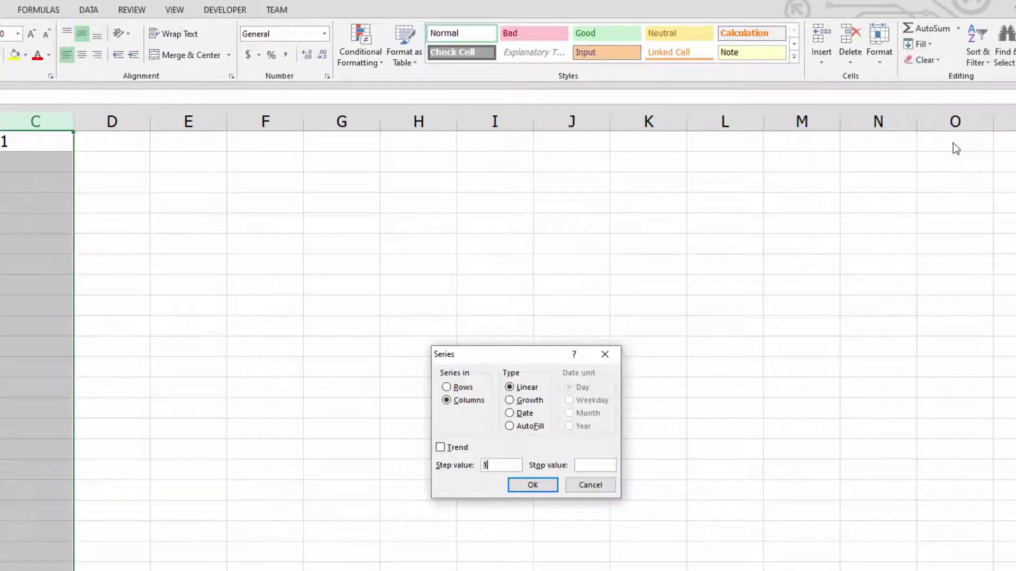
left_click_drag(535, 355, 330, 210)
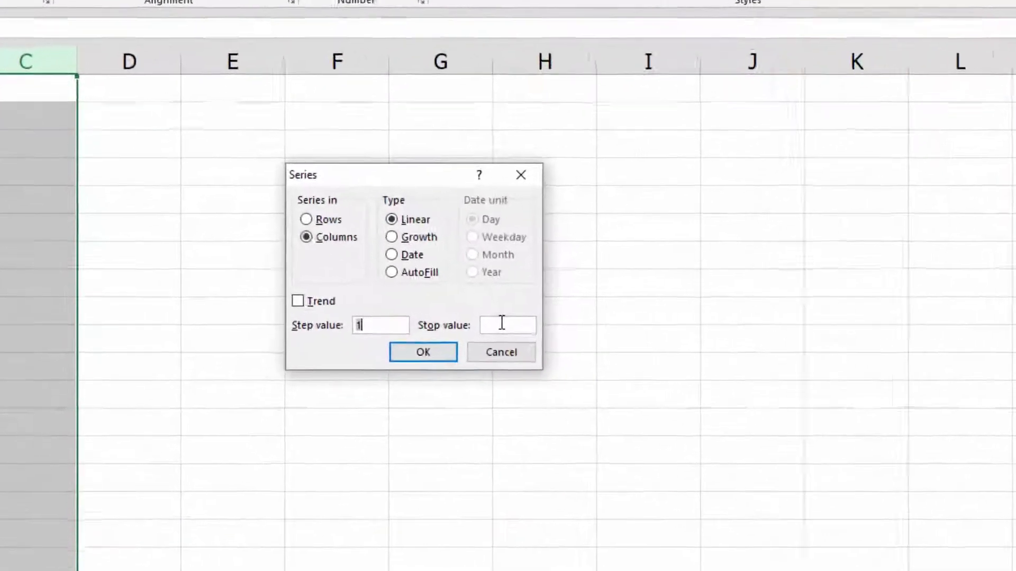
left_click(411, 318)
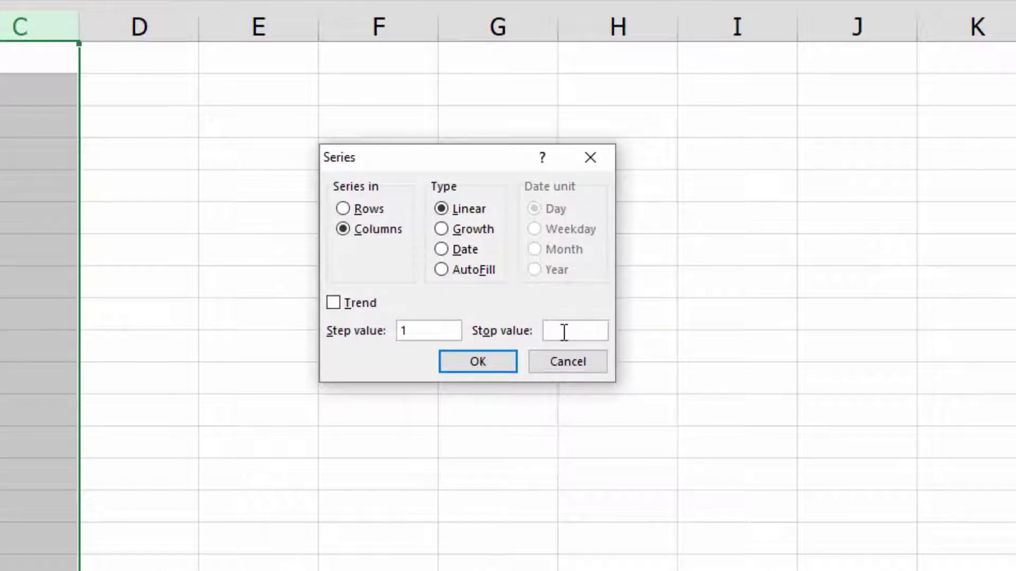
type("1000")
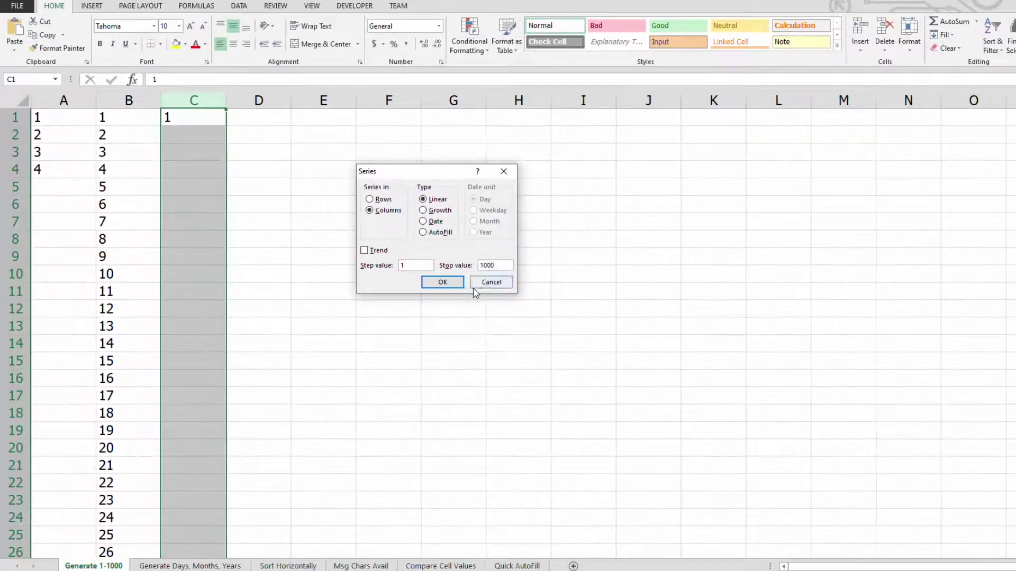
left_click(453, 283)
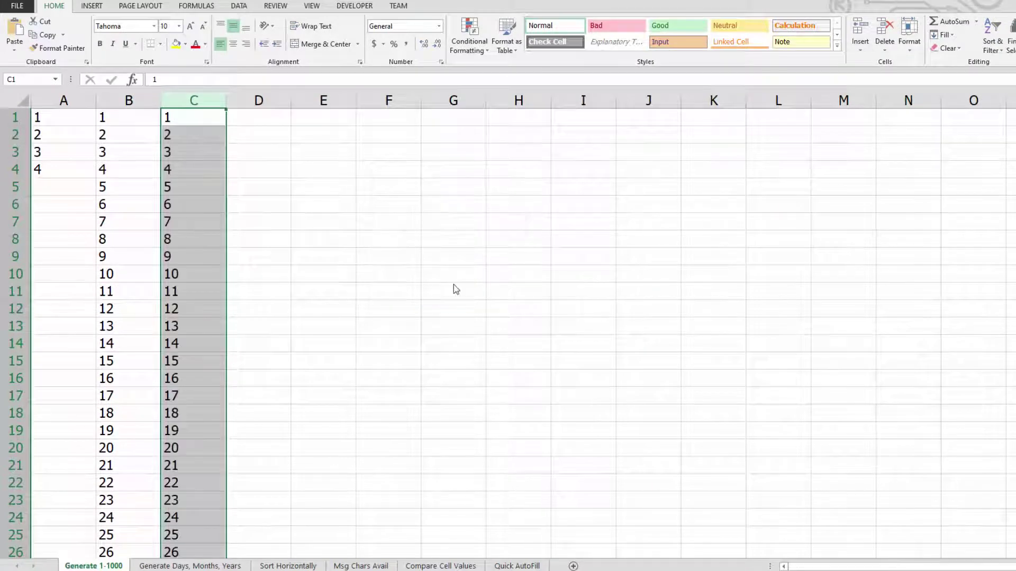
Examine the end of the number series in column C and return to the start of the sheet.
left_click(224, 171)
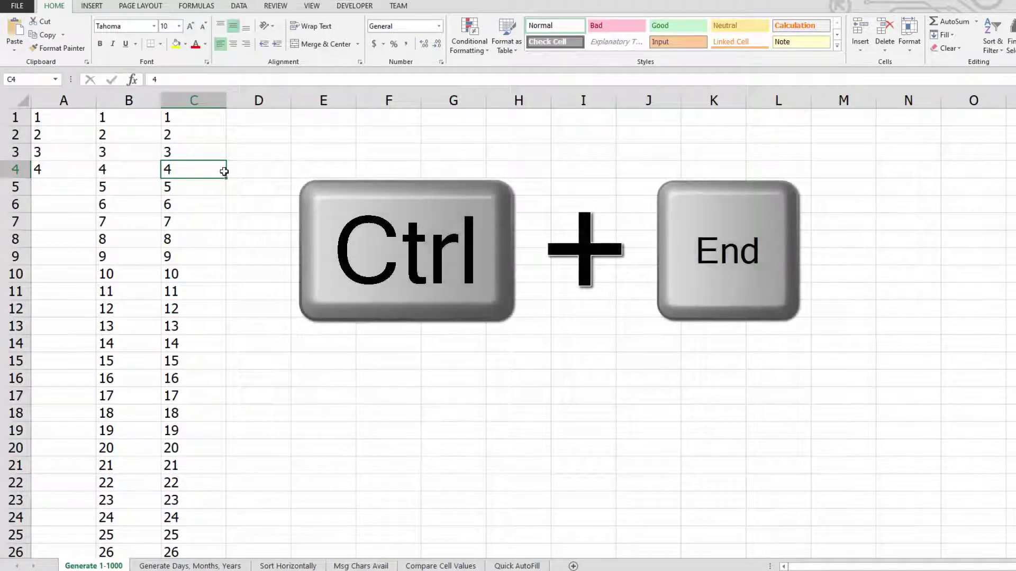
key("ctrl+End")
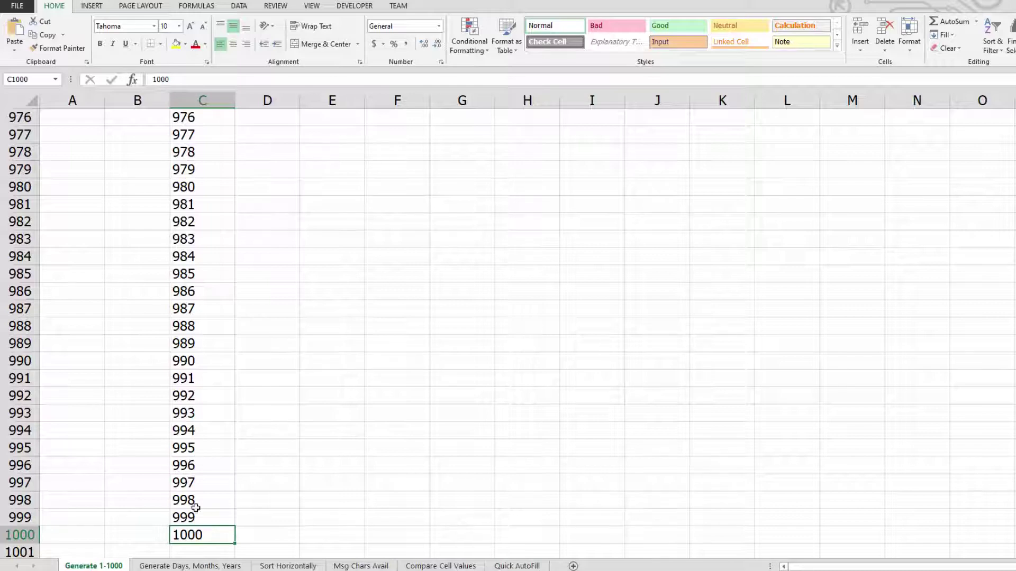
scroll(196, 529, "down", 4)
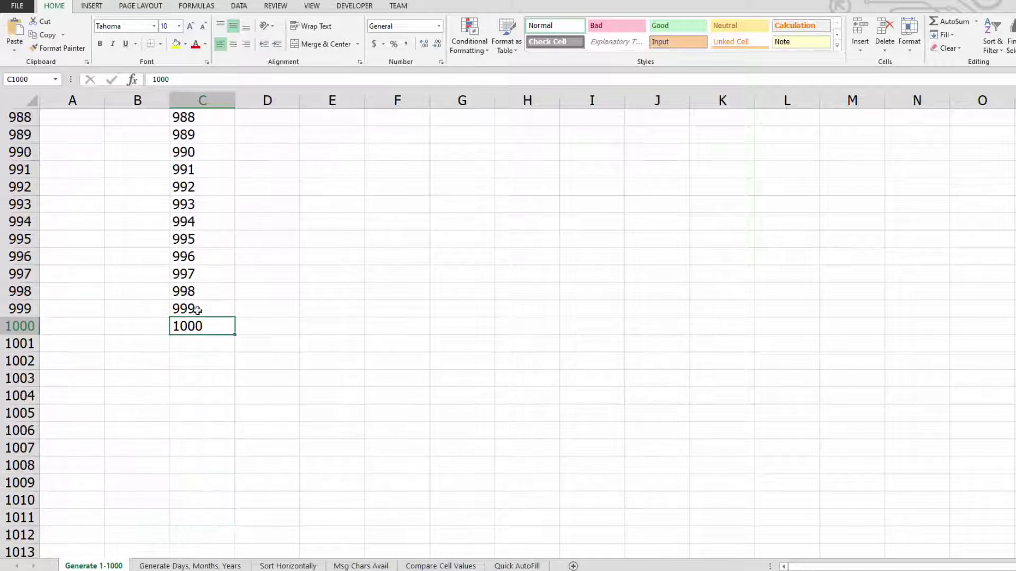
left_click(204, 290)
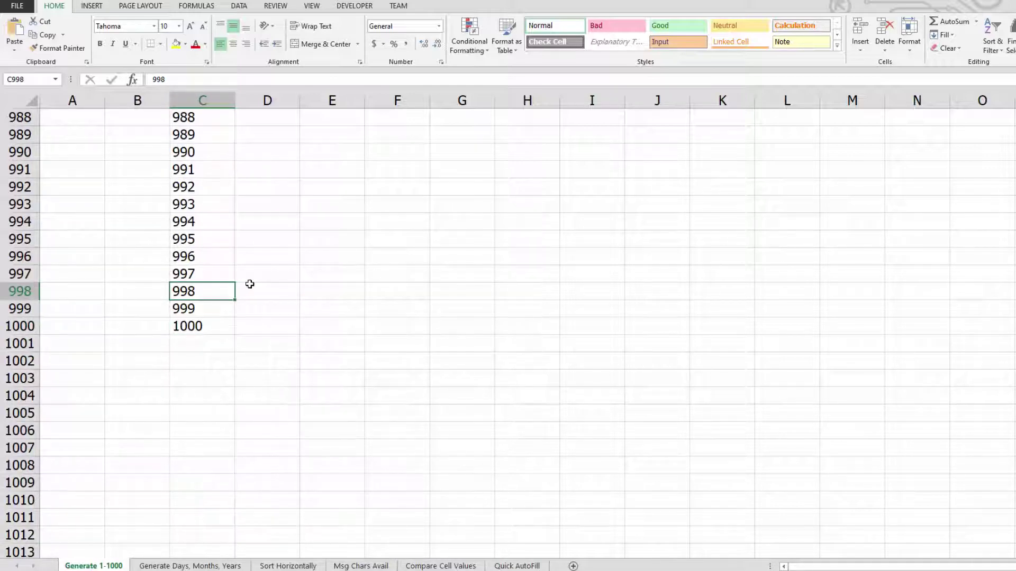
key("ctrl+Home")
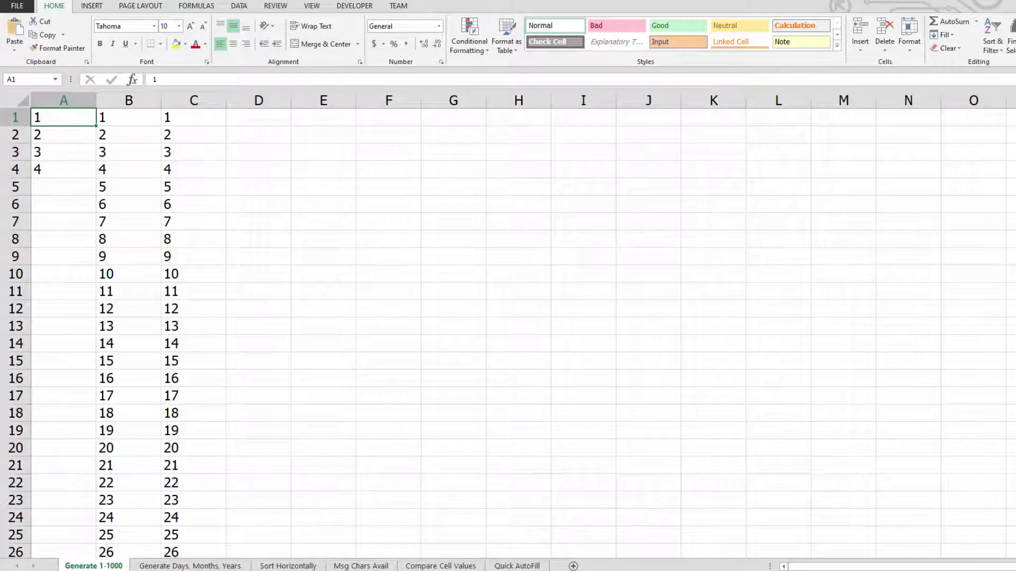
Open the Generate Days, Months, Years sheet and enter the date 1/1/2015 in cell A2 under Day.
left_click(190, 566)
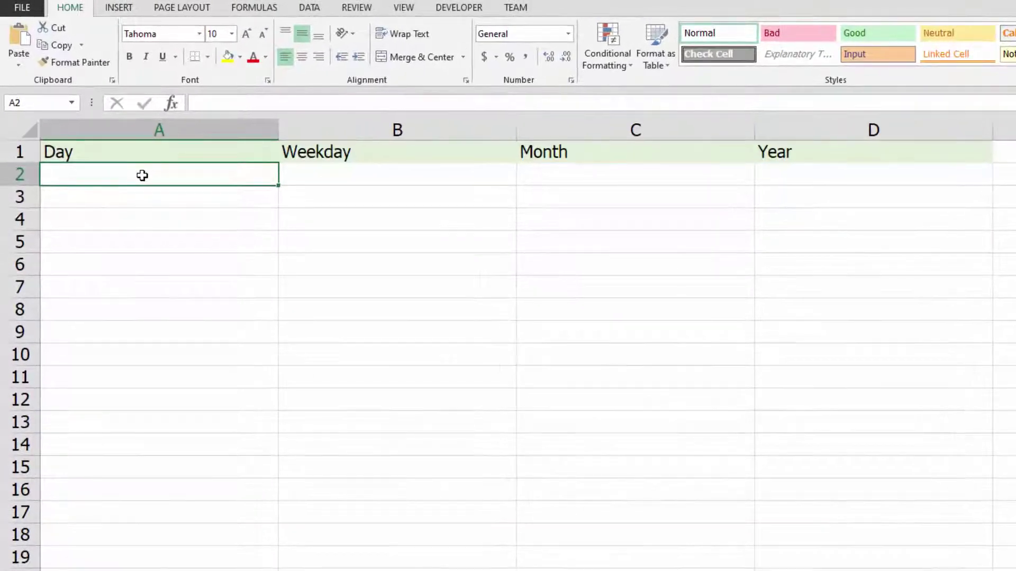
type("1/1")
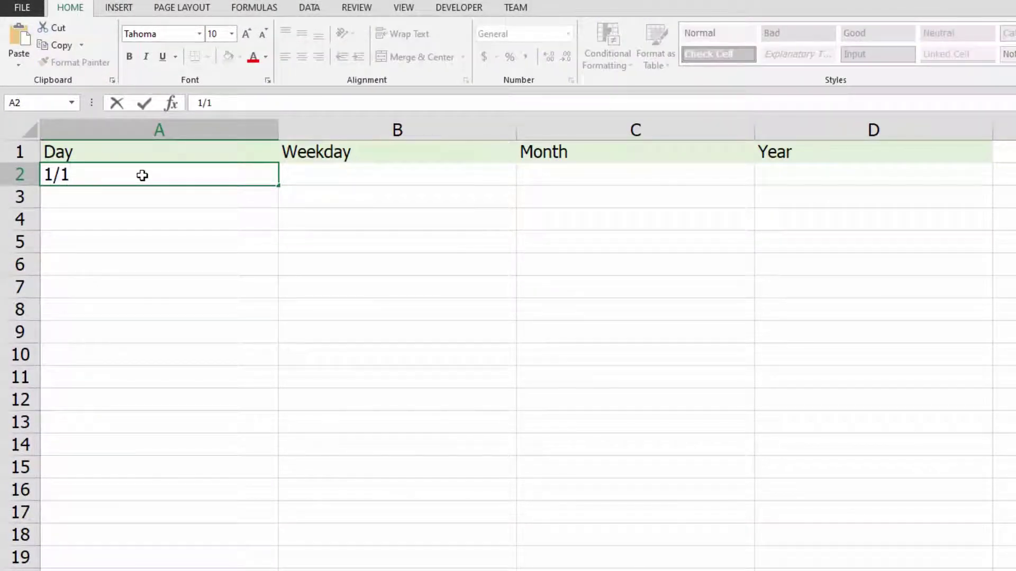
type("/2015")
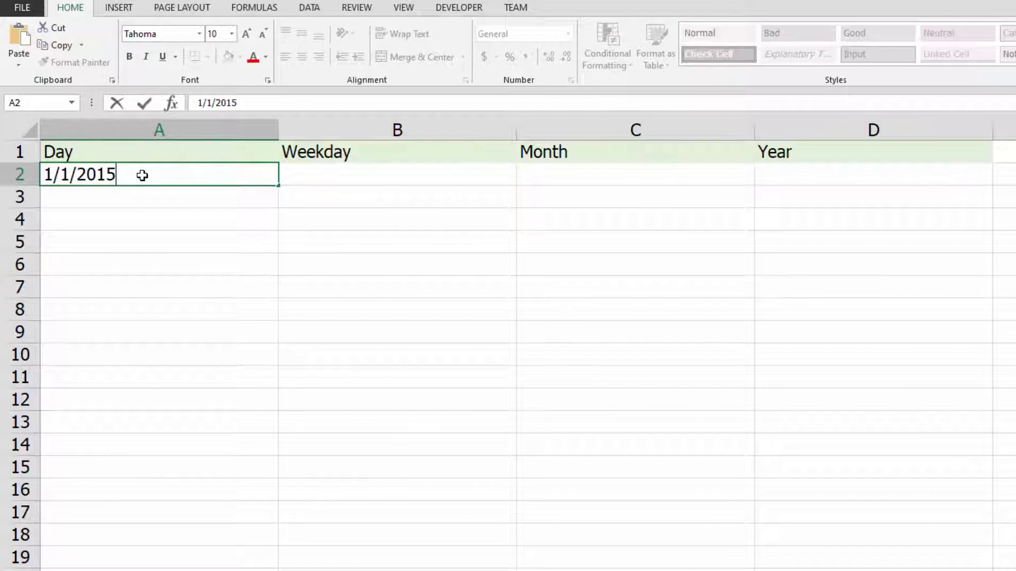
key("Return")
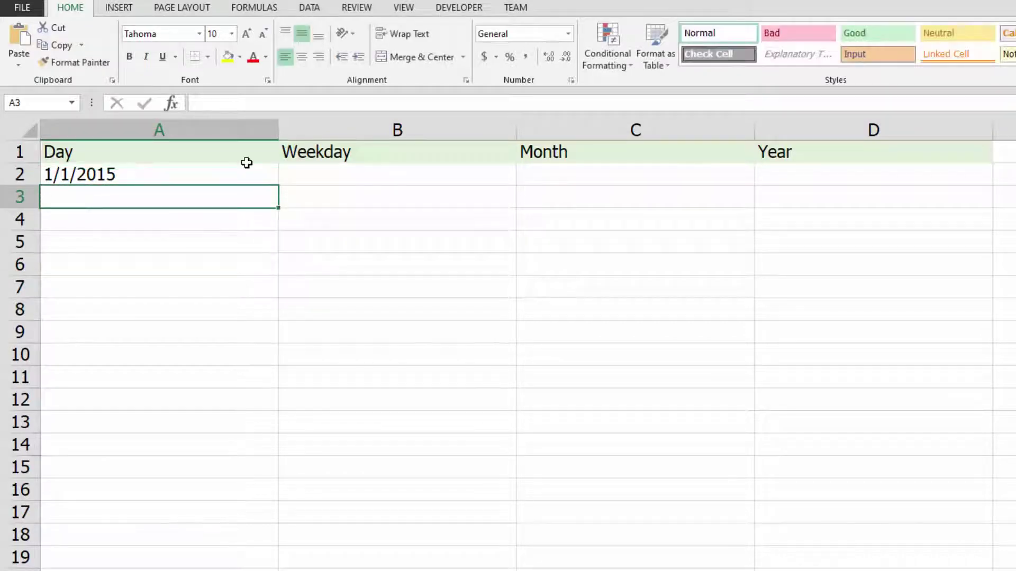
Format the date in cell A2 with the custom number format m/d/yyyy.
left_click(193, 177)
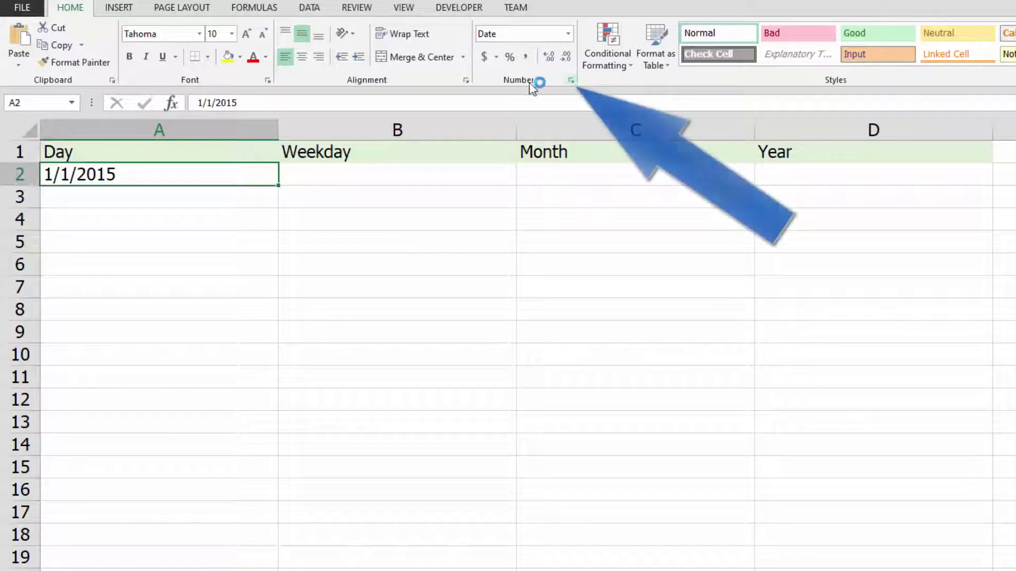
left_click(571, 81)
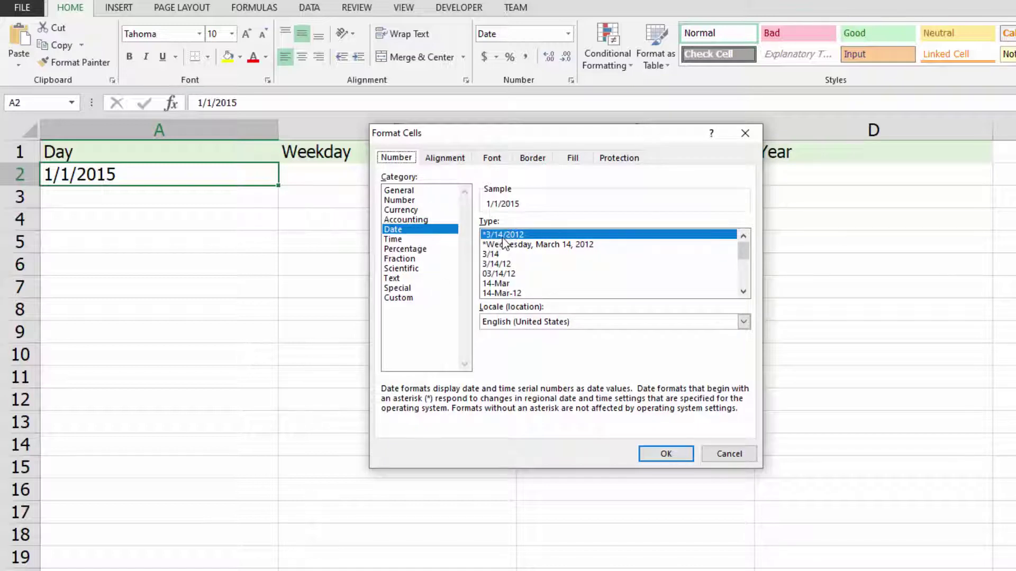
left_click(403, 299)
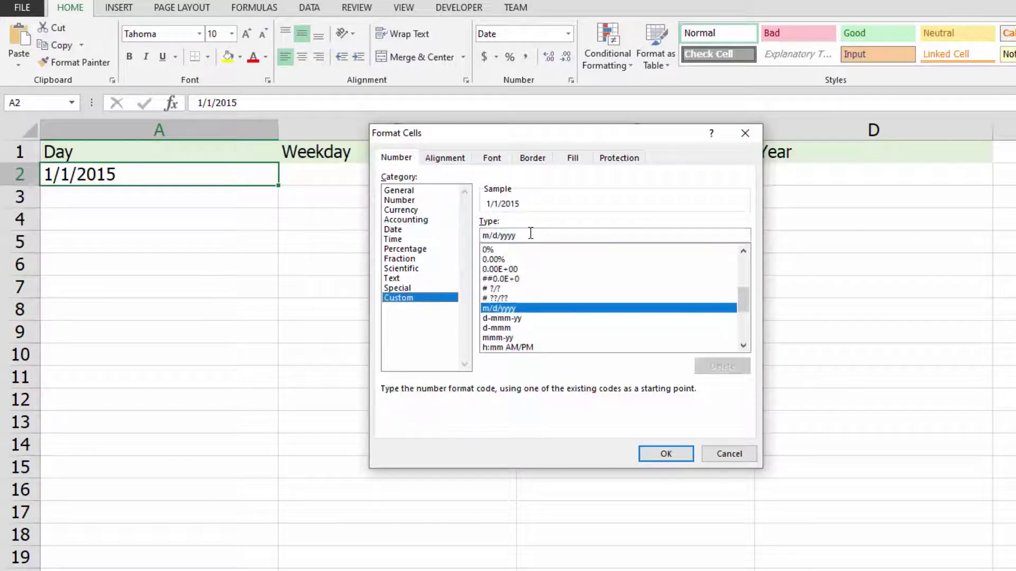
left_click_drag(522, 234, 447, 236)
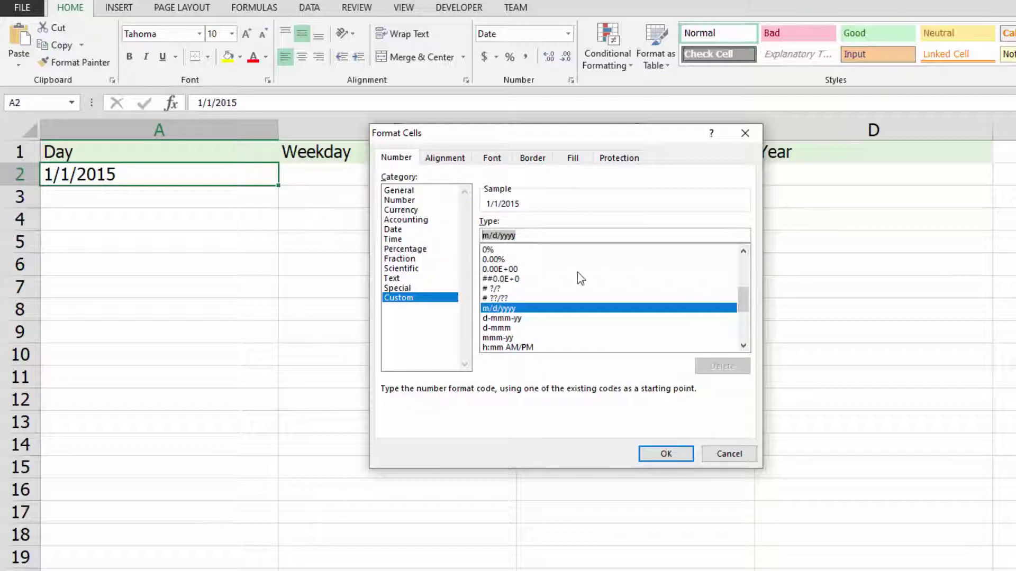
left_click(665, 454)
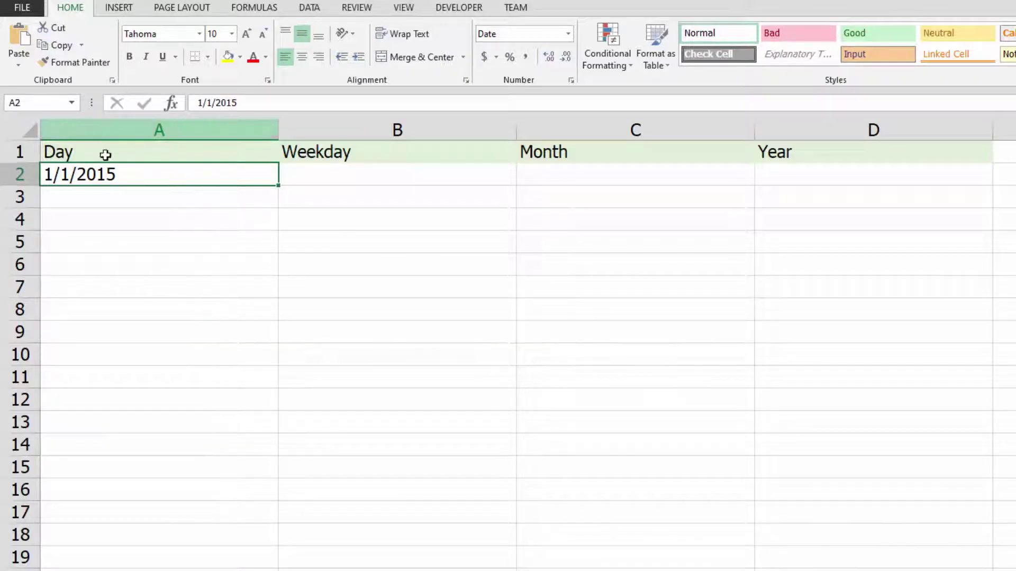
Fill A2:A25 in the Day column with a date series in columns, using date unit Day and step value 1.
left_click_drag(92, 141, 128, 546)
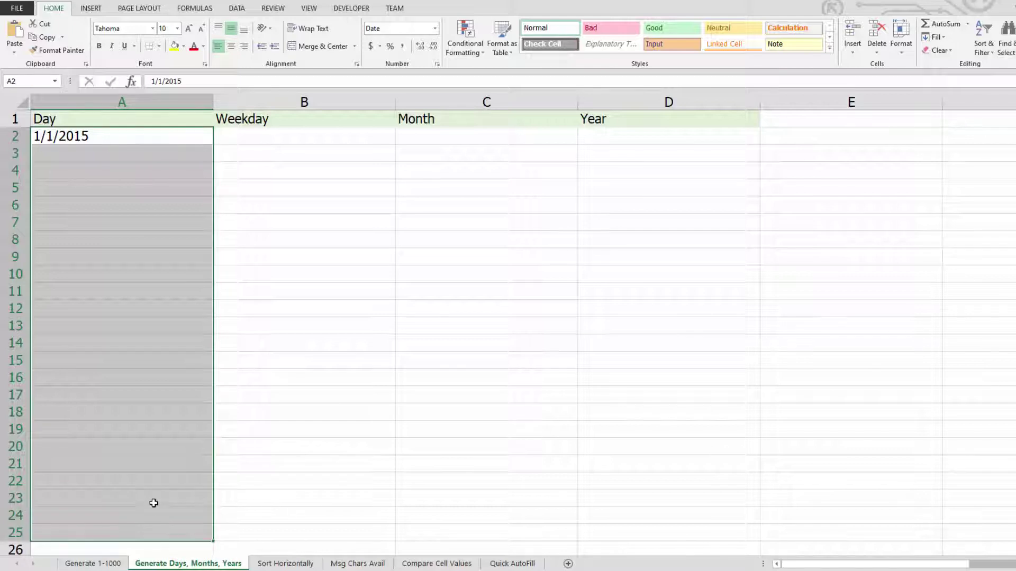
left_click(937, 37)
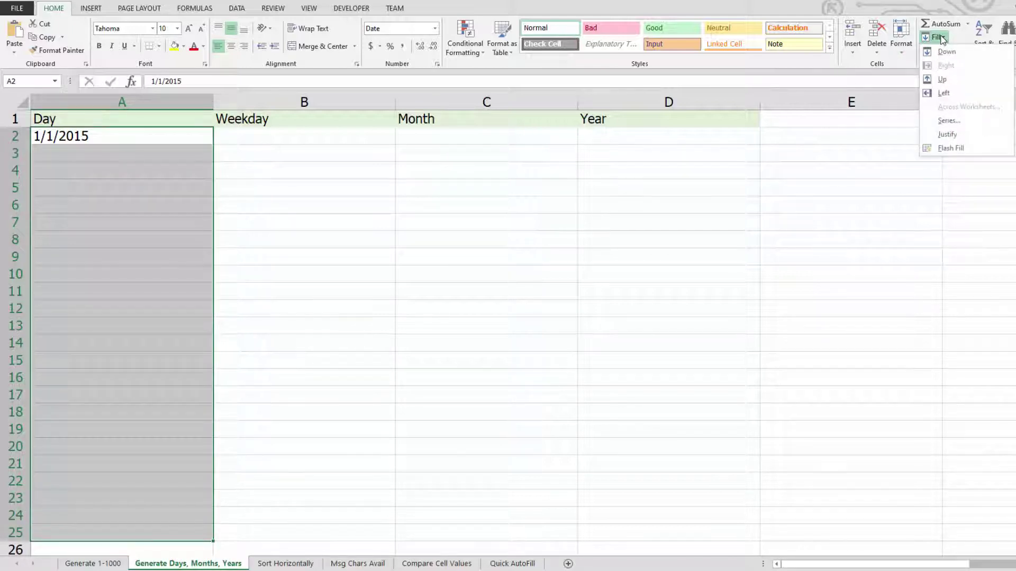
left_click(958, 121)
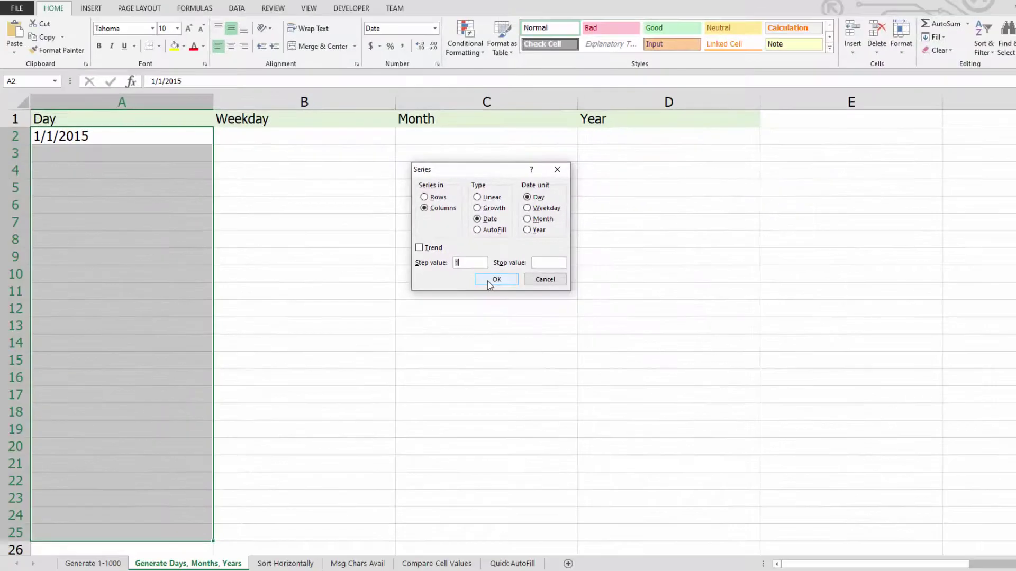
left_click(508, 292)
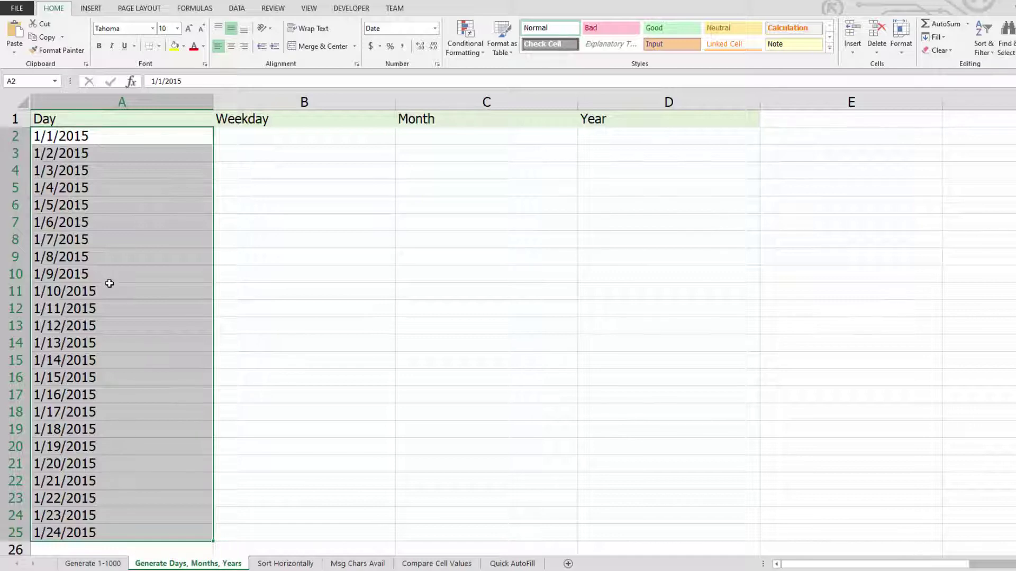
Format the dates in A2:A25 with the custom number format dddd mmmm dd yyyy.
left_click(437, 64)
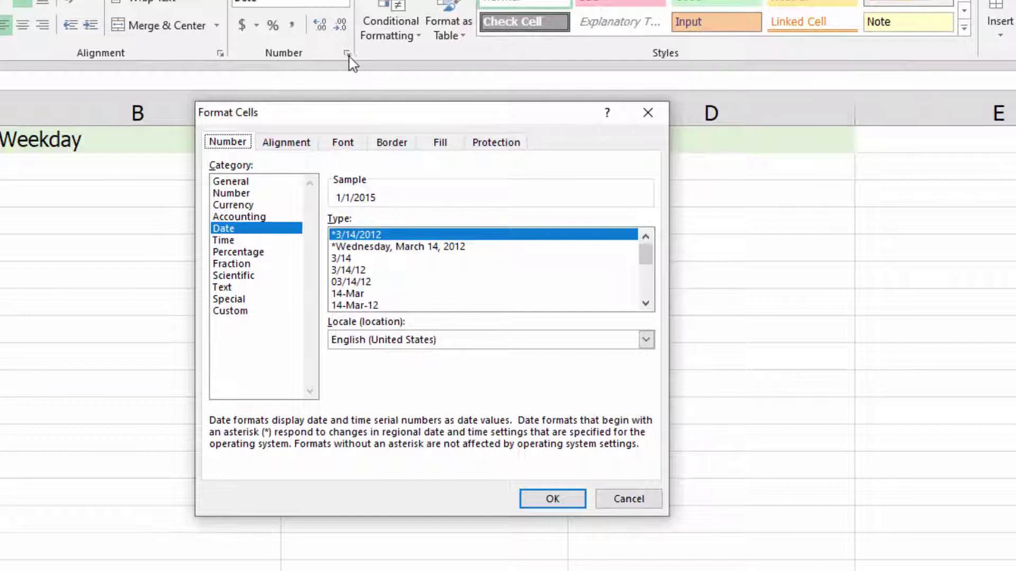
left_click(248, 312)
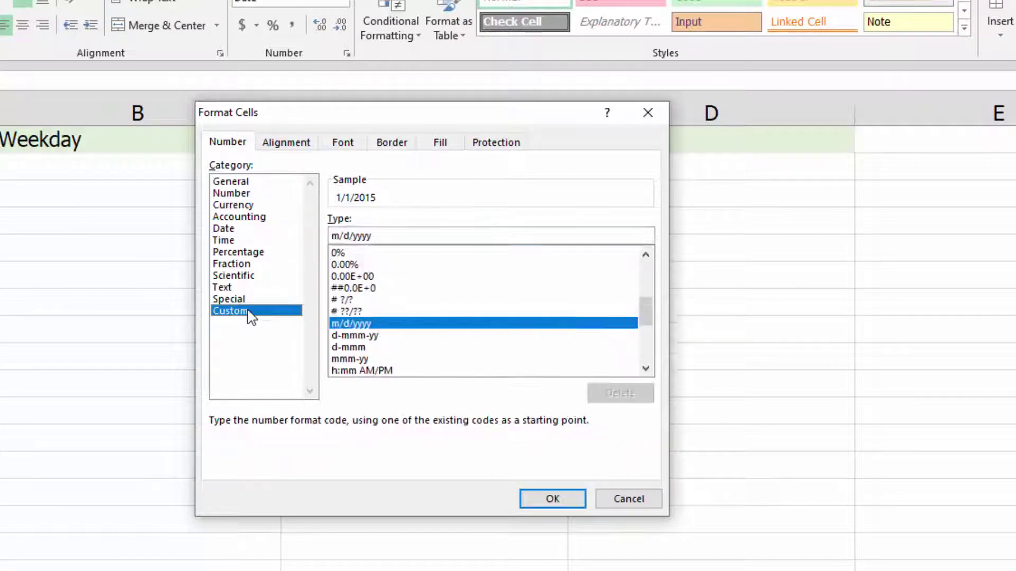
left_click(423, 230)
key("Home")
type("ddd")
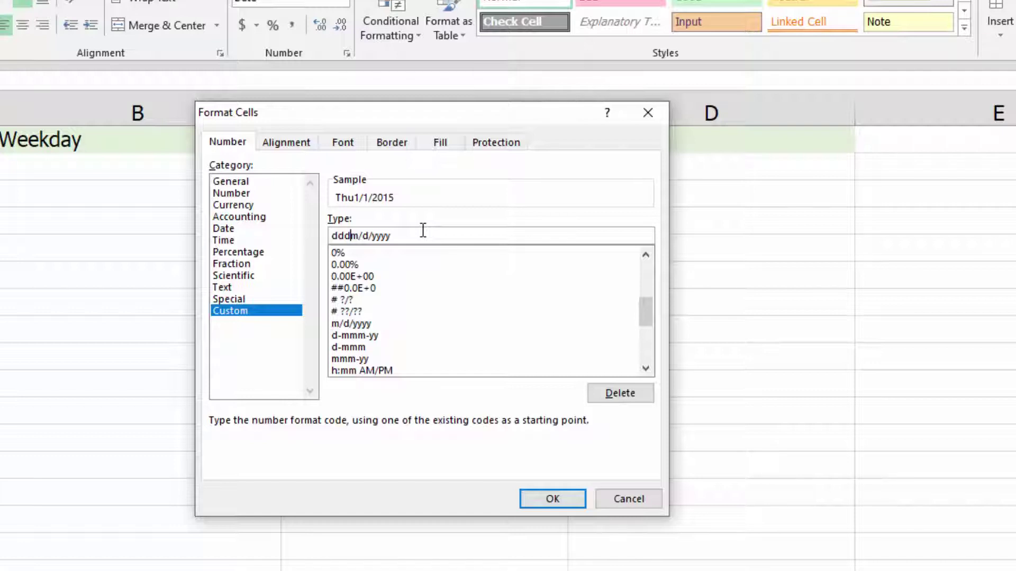
type("d")
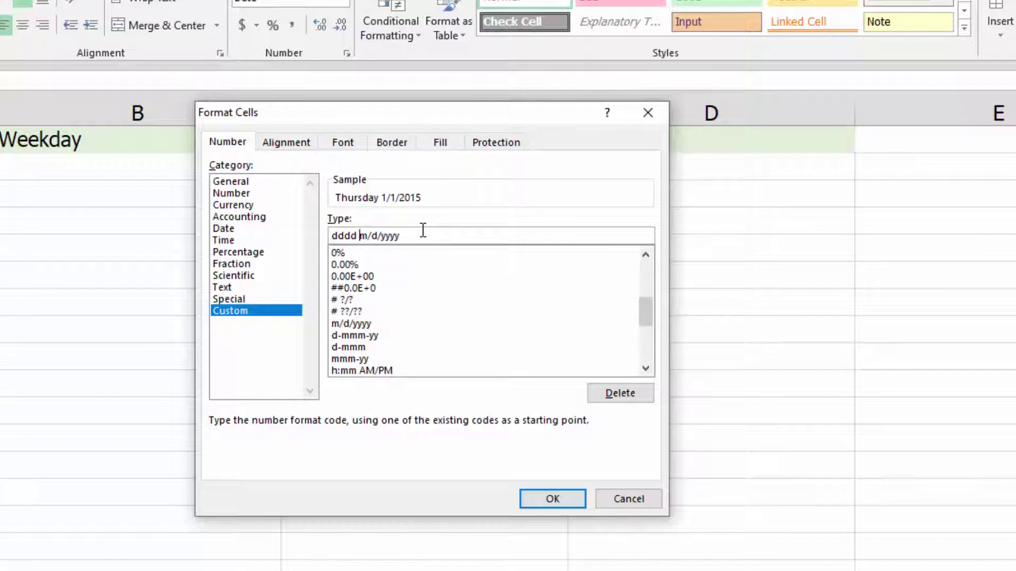
key("Right")
type("mmm")
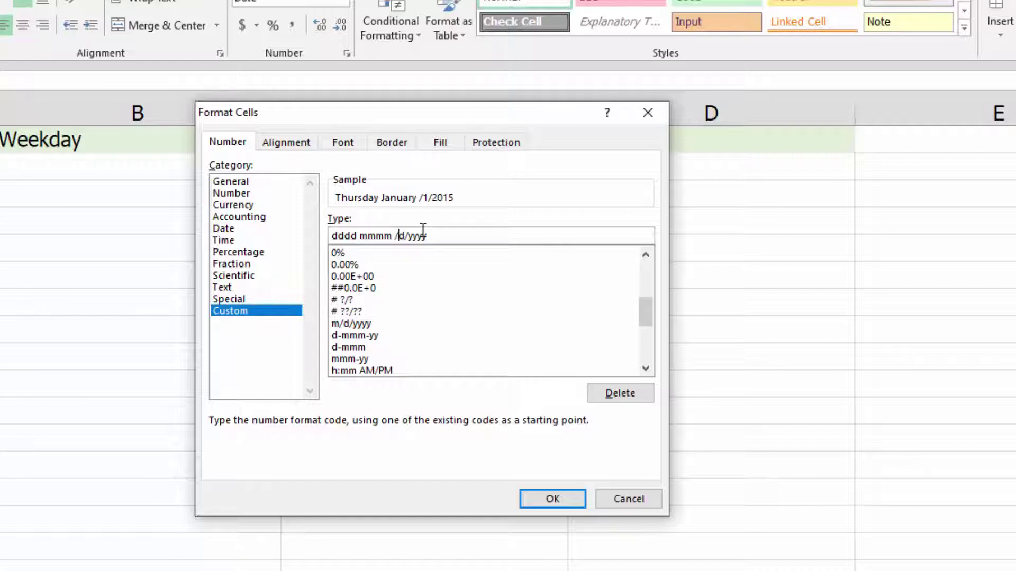
key("BackSpace")
type("dd")
key("BackSpace")
key("BackSpace")
key("BackSpace")
key("BackSpace")
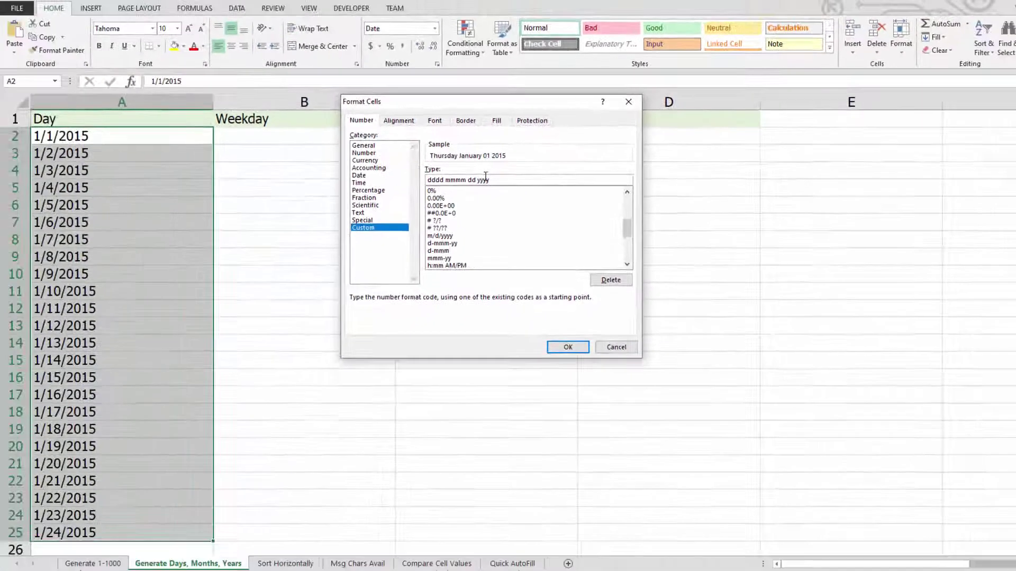
left_click(561, 347)
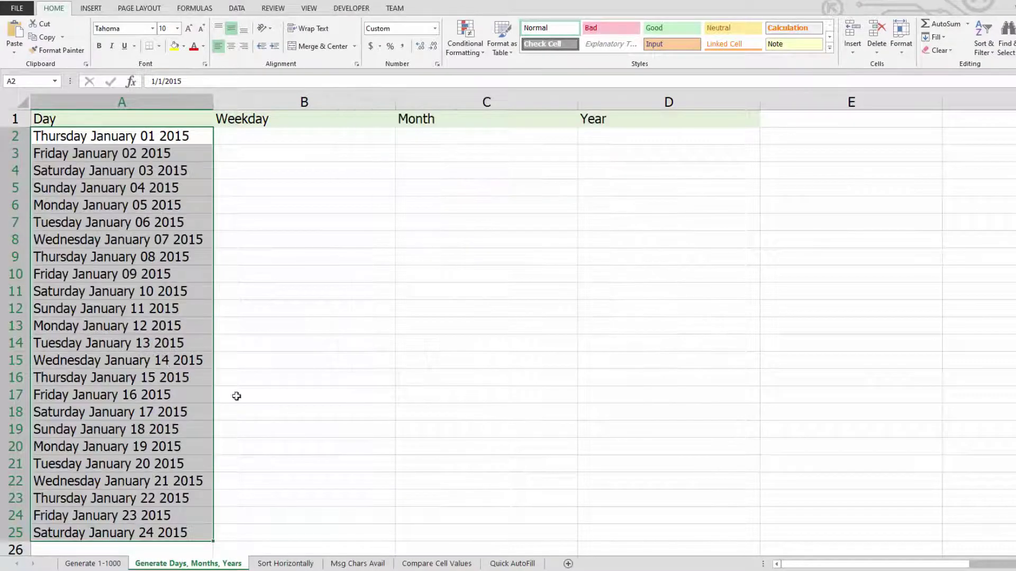
left_click(93, 359)
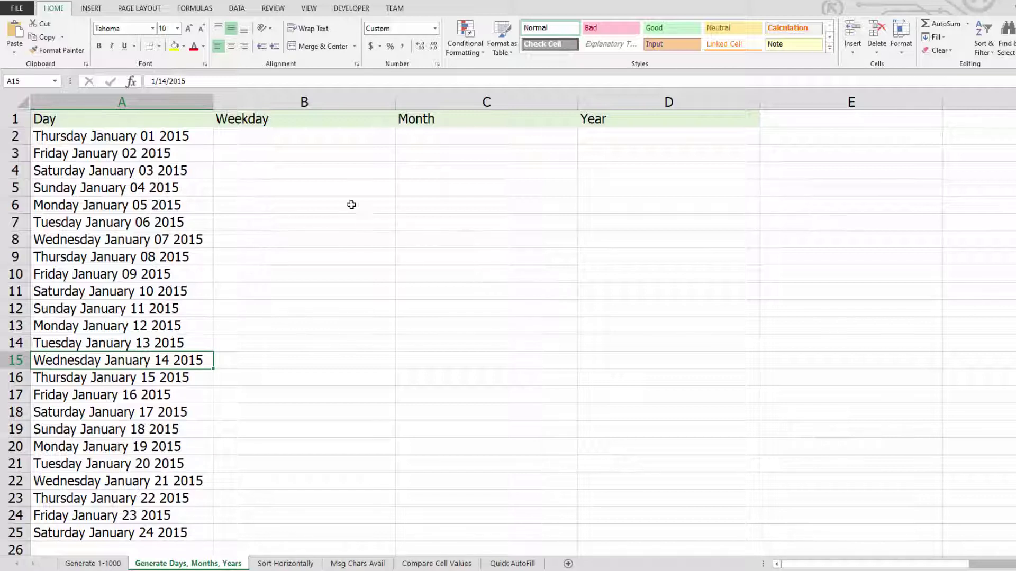
Enter the date 1/1/2015 in cell B2 under Weekday.
left_click(314, 138)
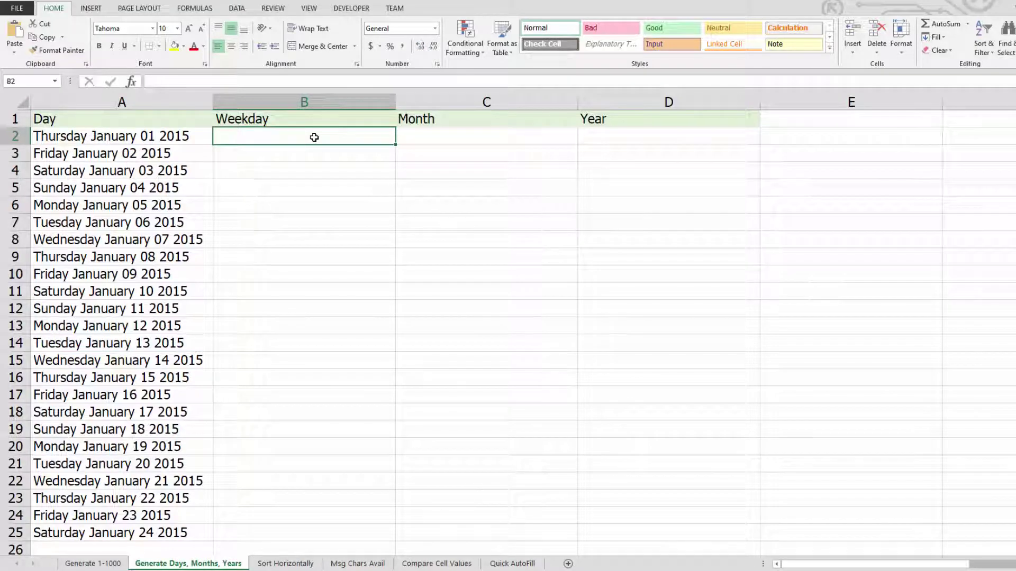
type("1/1")
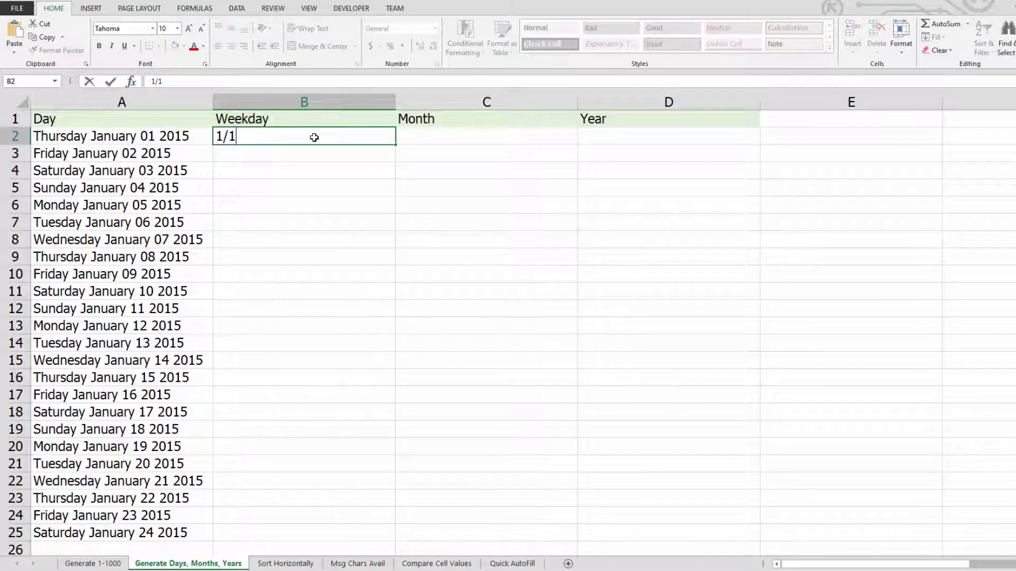
type("/2015")
key("Return")
left_click(315, 138)
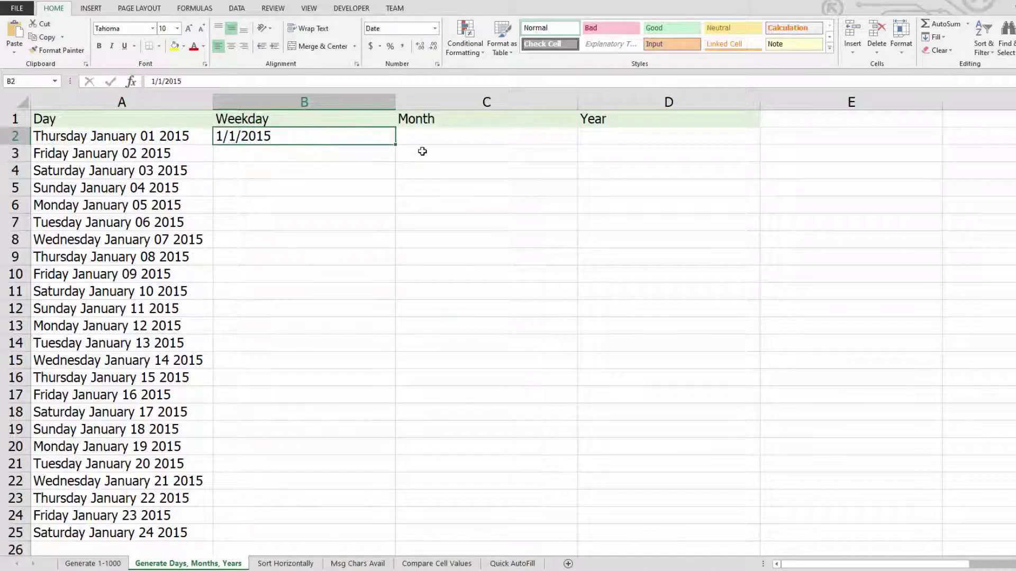
Autofill B2 down to B25 and undo it, and try a row-wise Weekday date series with step value 1 from B2 alone.
left_click_drag(395, 145, 361, 546)
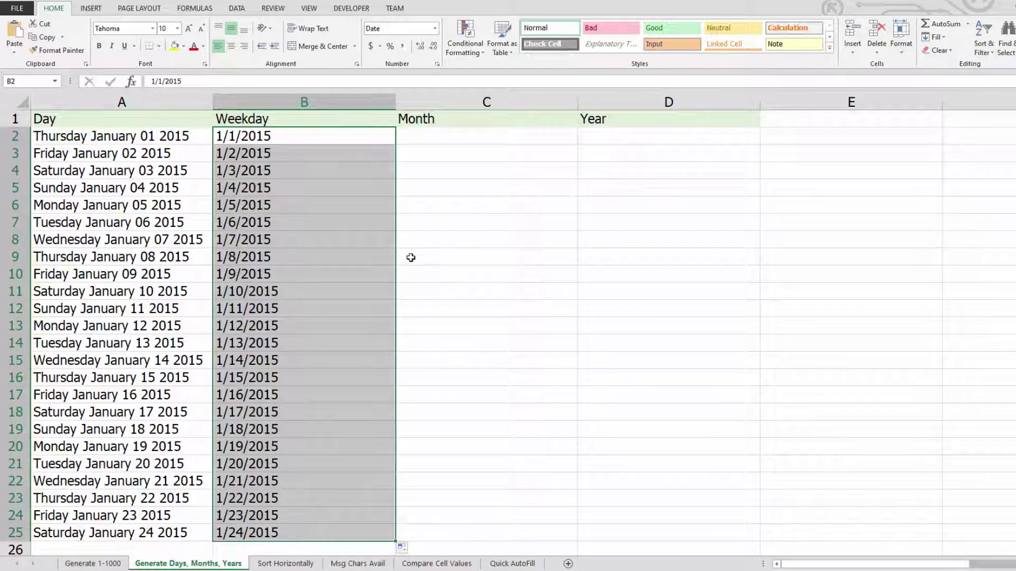
key("ctrl+z")
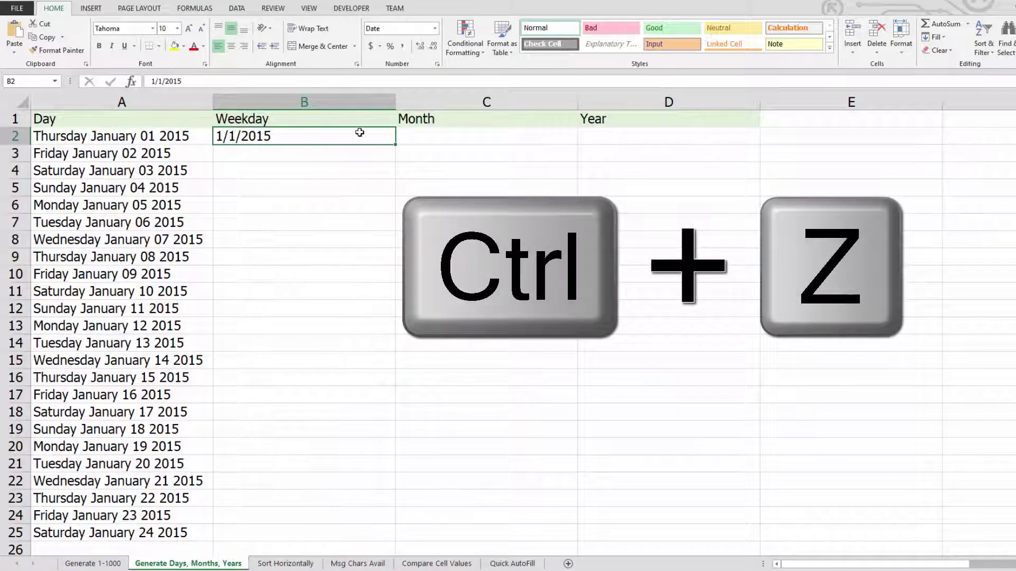
left_click(935, 38)
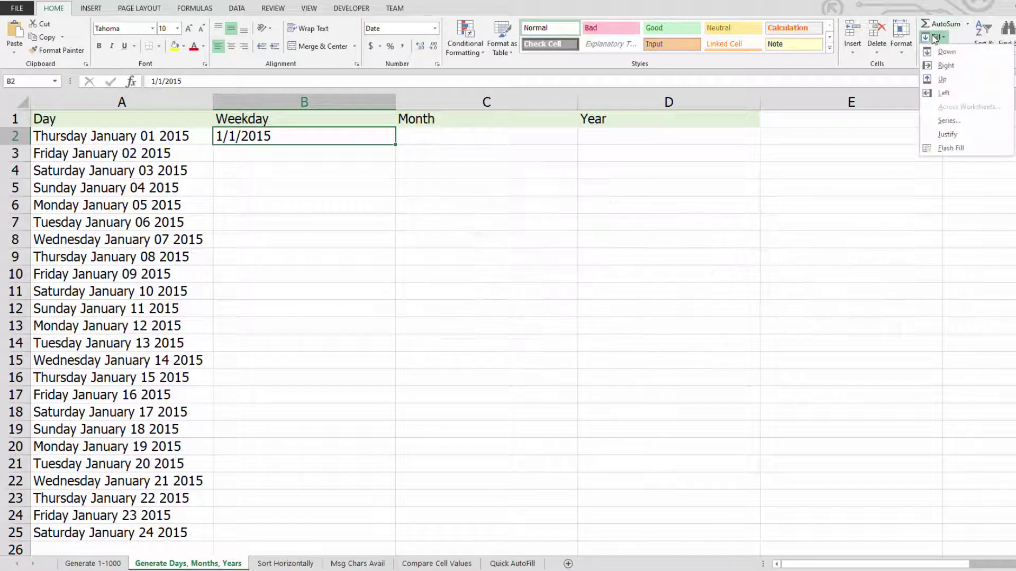
left_click(949, 121)
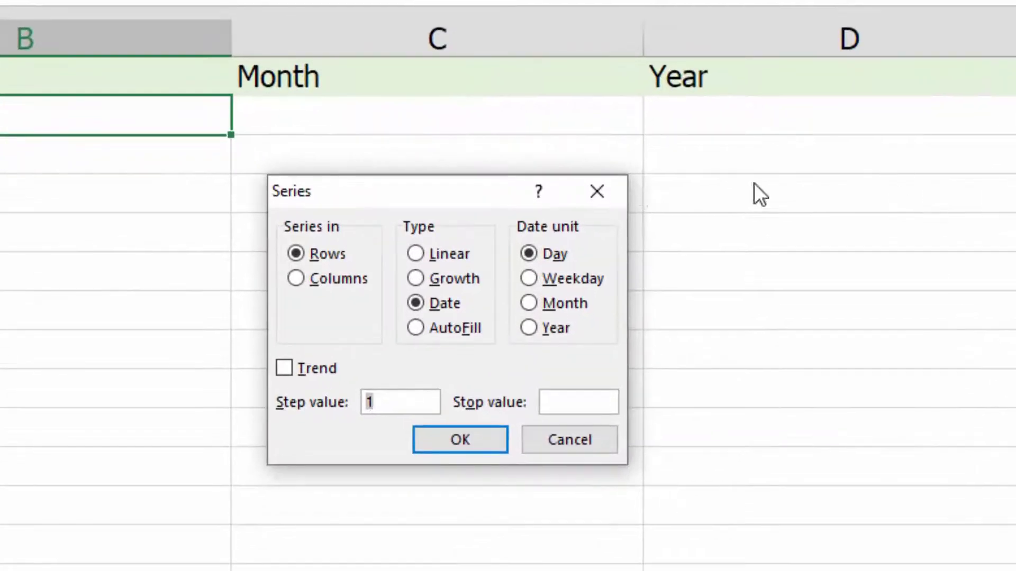
left_click(534, 279)
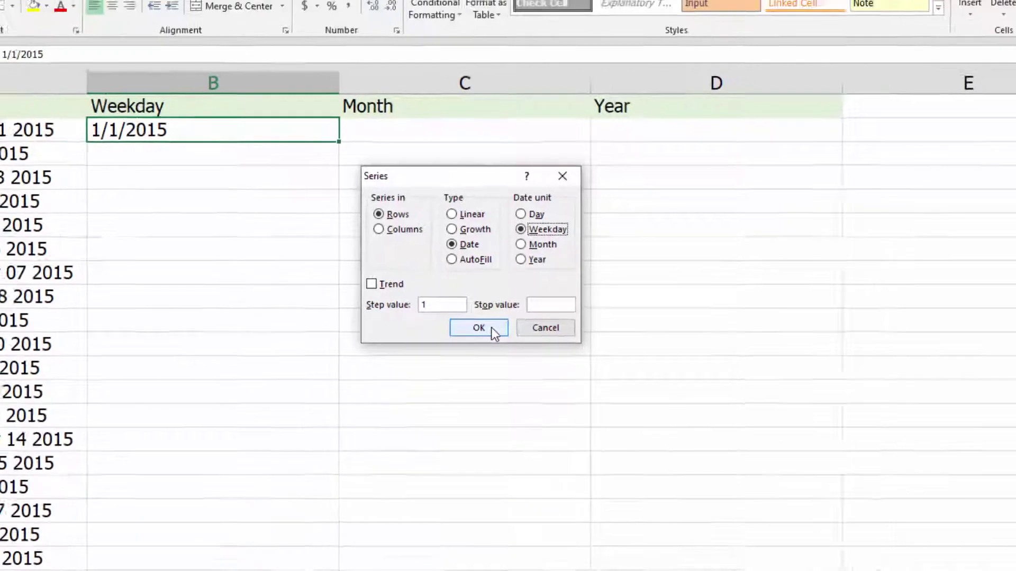
left_click(483, 442)
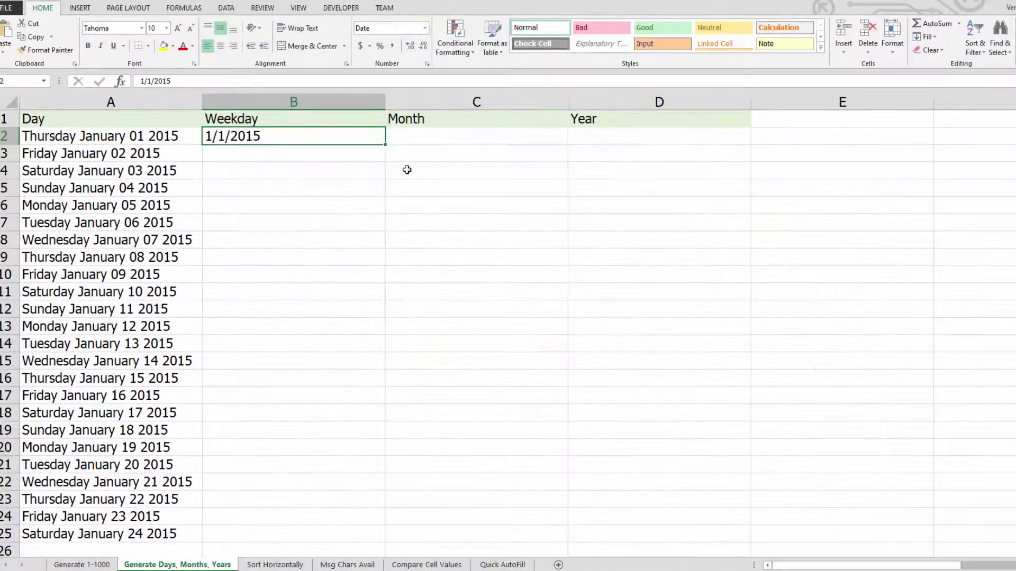
Autofill the date in B2 down to B25 and apply the custom number format dddd mmmm dd yyyy to the range.
left_click_drag(386, 144, 367, 538)
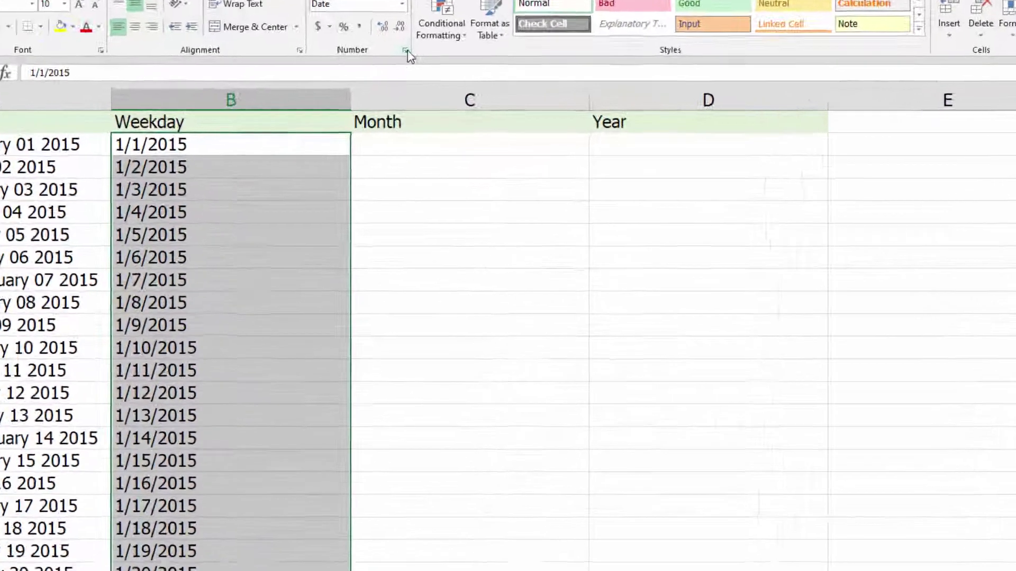
left_click(427, 64)
left_click(368, 228)
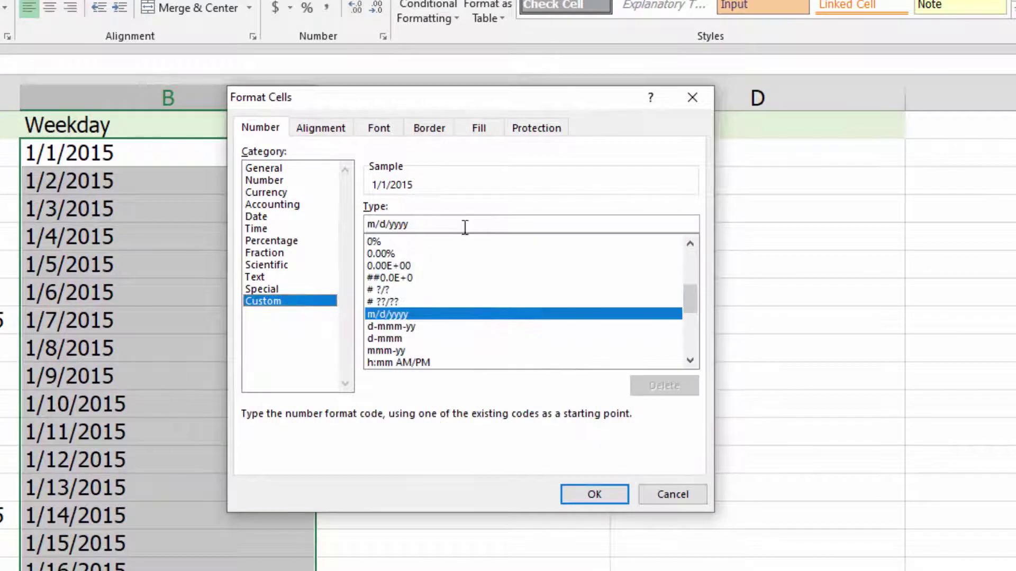
left_click(452, 226)
double_click(452, 226)
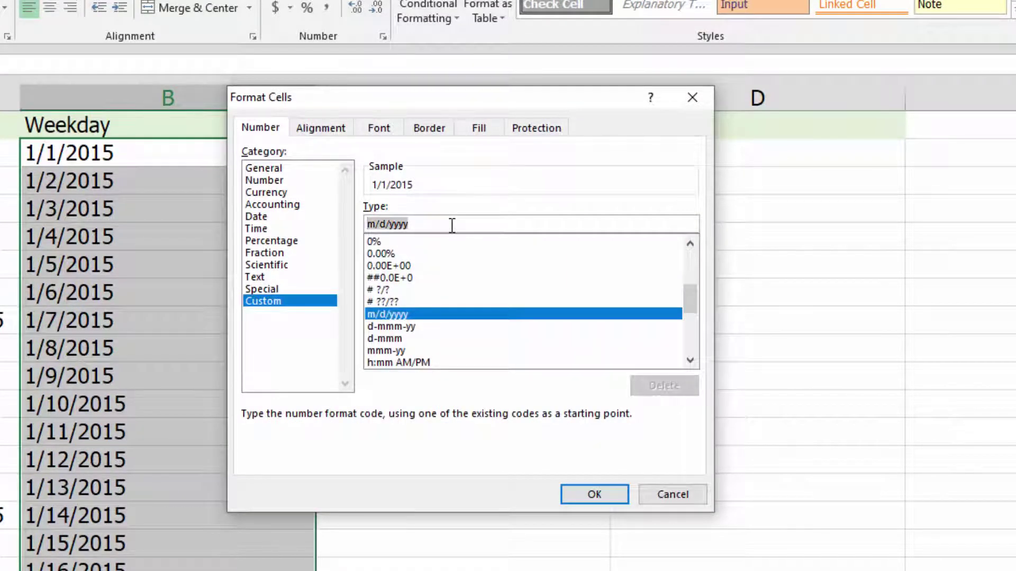
type("dddd")
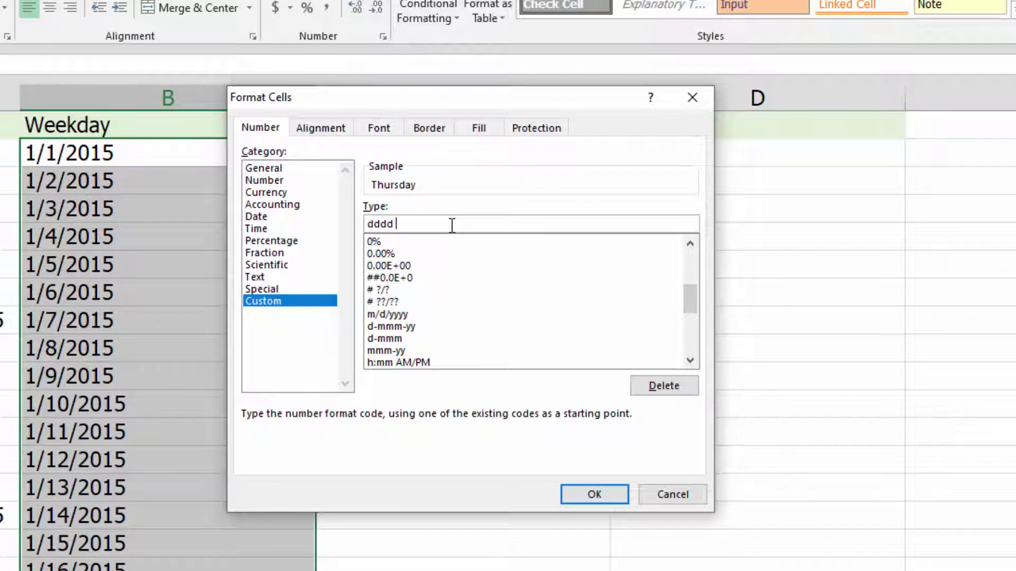
type(" mmm")
type("m")
type(" dd")
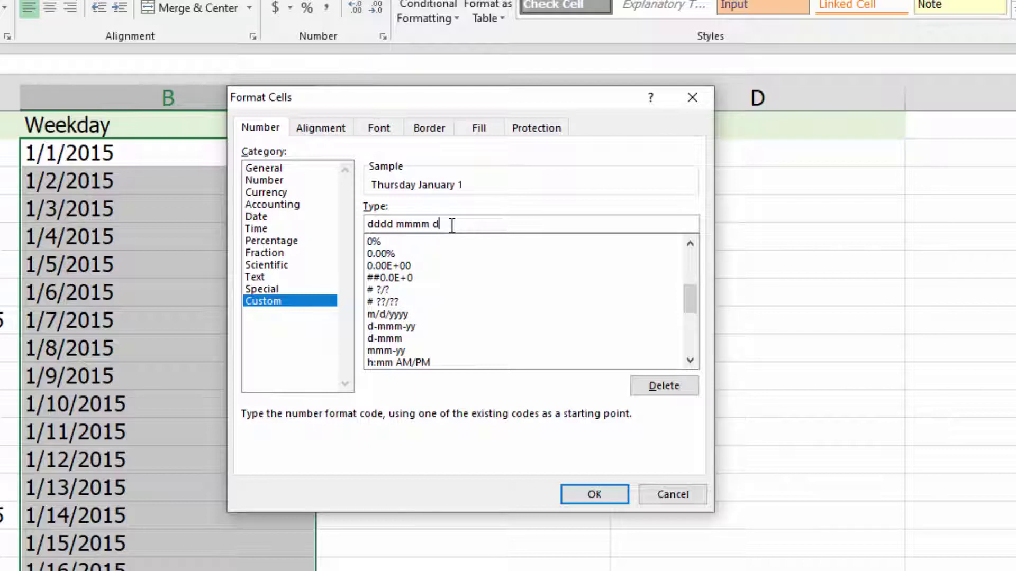
type(" yyyy")
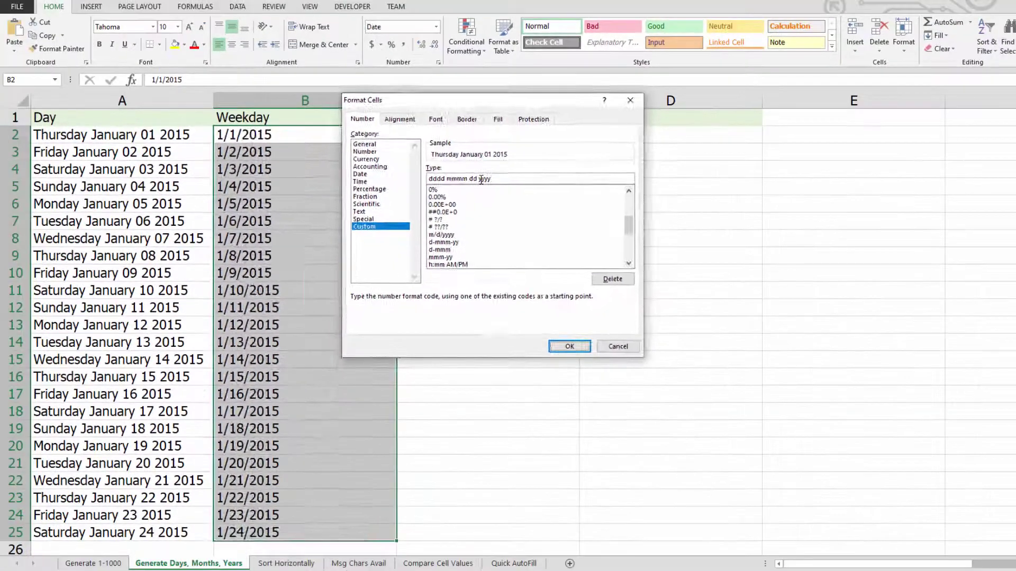
key("Return")
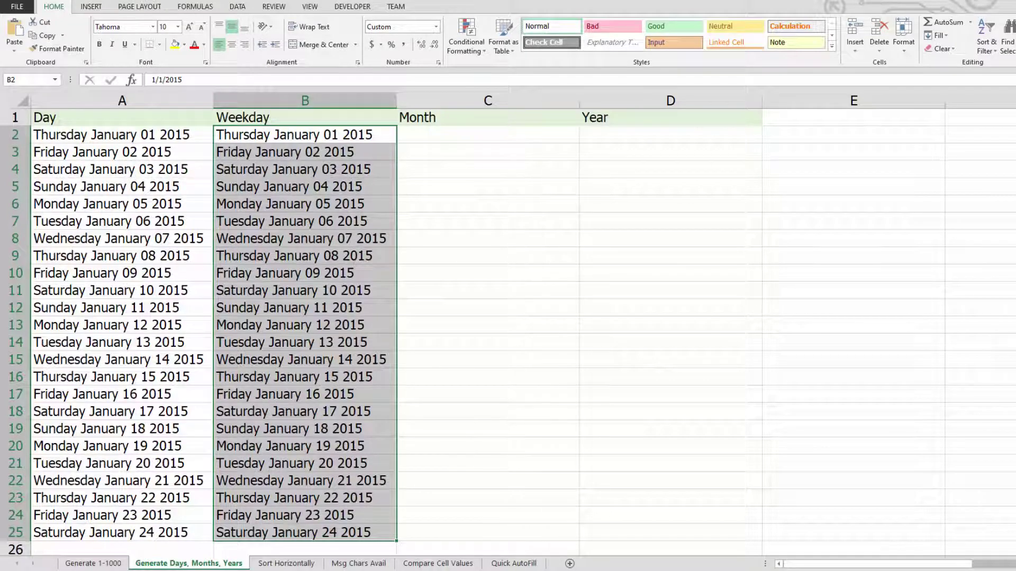
Refill B2:B25 with a date series in columns, using date unit Weekday and step value 1.
left_click(937, 35)
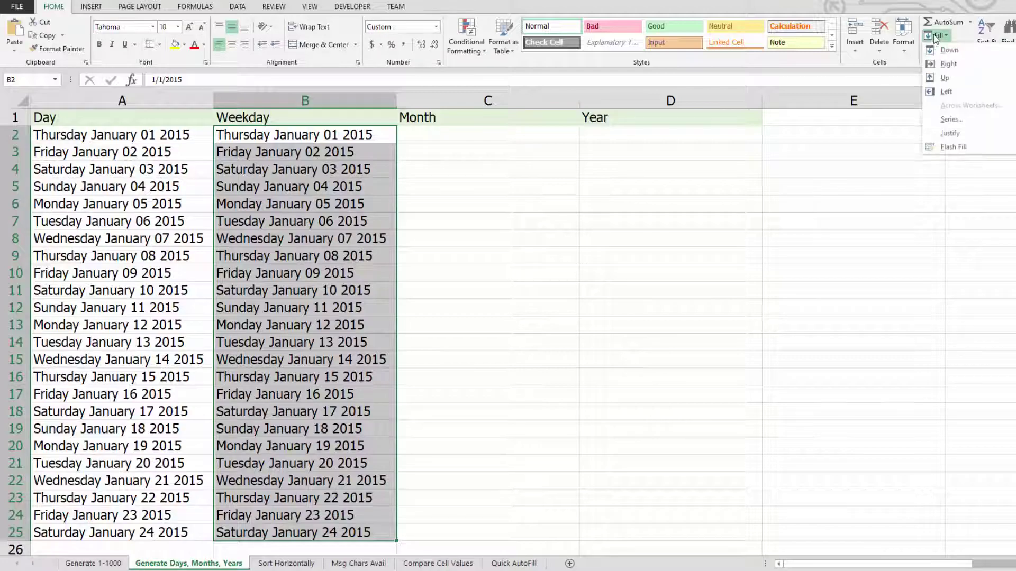
left_click(957, 119)
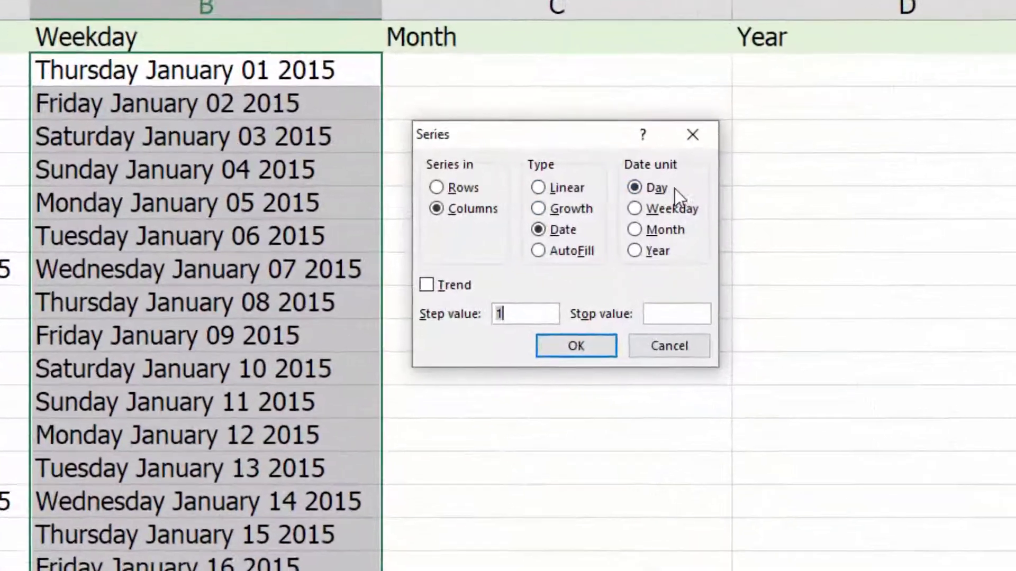
left_click(545, 207)
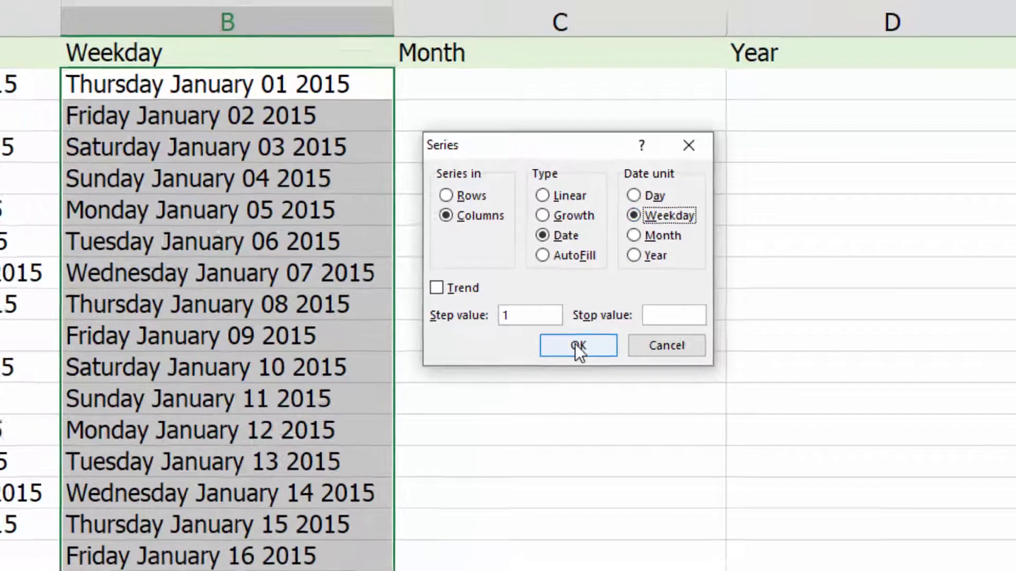
left_click(582, 350)
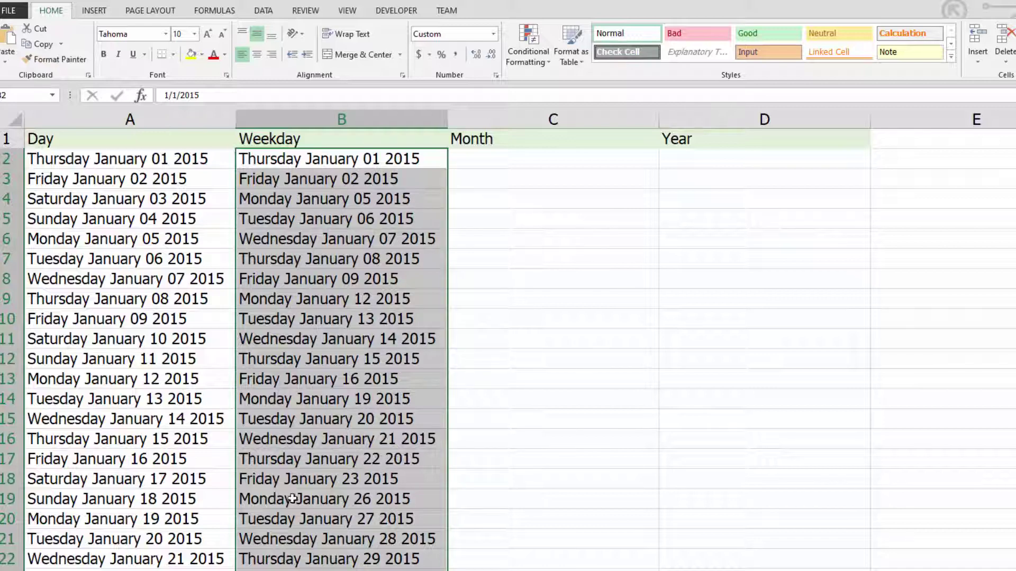
Enter the date 1/1/2021 in cell C2 under Month and reselect the cell.
left_click(497, 159)
type("1")
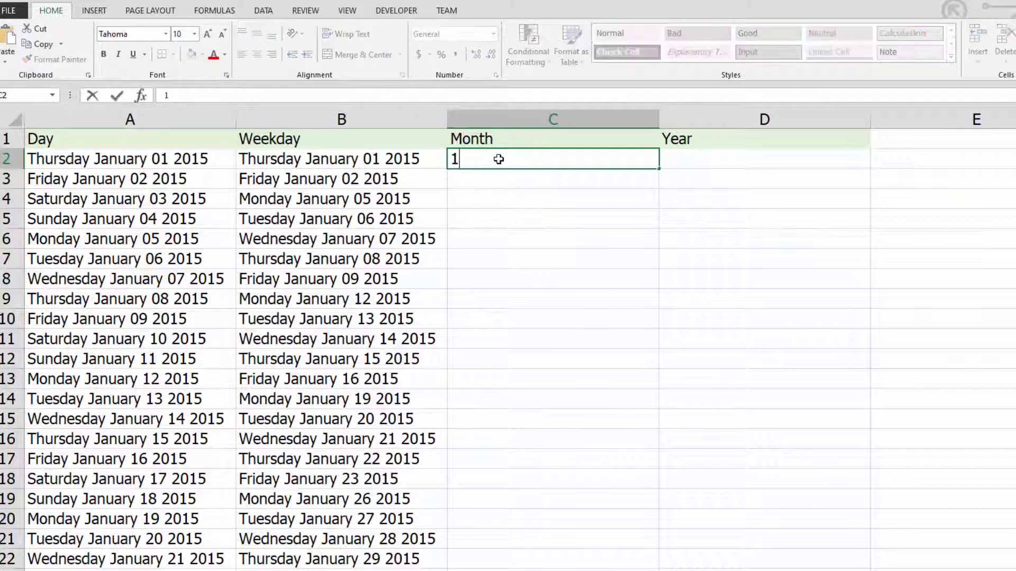
type("/1/20")
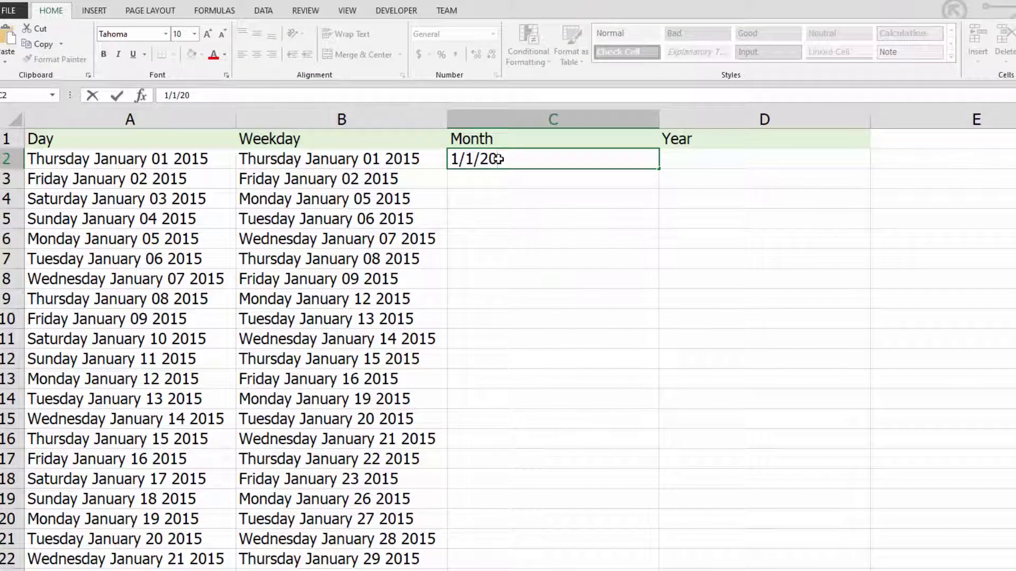
type("21")
key("Return")
left_click(497, 160)
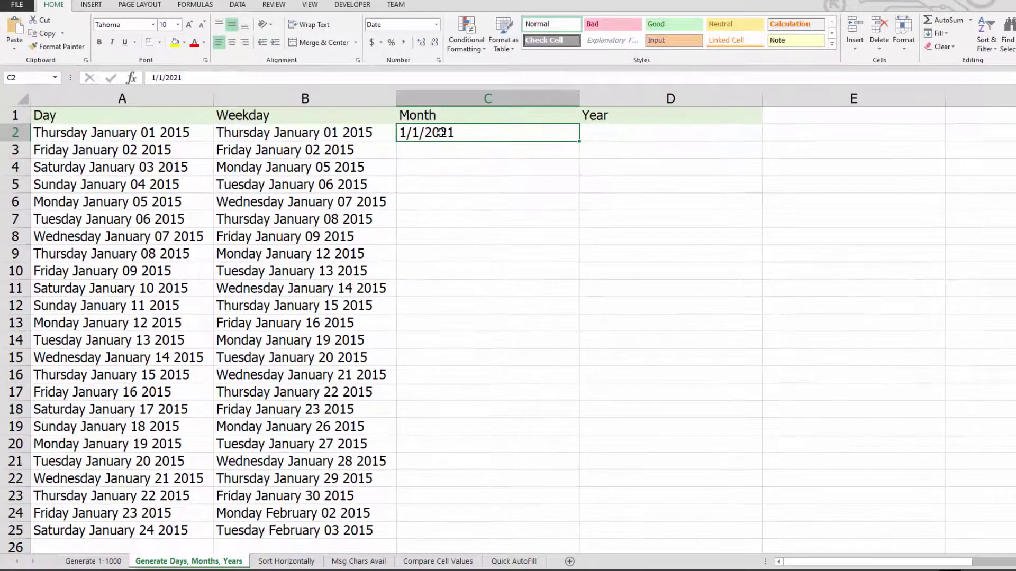
Fill C2:C25 with a date series in columns, using date unit Month and step value 1.
left_click_drag(521, 138, 517, 535)
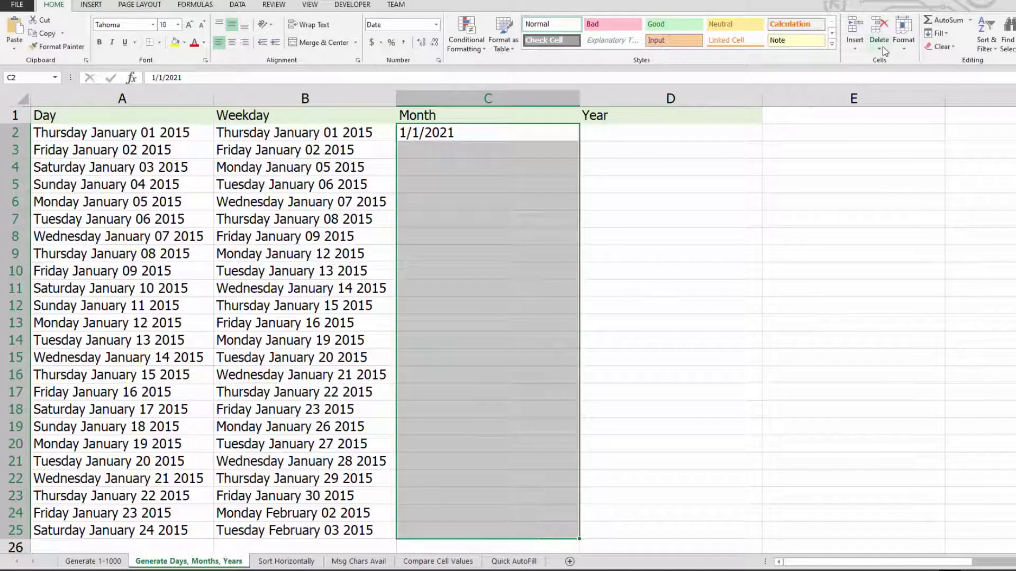
left_click(936, 33)
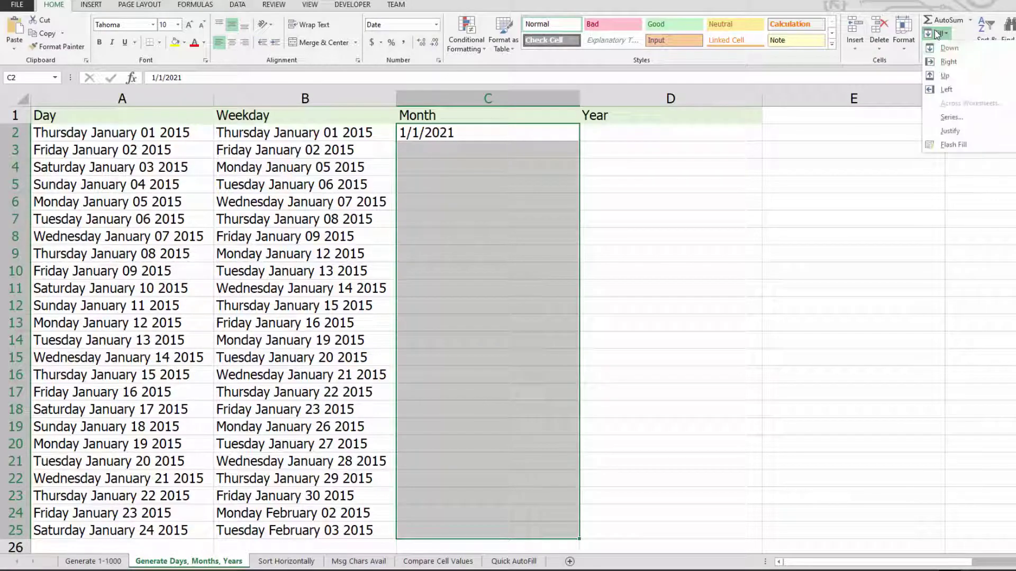
left_click(945, 118)
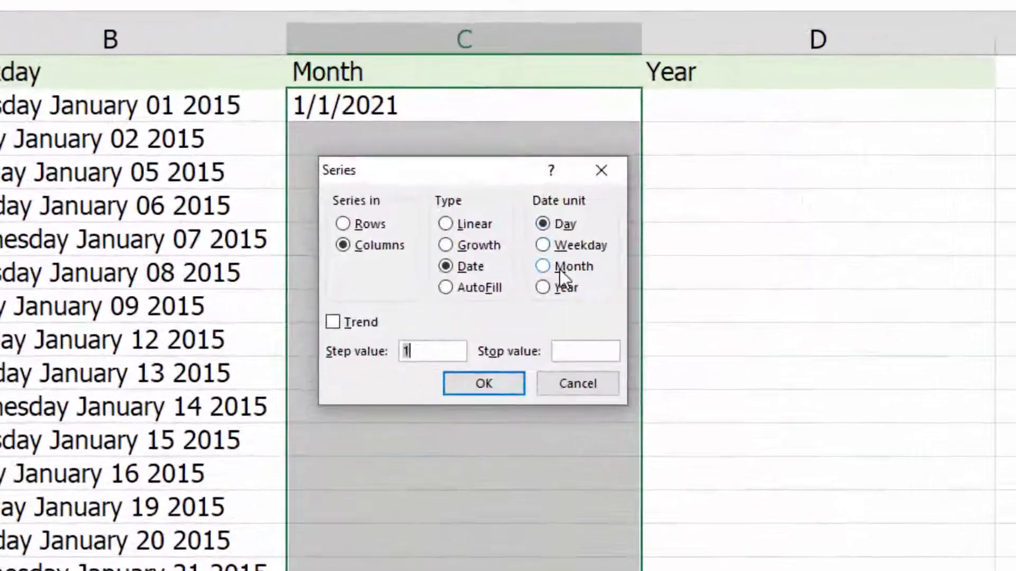
left_click(540, 217)
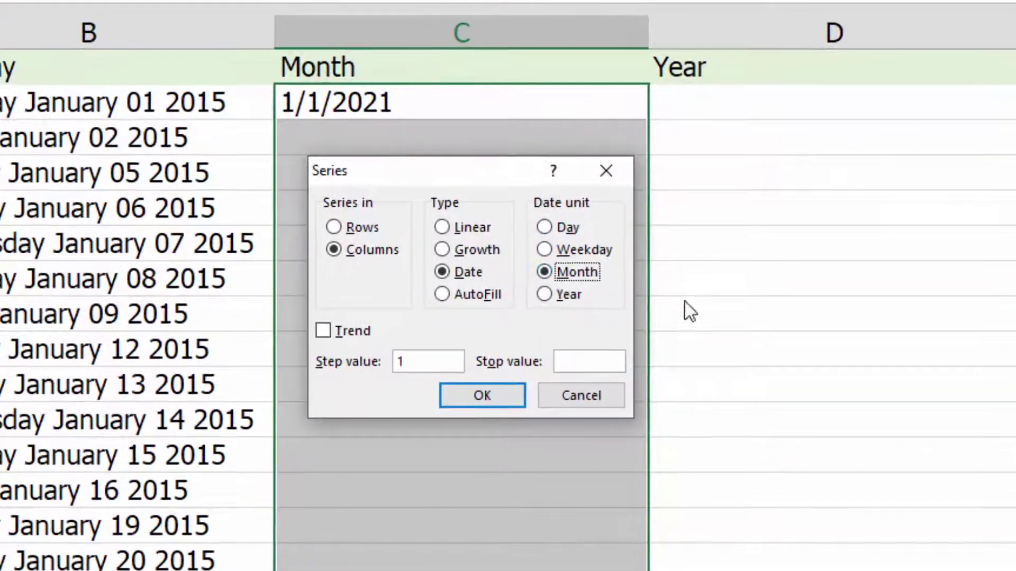
left_click(505, 406)
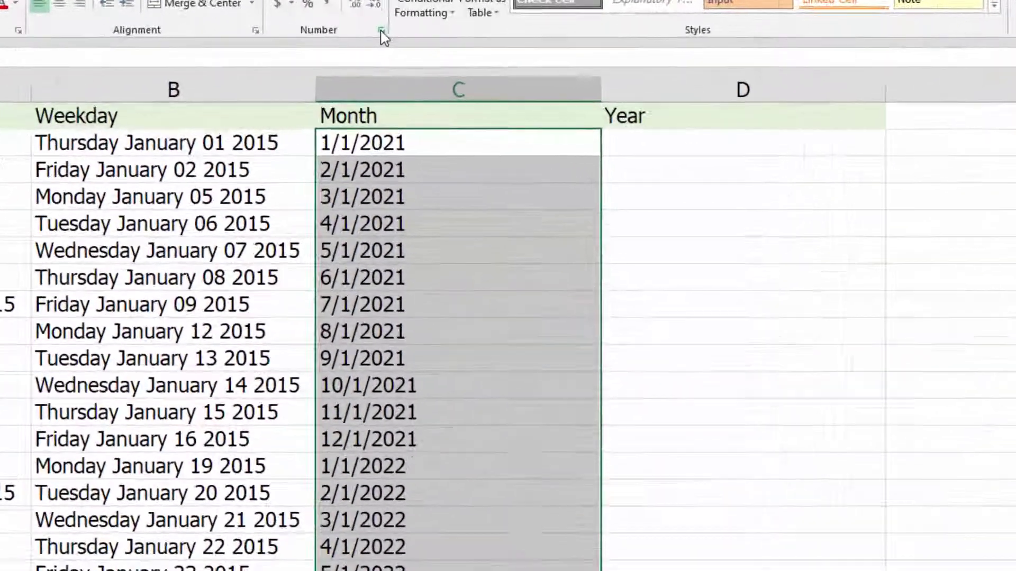
Apply the custom number format mmmm to the Month dates in C2:C25, and select C2:C13.
left_click(437, 62)
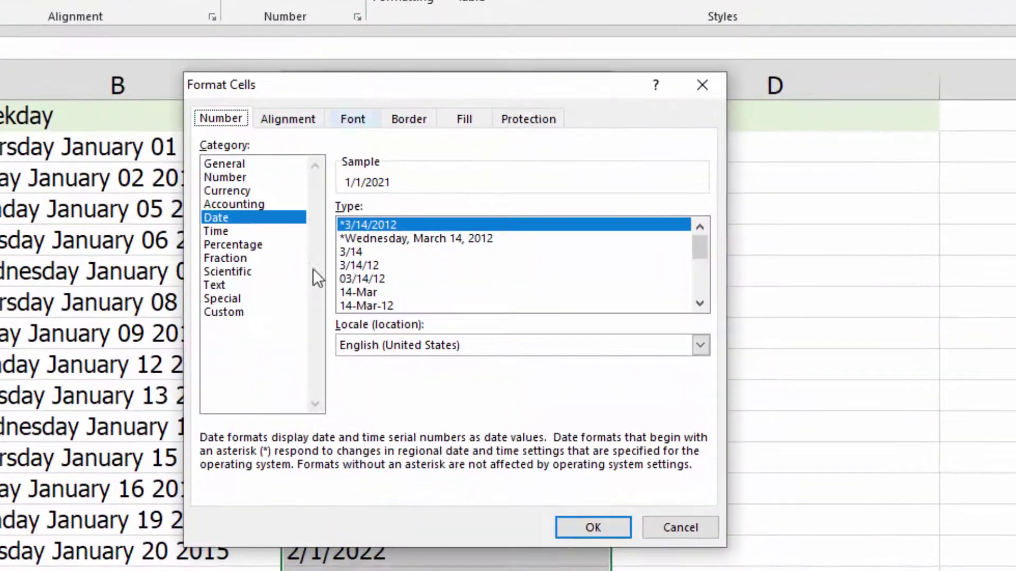
left_click(233, 312)
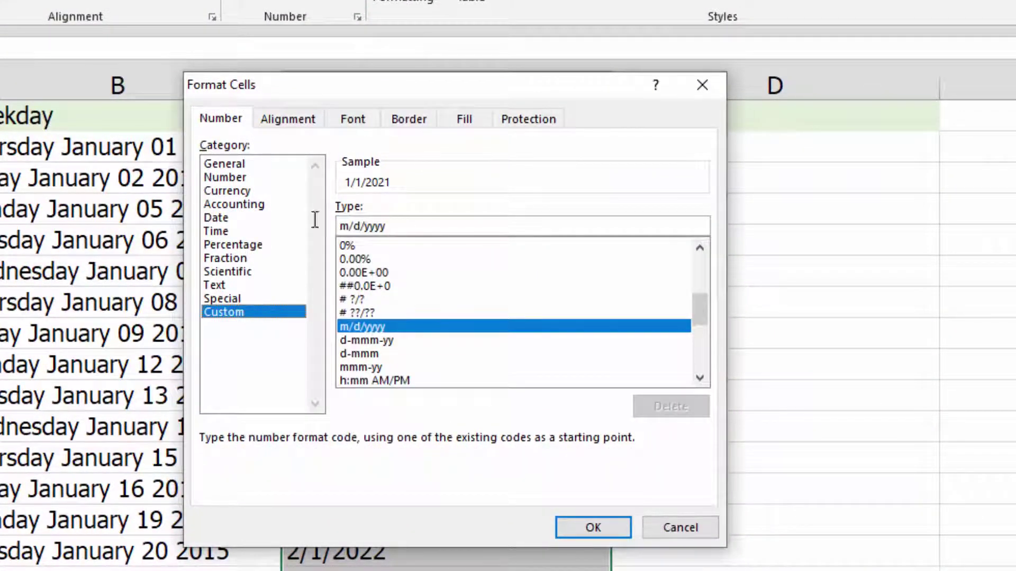
type("mmmm")
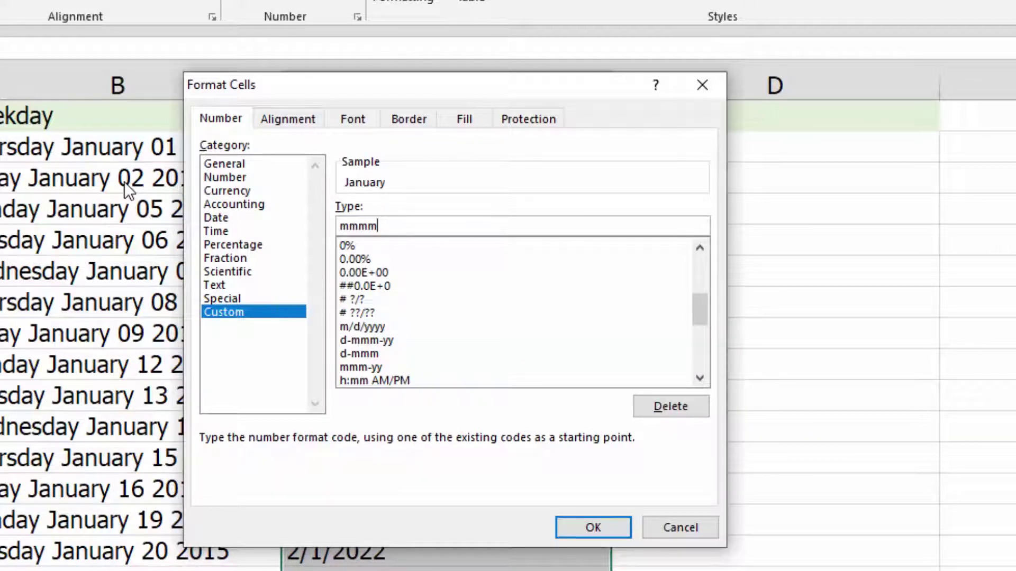
left_click(564, 527)
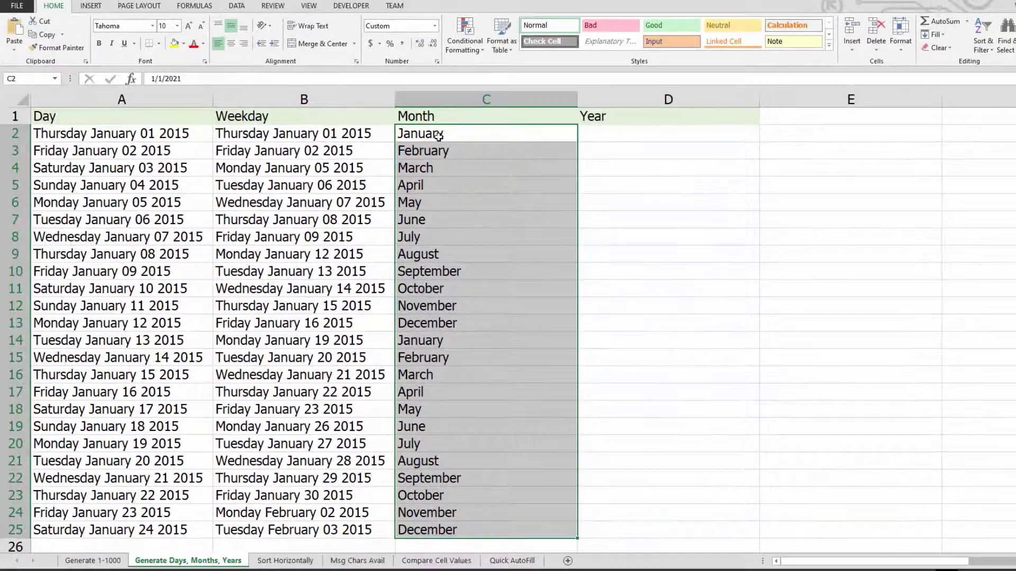
left_click_drag(425, 137, 450, 323)
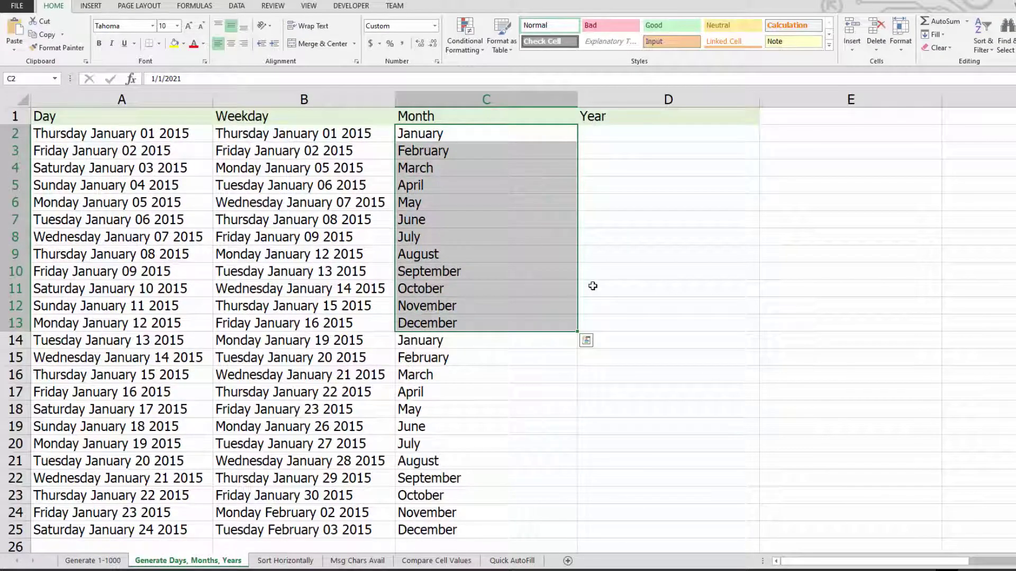
Enter the date 1/5/1995 in cell D2 under Year.
left_click(603, 136)
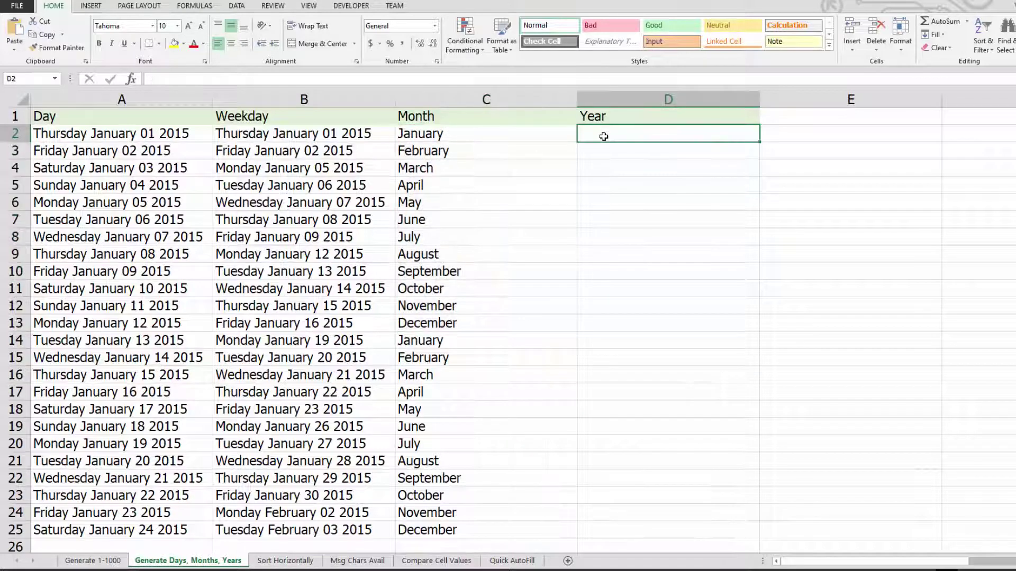
type("1")
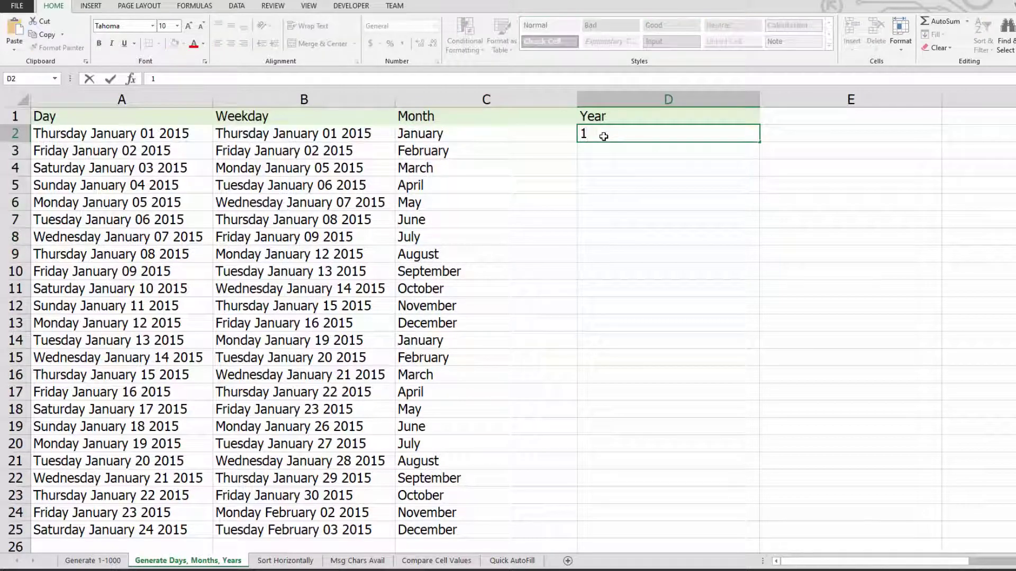
type("/5/1995")
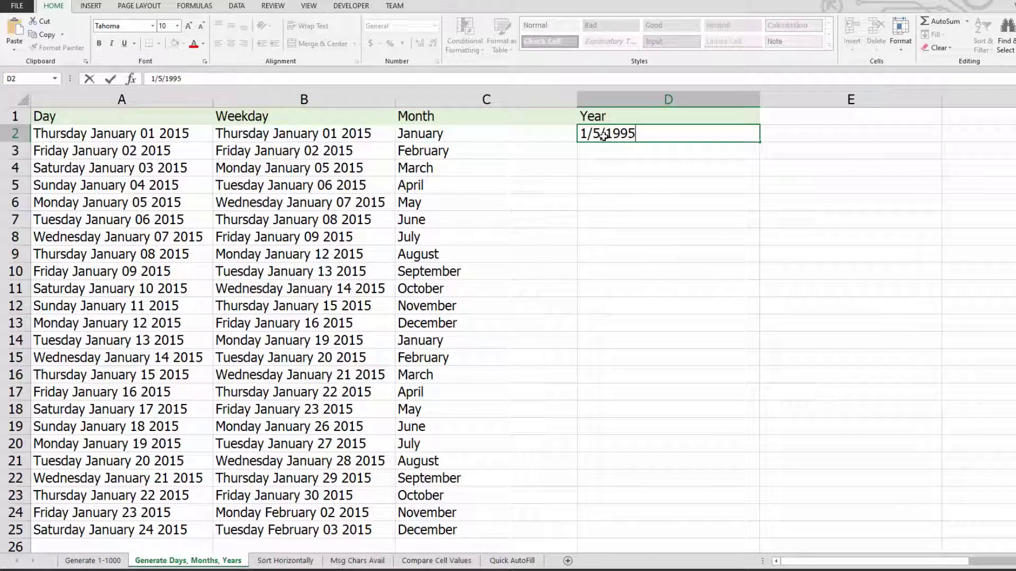
key("Return")
Fill D2:D25 with a date series in columns, using date unit Year and step value 1.
left_click_drag(613, 134, 612, 532)
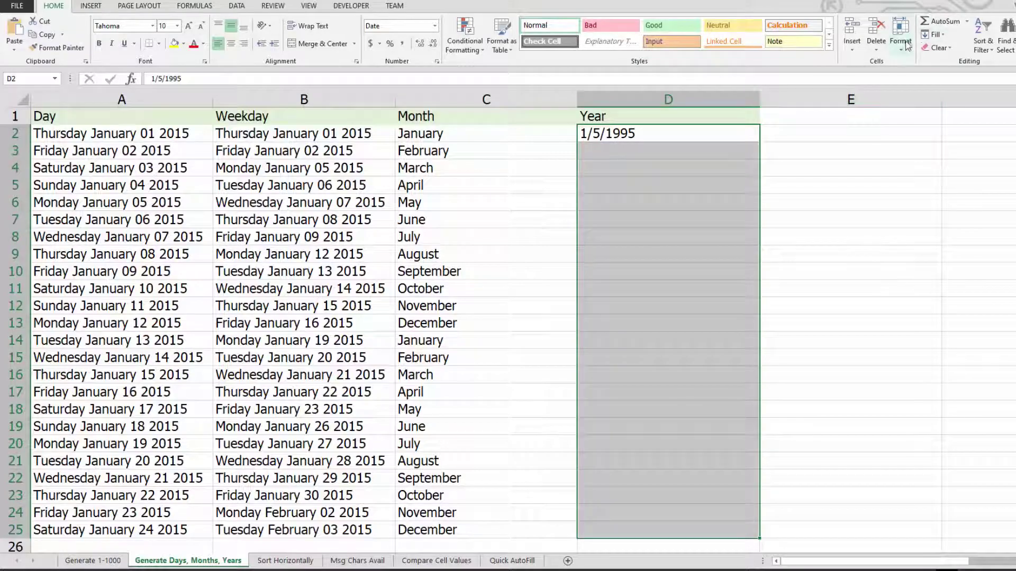
left_click(932, 34)
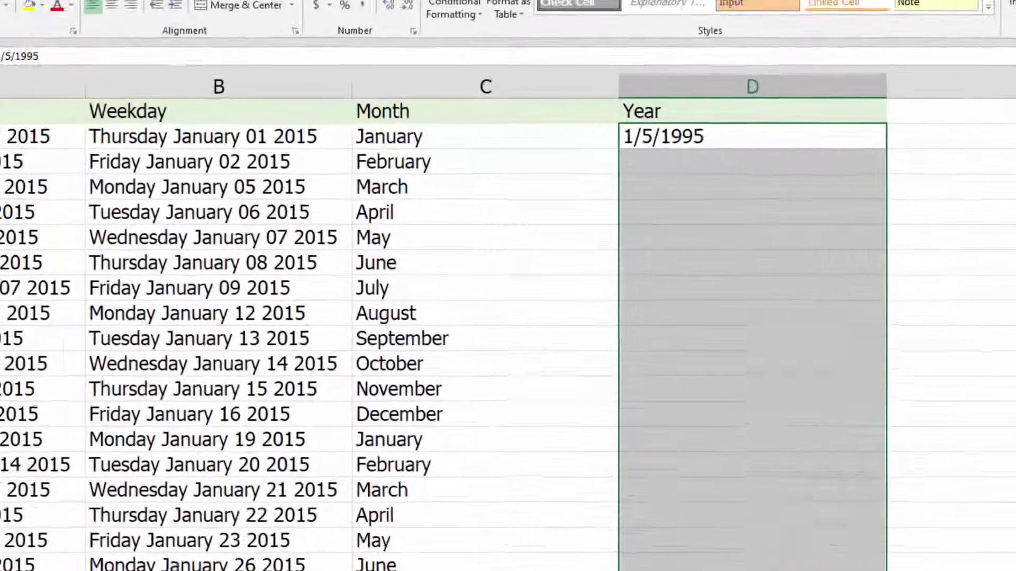
left_click(1013, 98)
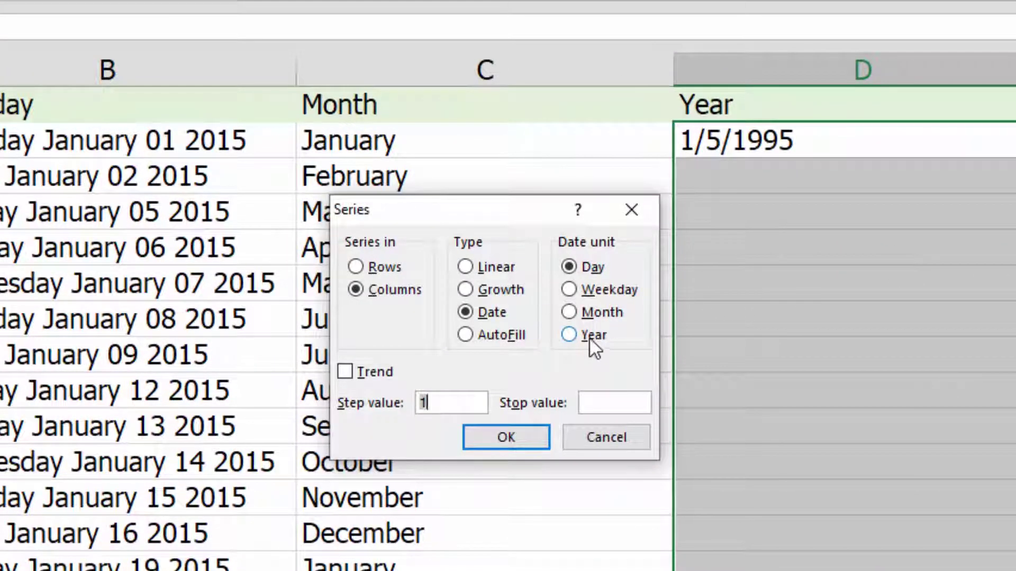
left_click(589, 336)
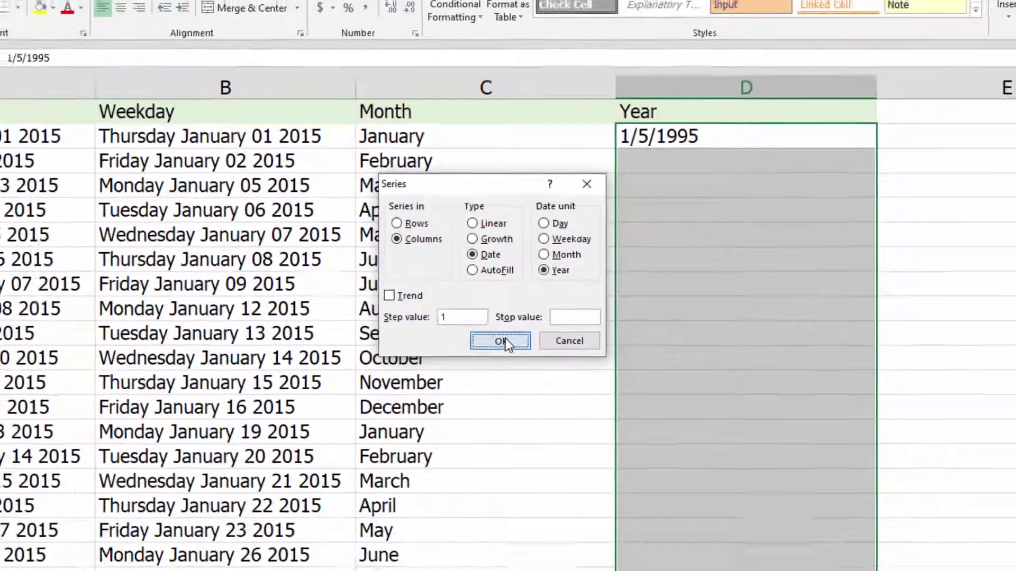
left_click(502, 340)
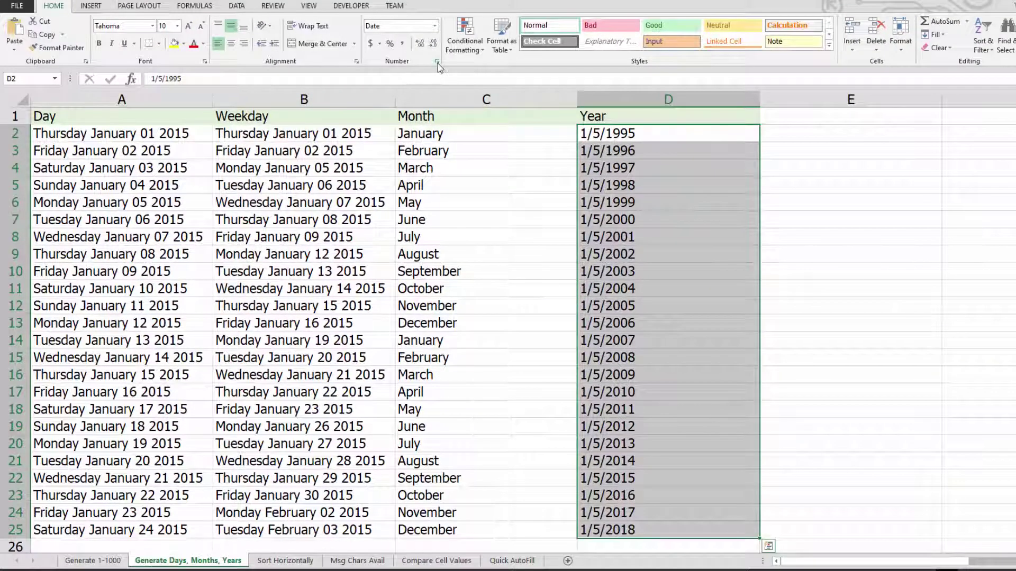
Apply the custom number format yyyy to the Year dates in D2:D25.
left_click(437, 61)
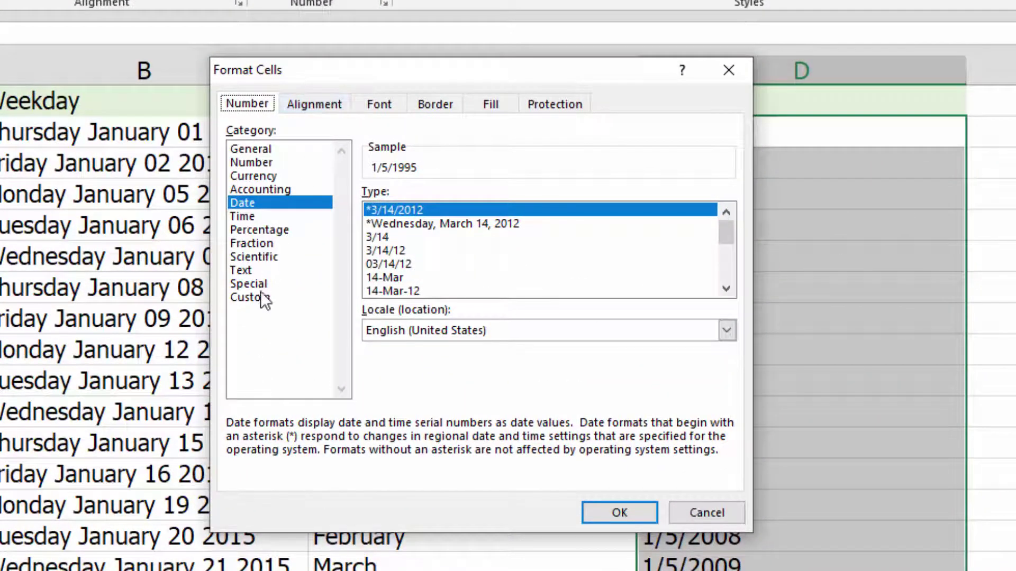
left_click(263, 297)
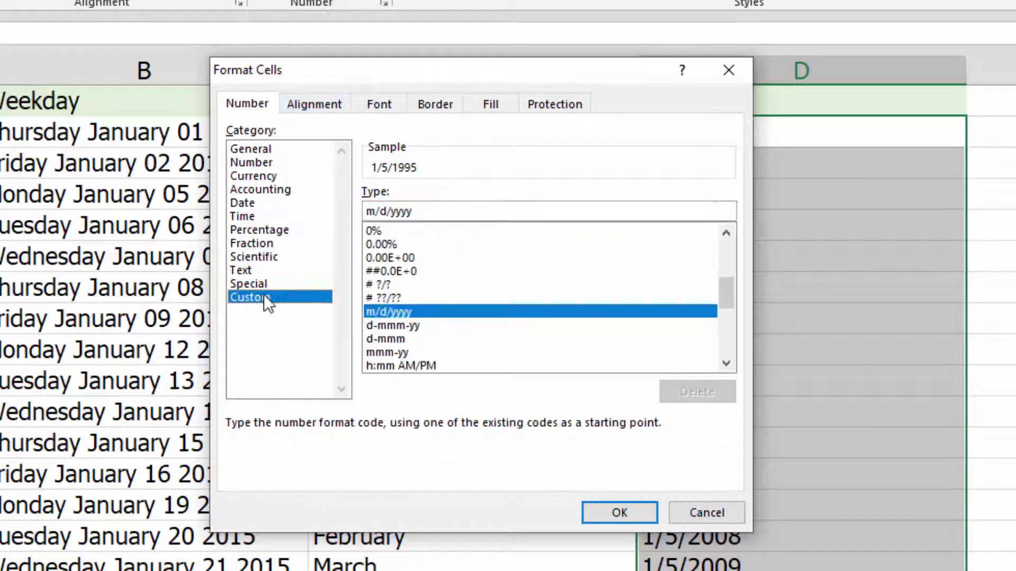
type("y")
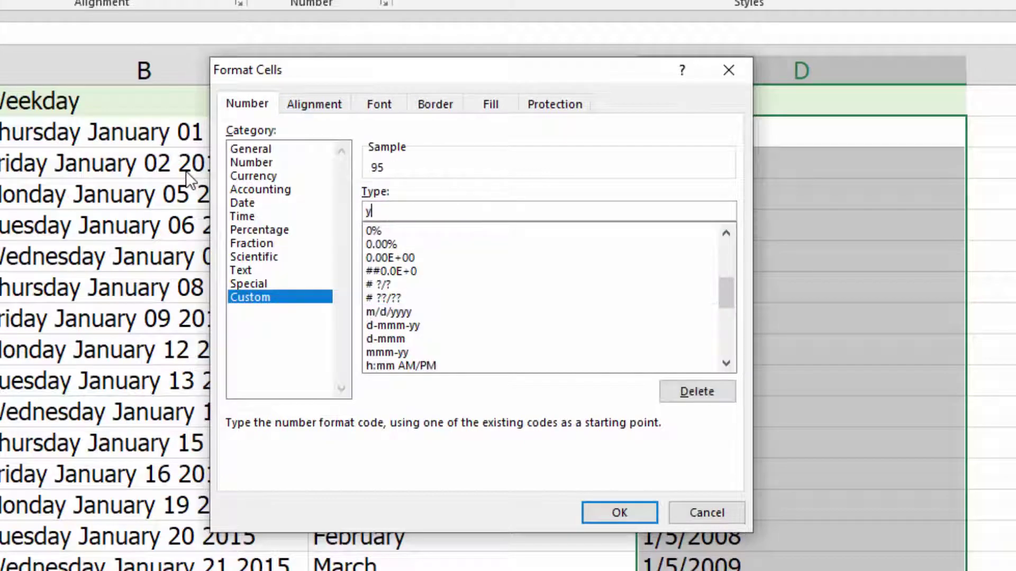
type("yyy")
left_click(644, 512)
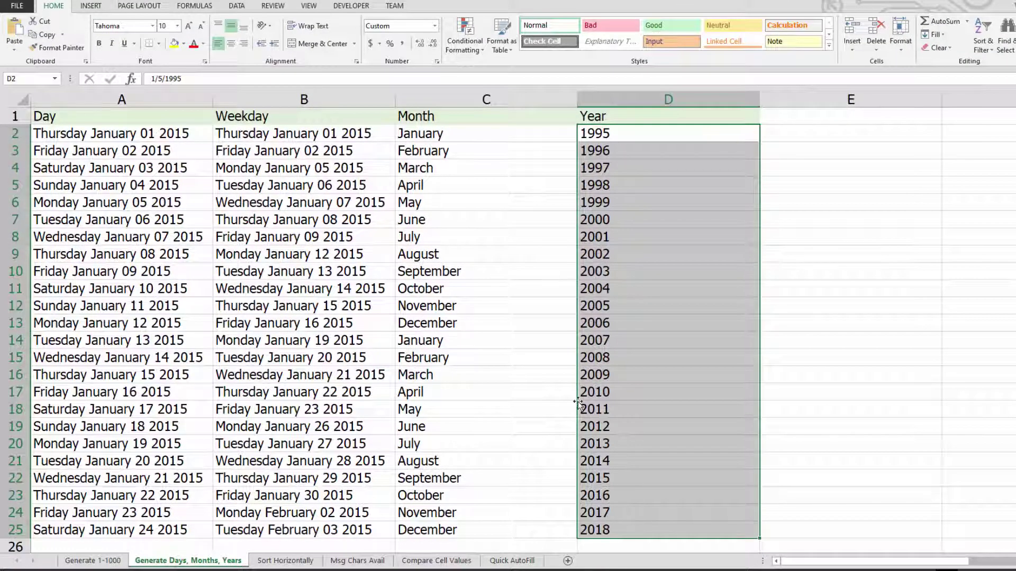
Switch to the Sort Horizontally sheet and select the names and numbers in A1:D2.
left_click(286, 562)
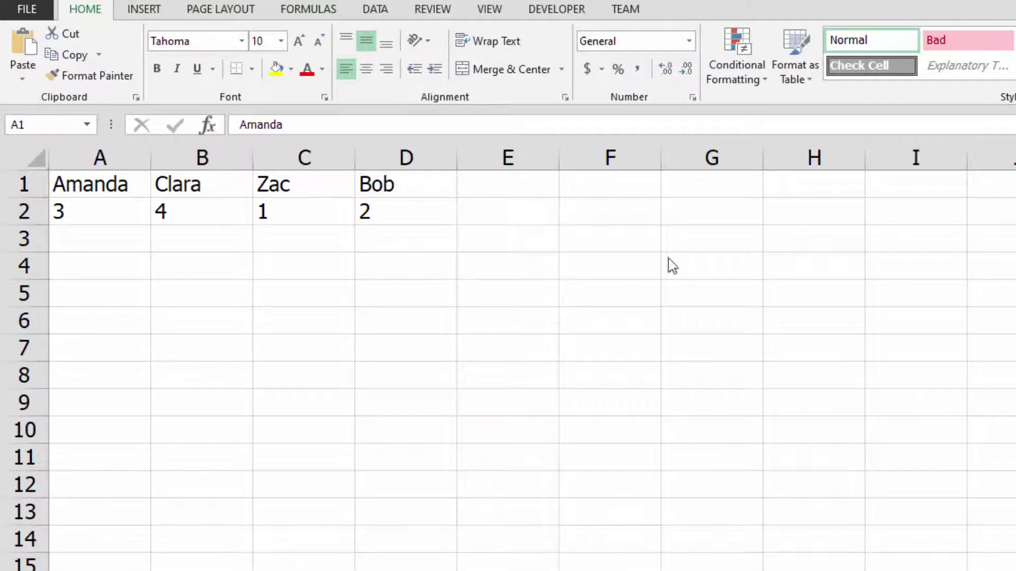
left_click(108, 186)
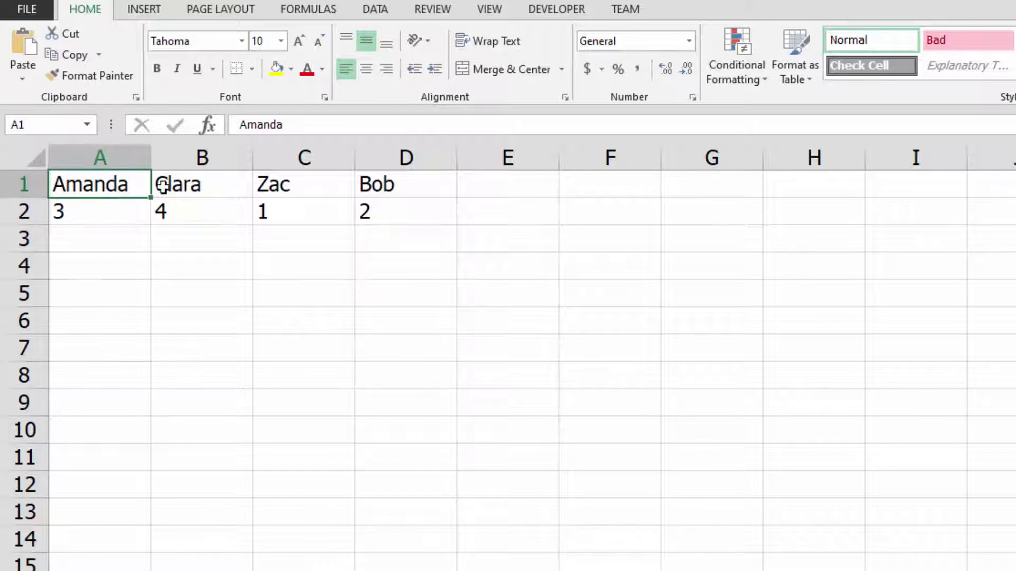
left_click(133, 209)
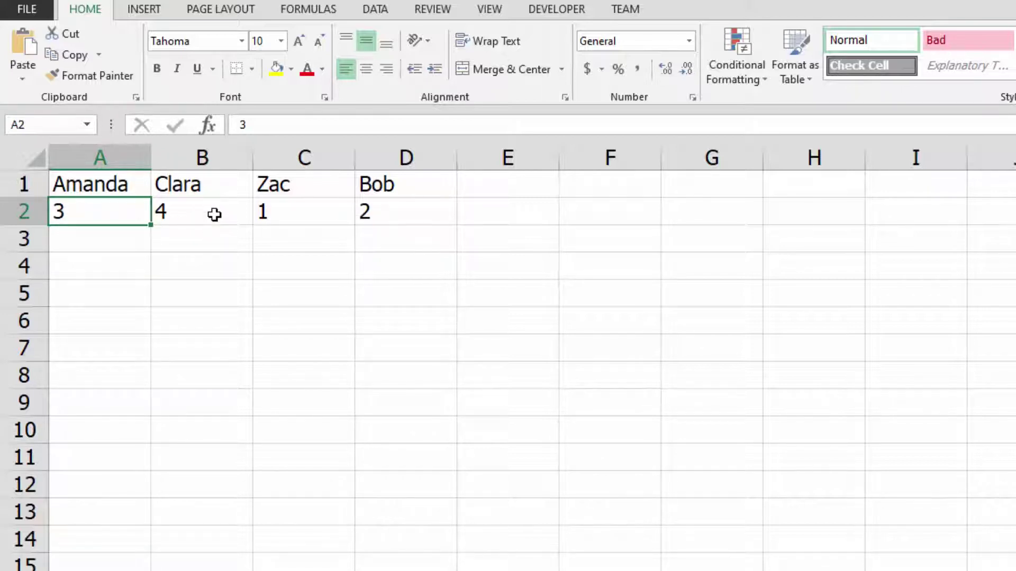
left_click_drag(84, 184, 392, 195)
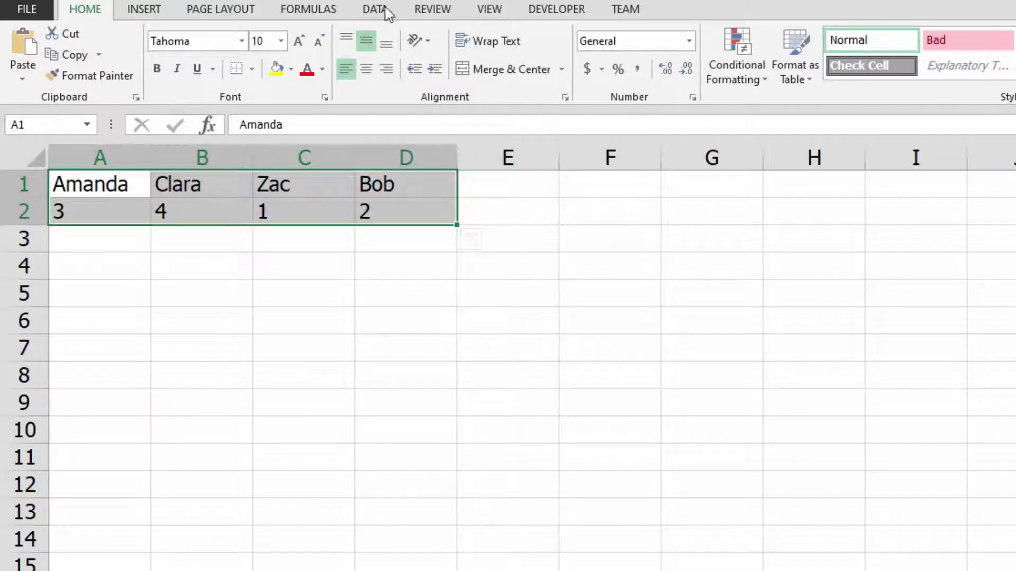
Start a custom sort of the selected range with the orientation option Sort left to right.
left_click(376, 11)
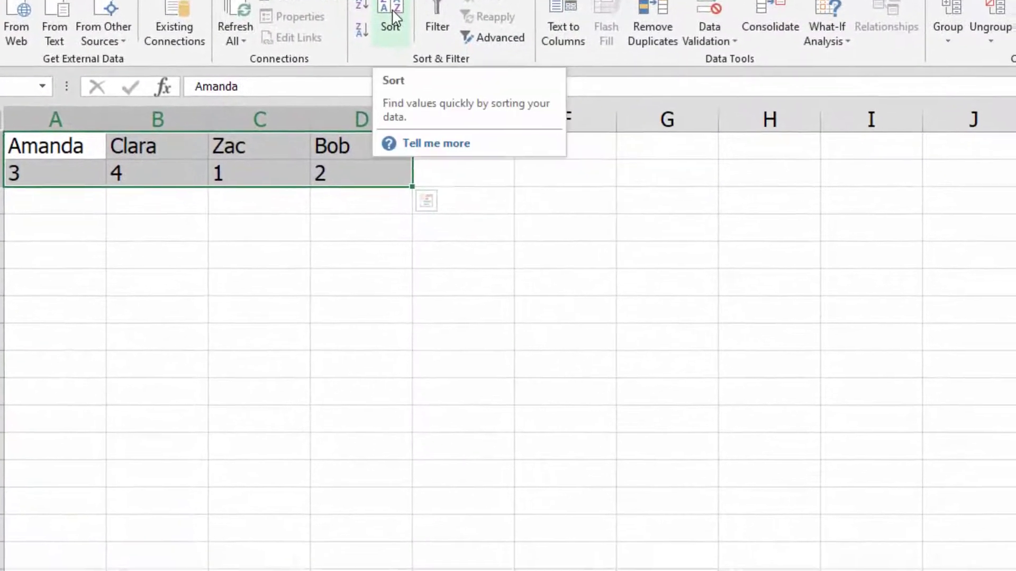
left_click(422, 43)
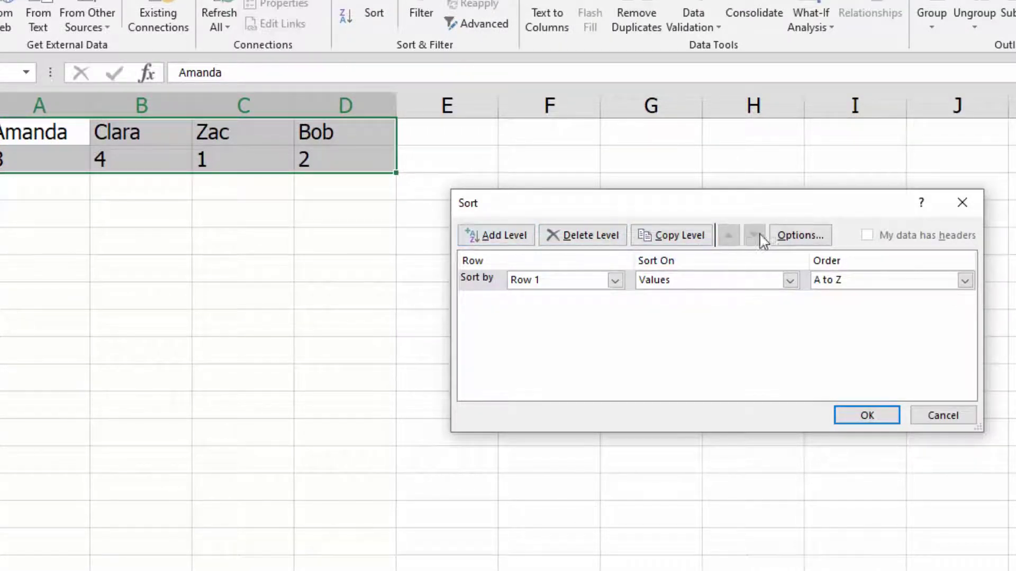
left_click(789, 236)
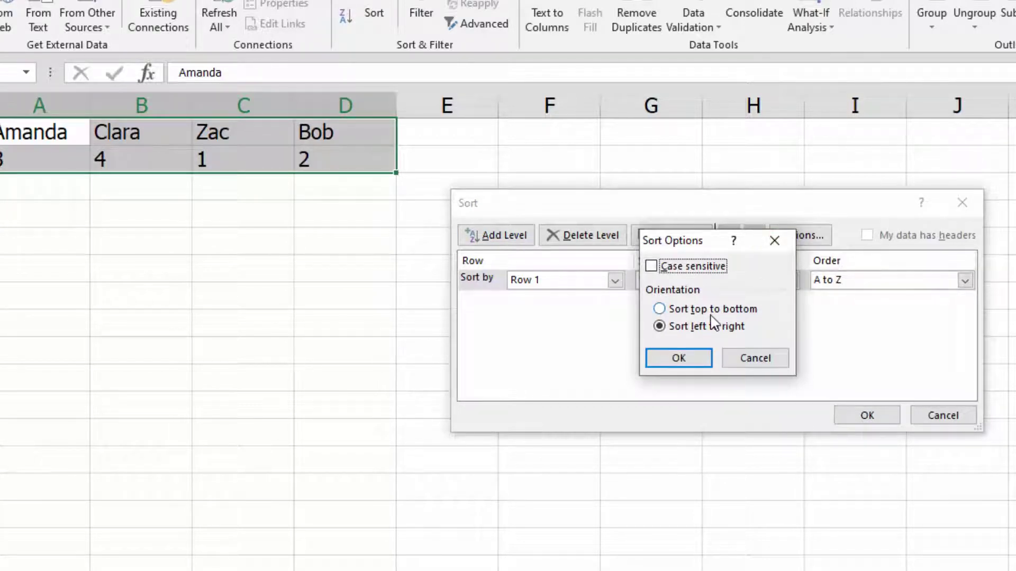
left_click(677, 361)
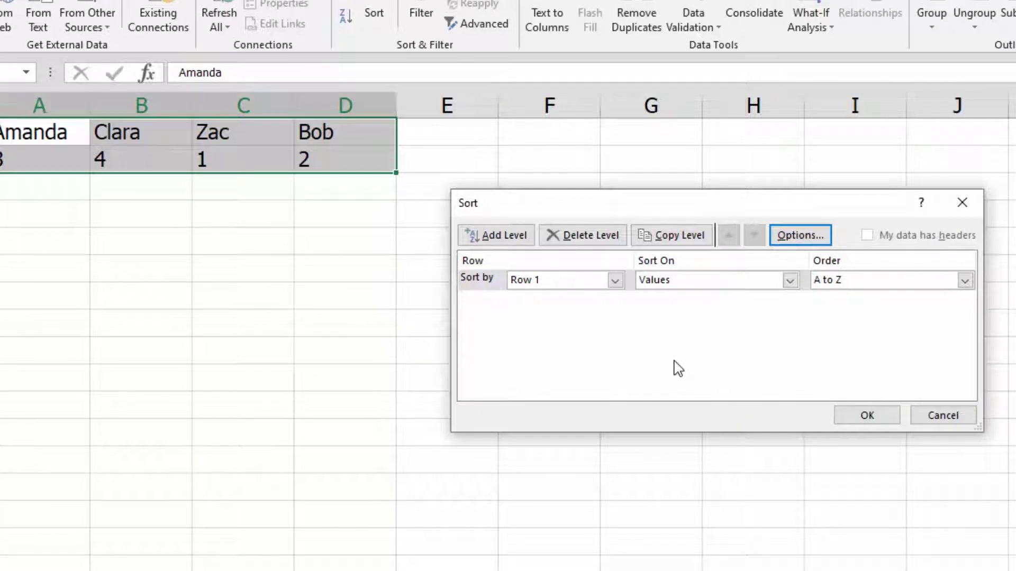
Sort the columns by the values in Row 1 in Z to A order.
left_click(567, 282)
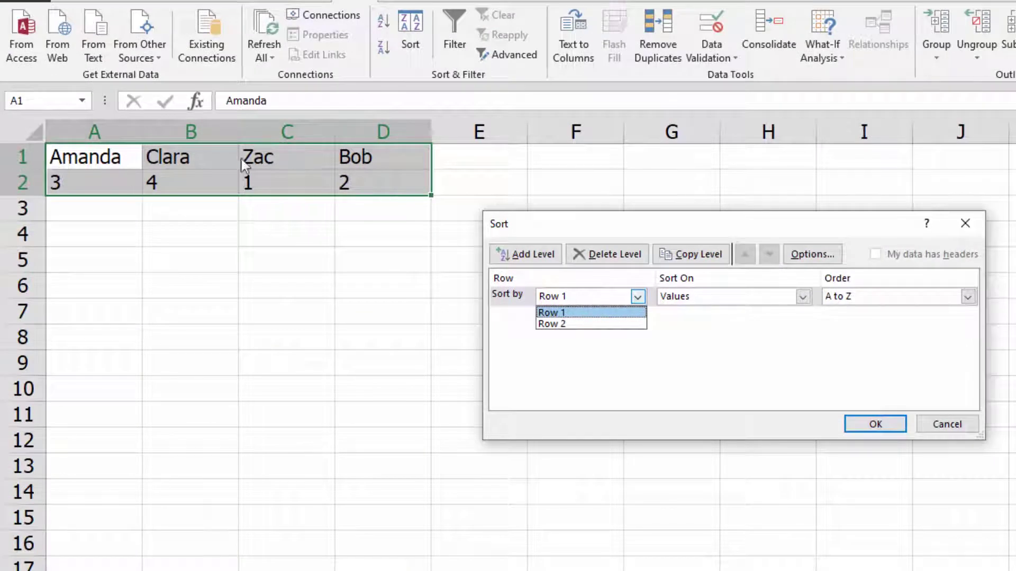
left_click(614, 300)
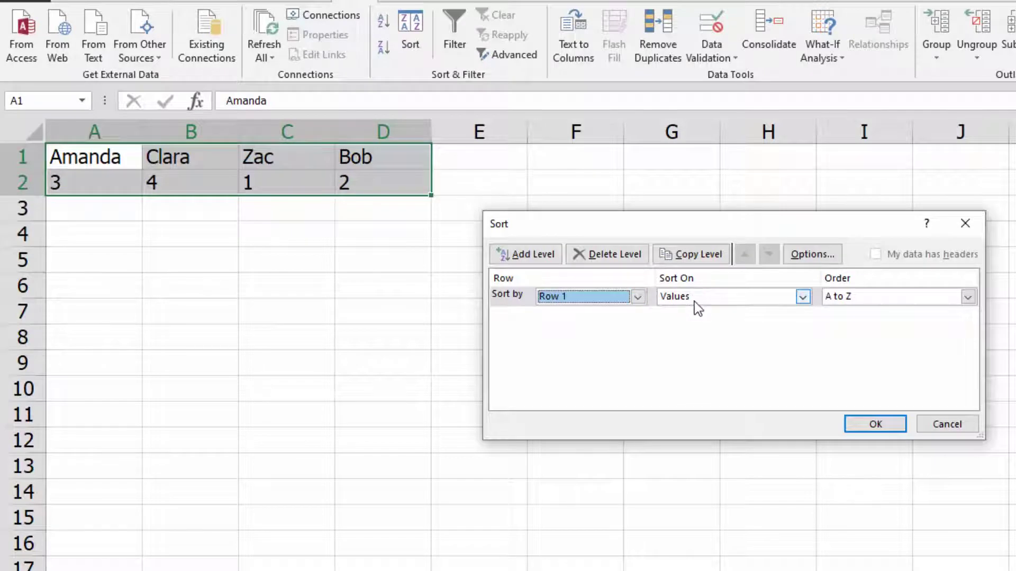
left_click(843, 299)
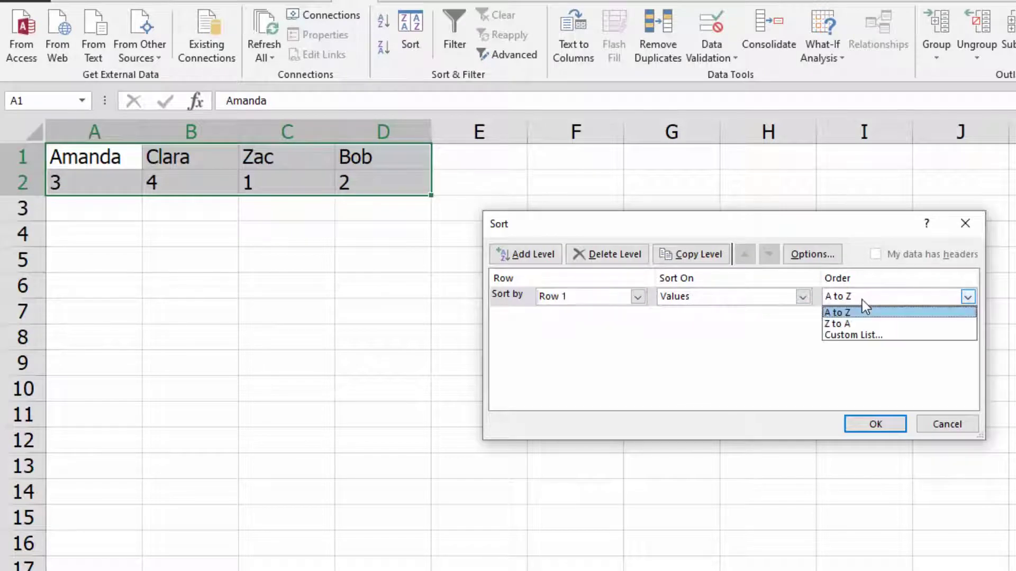
left_click(859, 324)
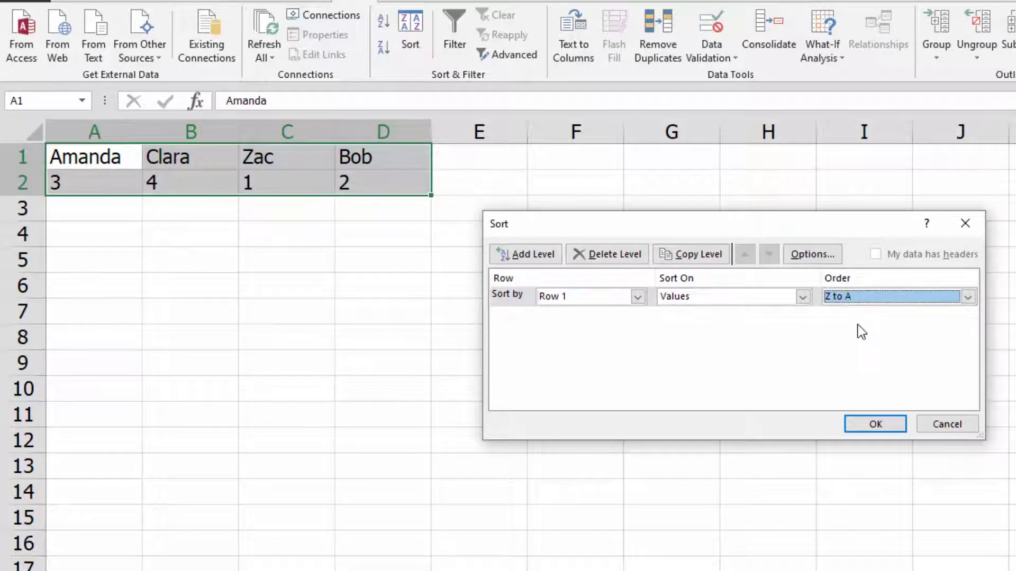
left_click(882, 425)
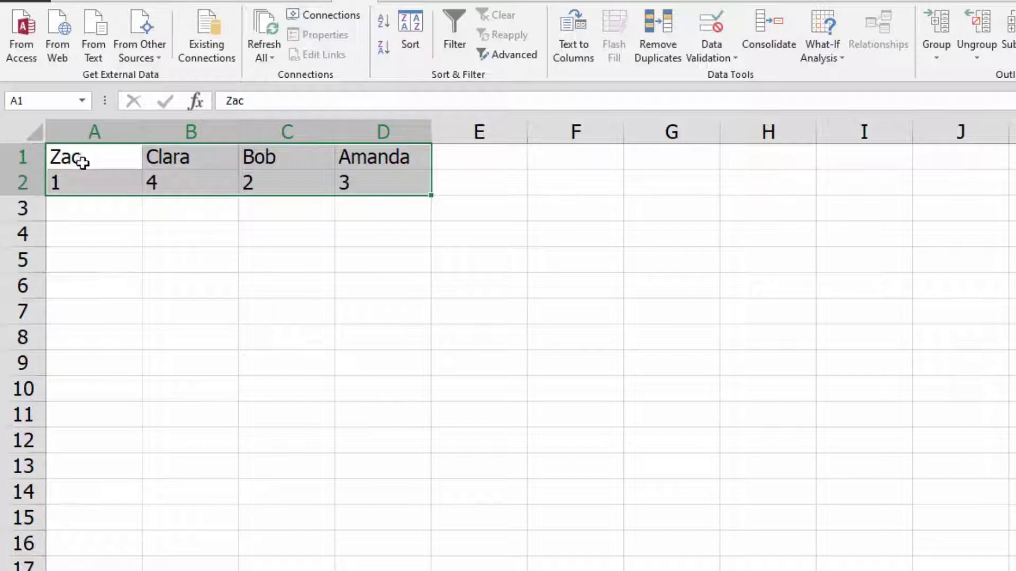
Sort the columns of A1:D2 by the values in Row 1 in A to Z order.
left_click(416, 41)
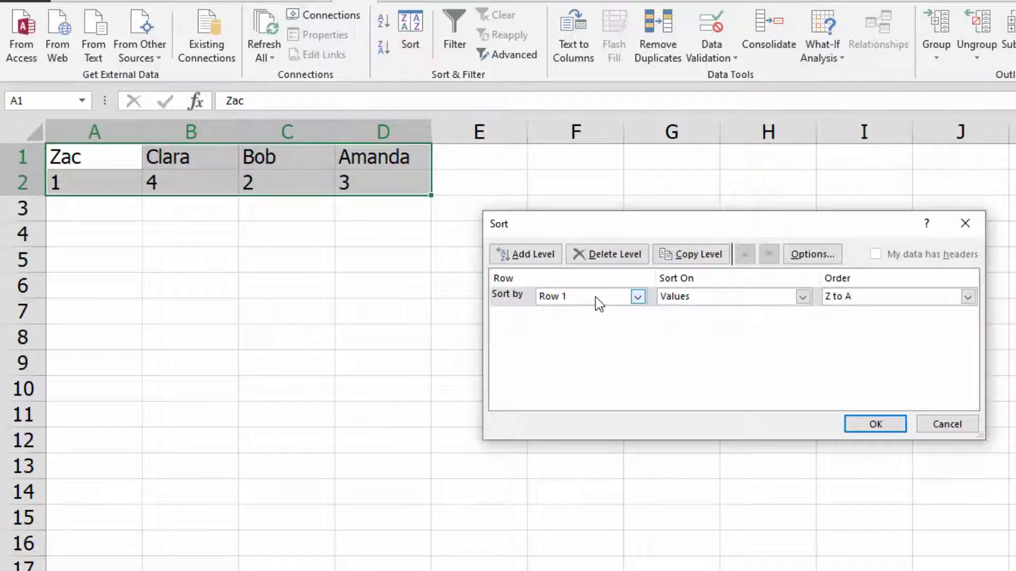
left_click(862, 297)
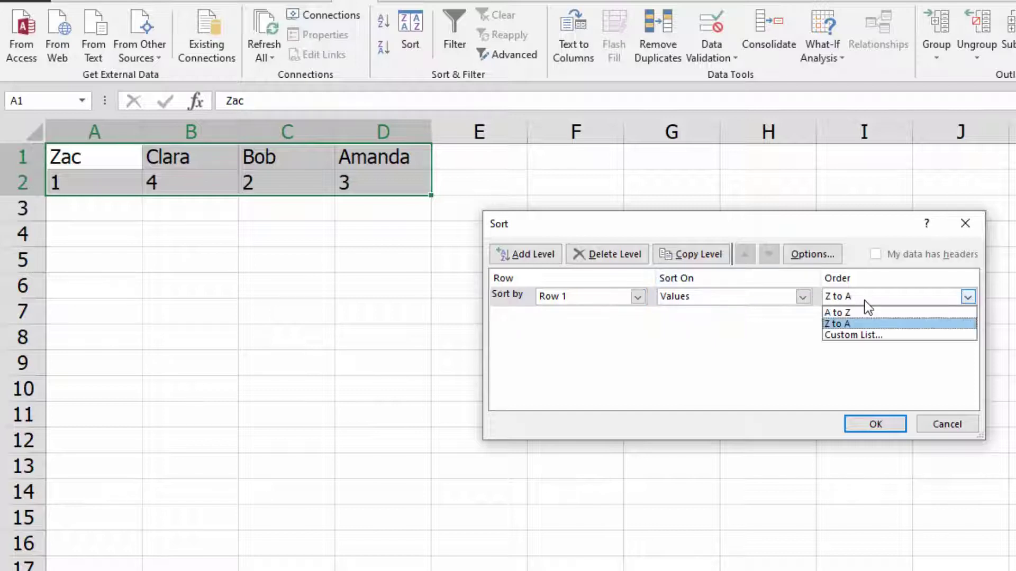
left_click(861, 316)
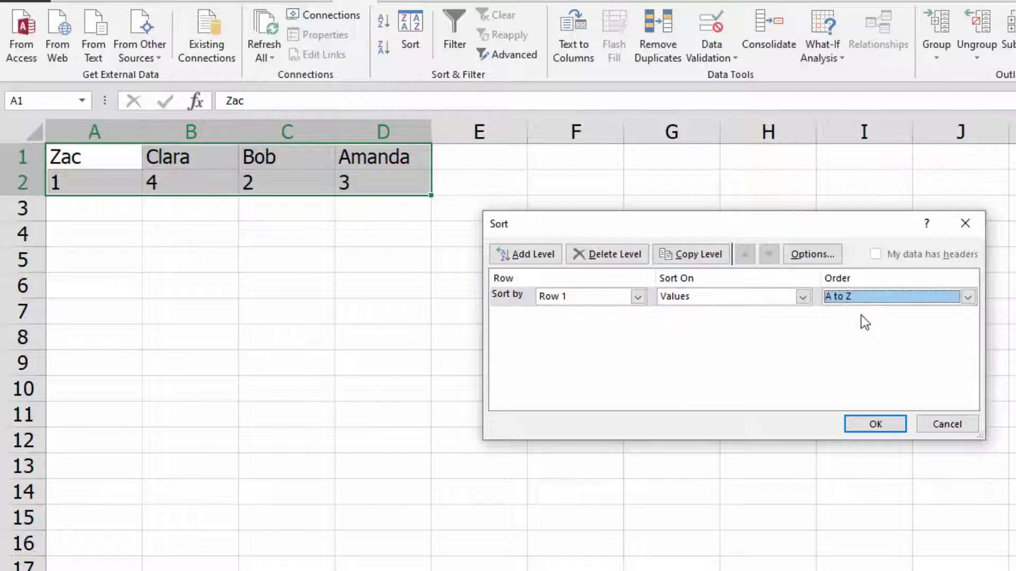
left_click(881, 427)
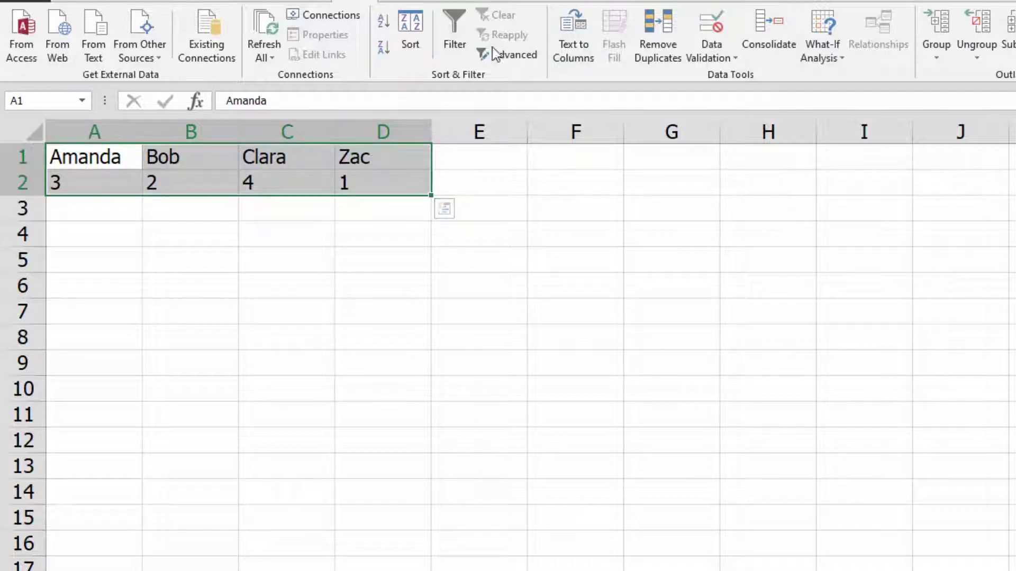
Sort the columns of A1:D2 by the values in Row 2 from smallest to largest.
left_click(411, 41)
left_click(576, 298)
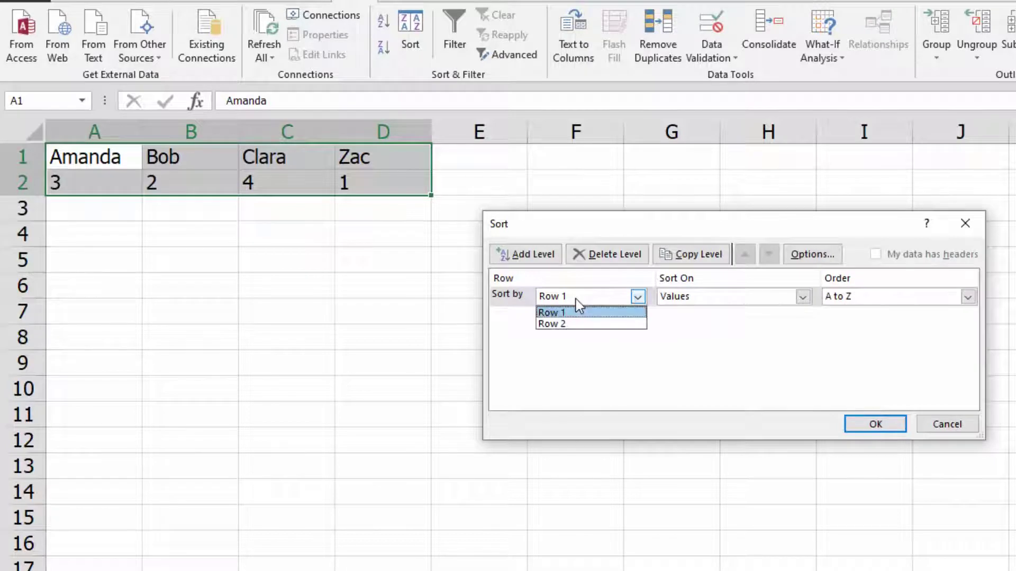
left_click(570, 324)
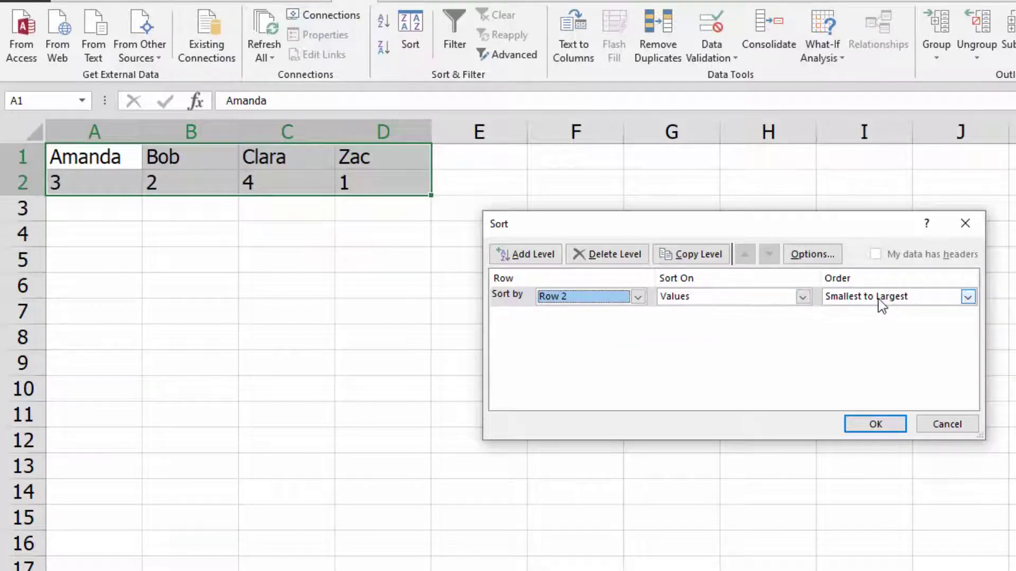
left_click(878, 424)
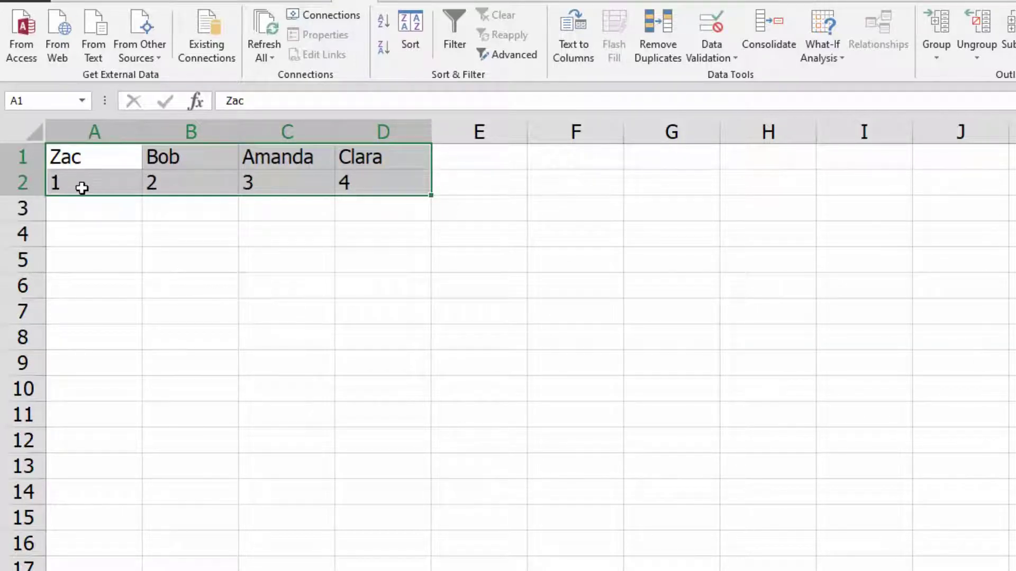
Change the Row 2 sort order of the columns in A1:D2 to Largest to Smallest.
left_click(410, 40)
left_click(876, 297)
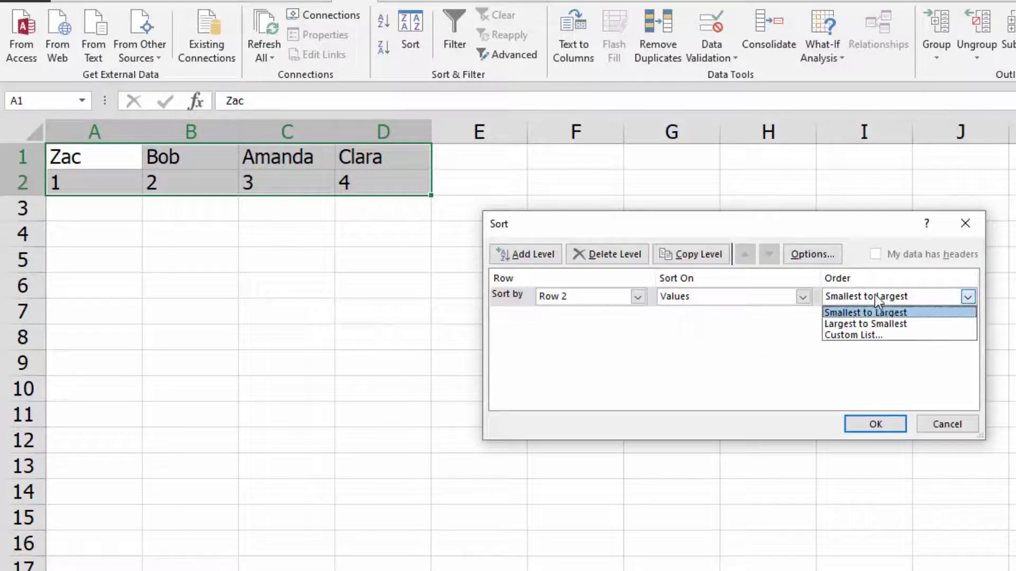
left_click(868, 323)
left_click(883, 423)
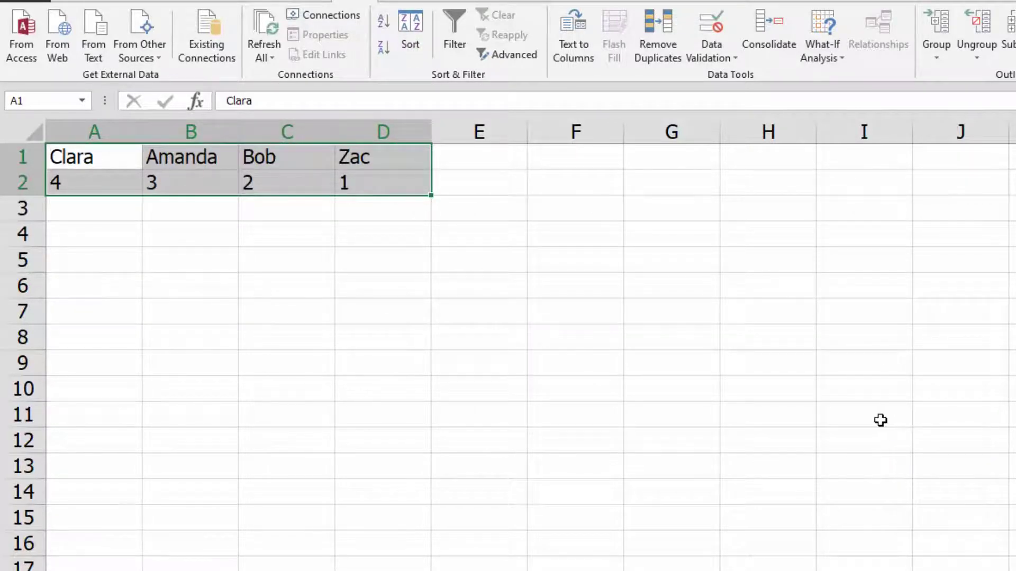
left_click(503, 384)
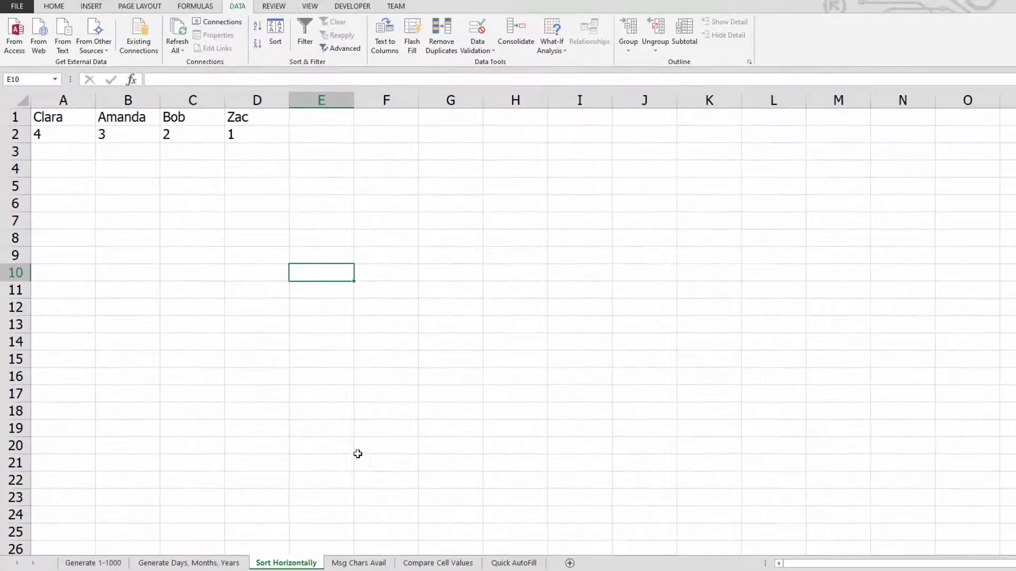
On the Msg Chars Avail sheet, turn on text wrapping for the range A1:G13.
left_click(359, 563)
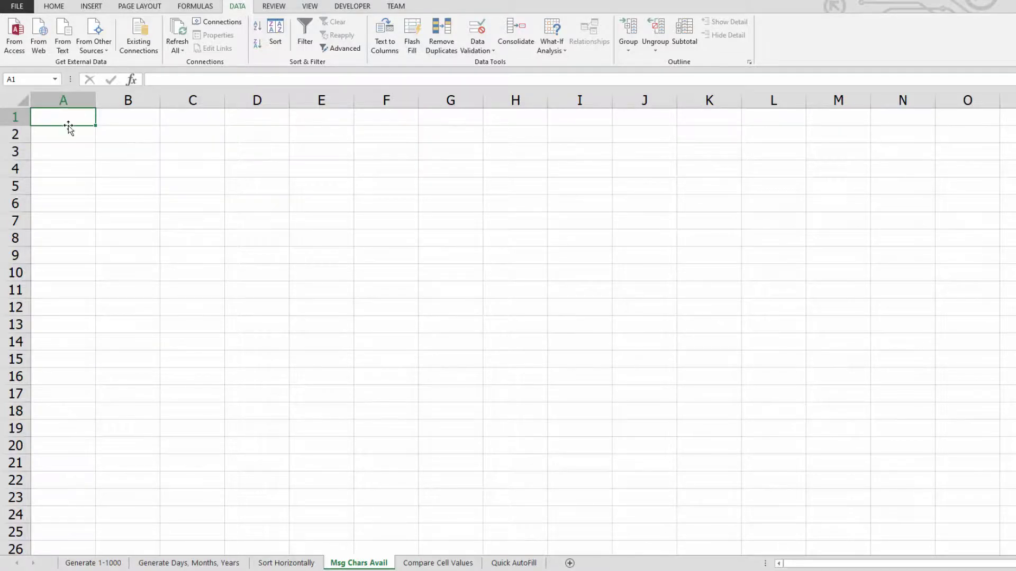
left_click_drag(68, 127, 480, 324)
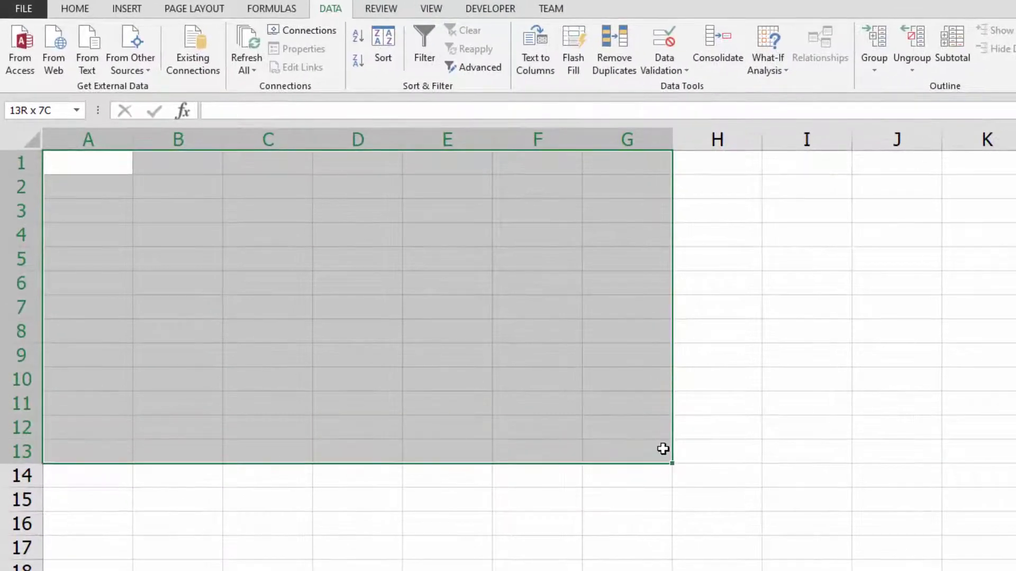
left_click_drag(663, 449, 663, 449)
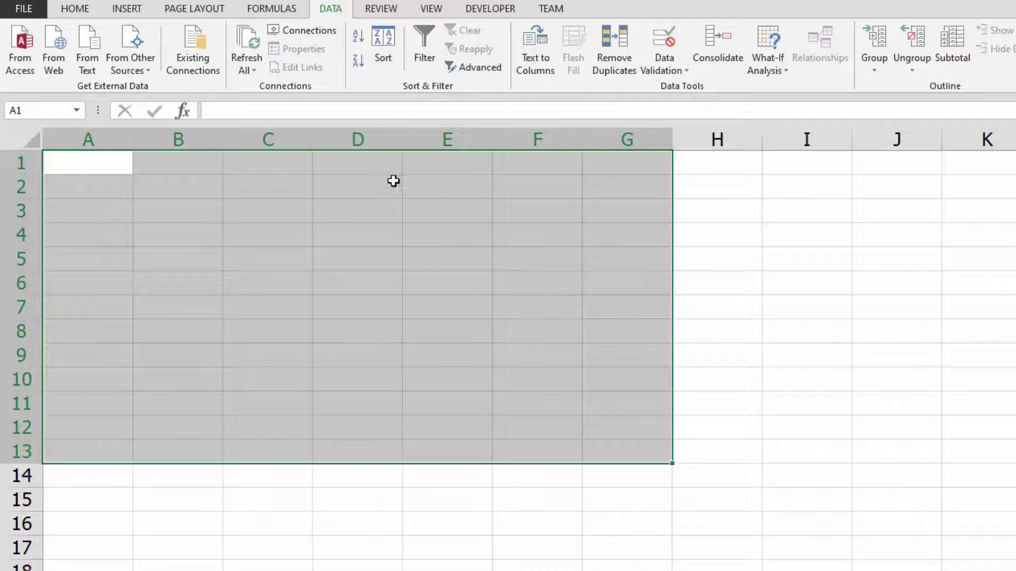
left_click(79, 9)
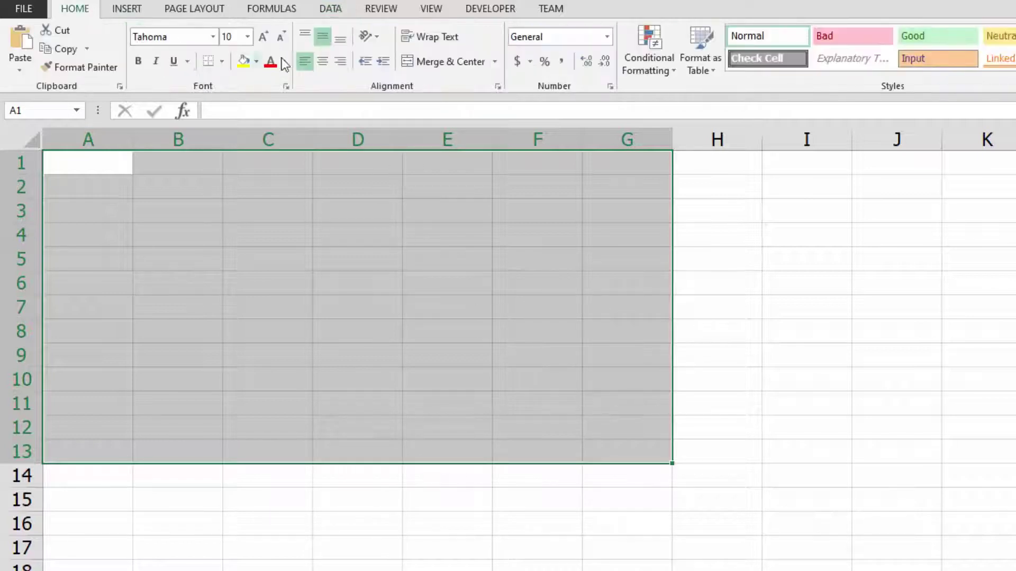
left_click(436, 35)
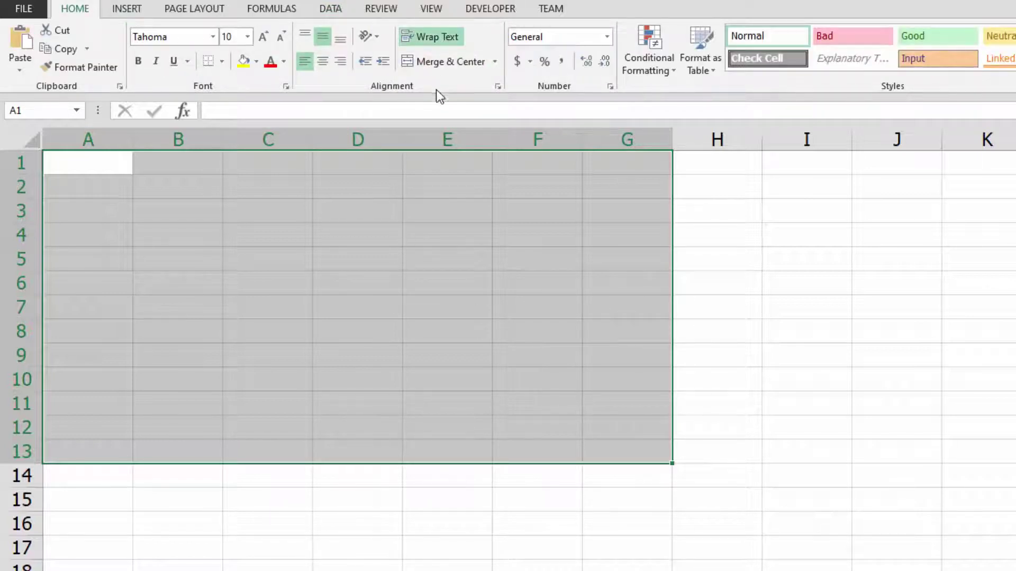
Merge A1:G13 into a single cell and align its contents to the top left.
left_click(436, 62)
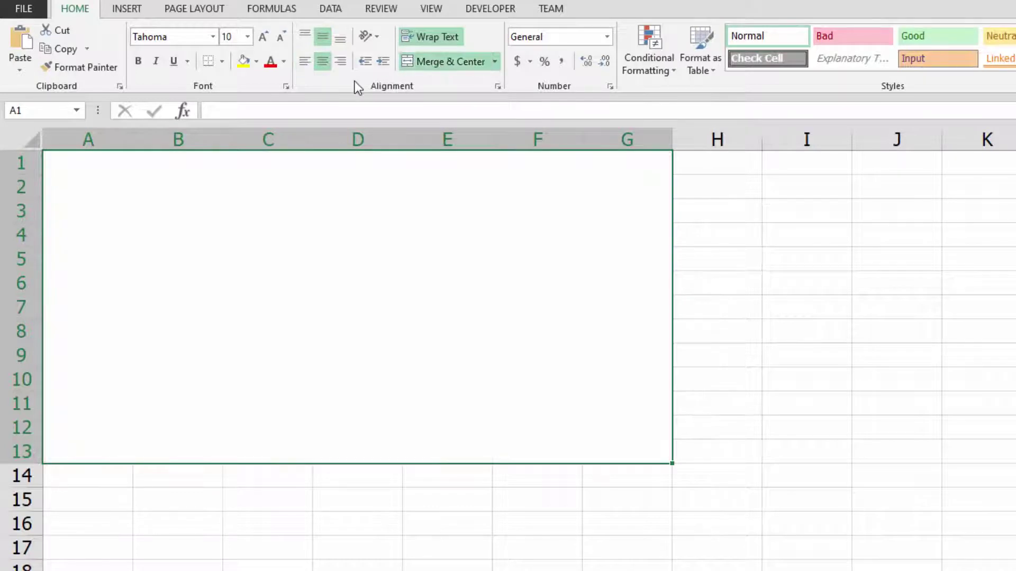
left_click(306, 61)
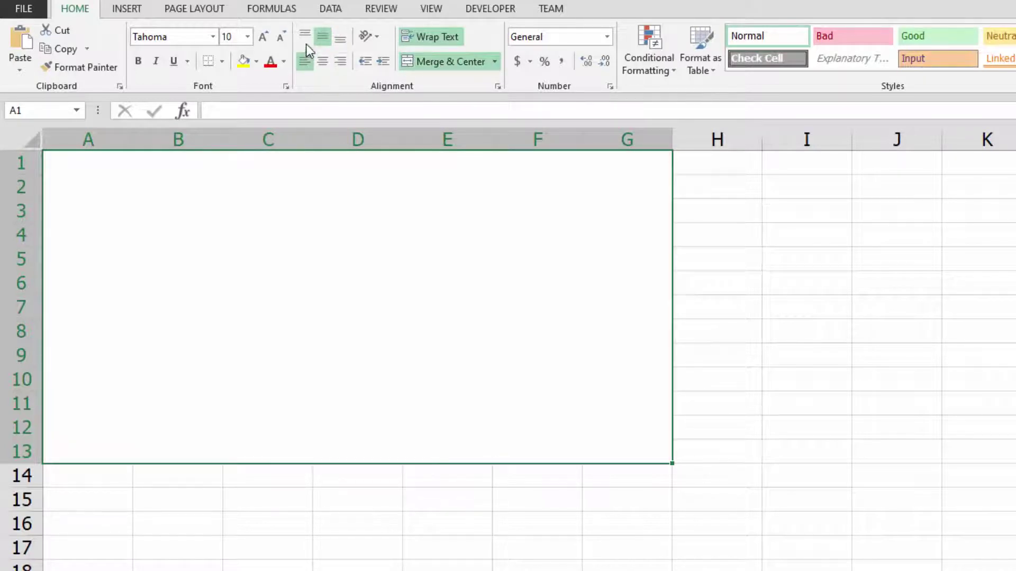
left_click(307, 37)
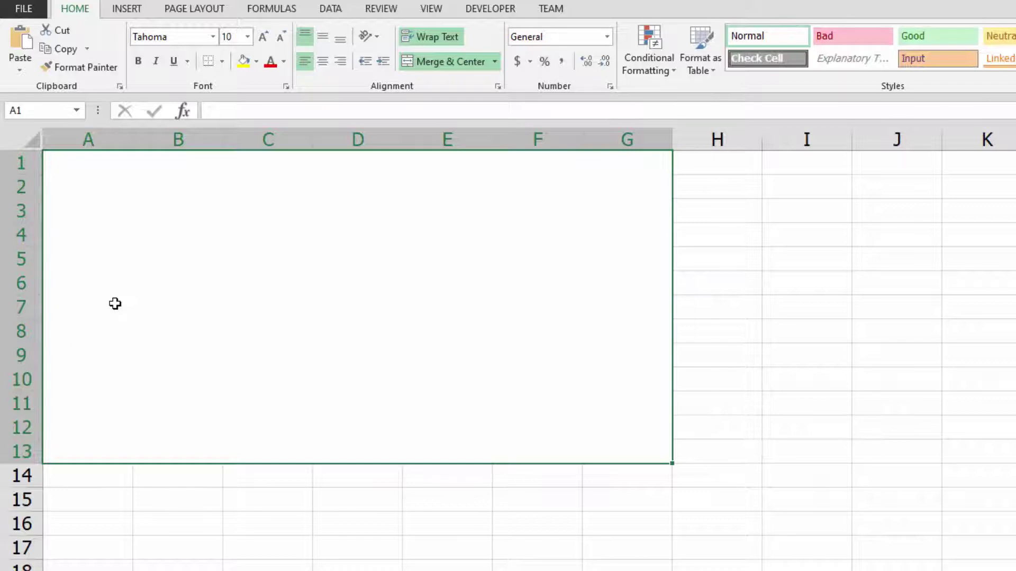
Assign the name Condition to the merged cell A1:G13.
left_click(40, 111)
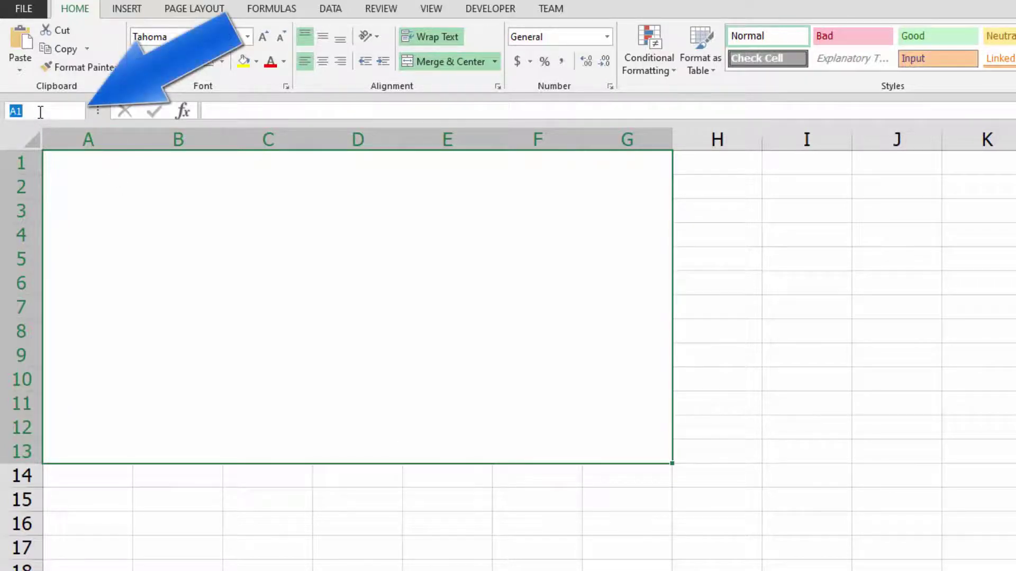
type("Condition")
key("Return")
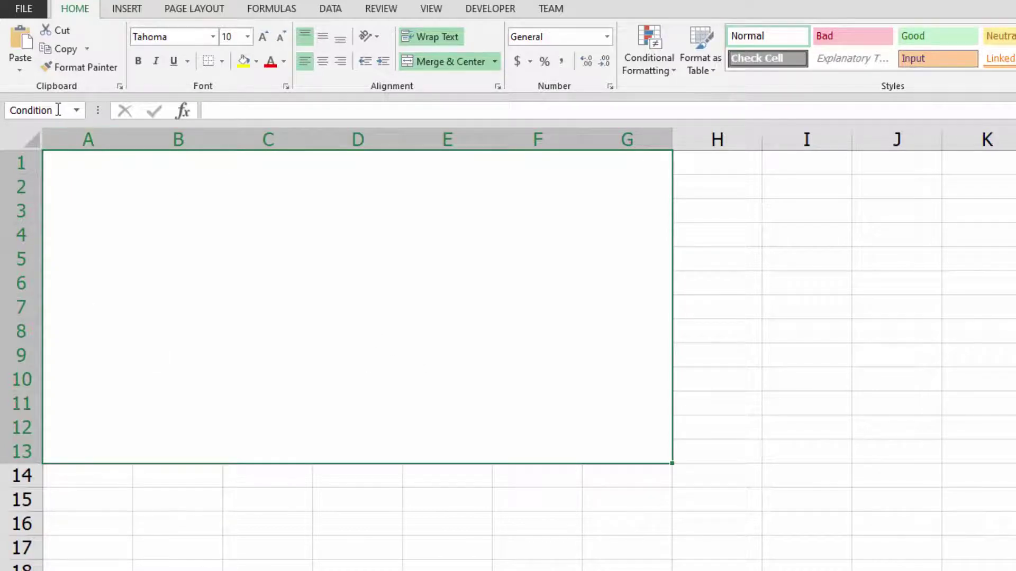
left_click(786, 253)
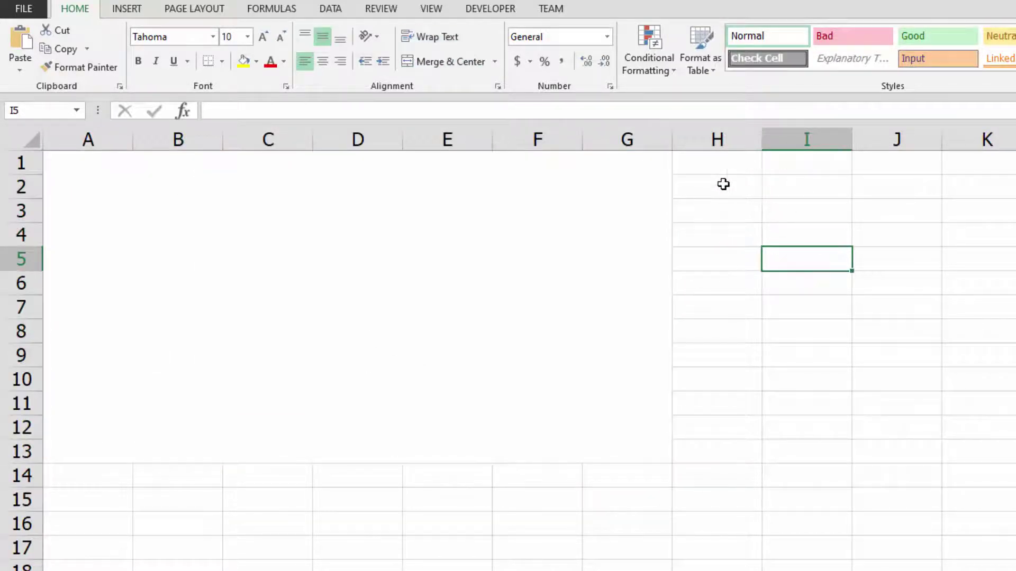
Enter the formula ="Characters remaining: " & 100-LEN(Condition) in cell B15.
left_click(182, 497)
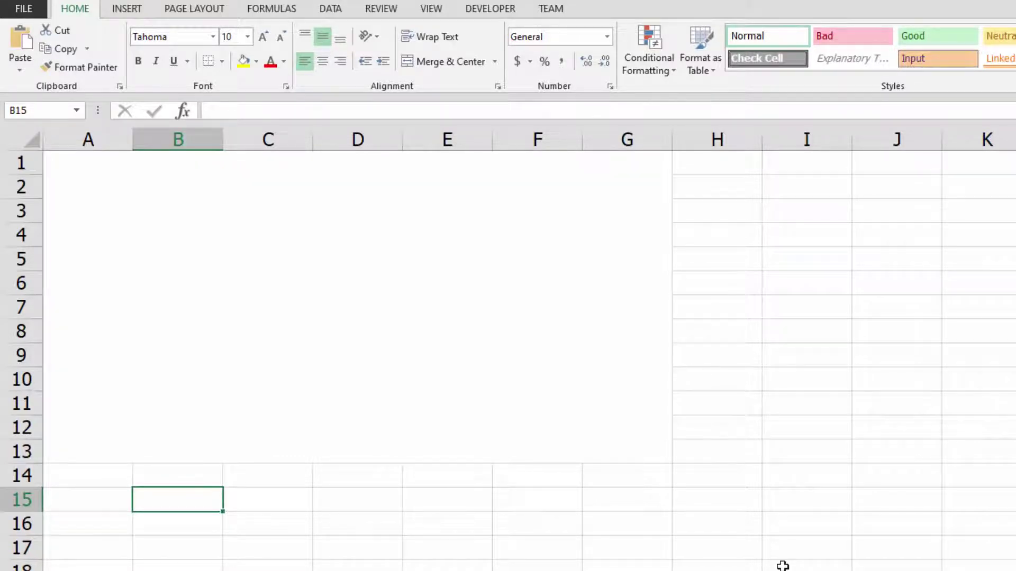
type("=")
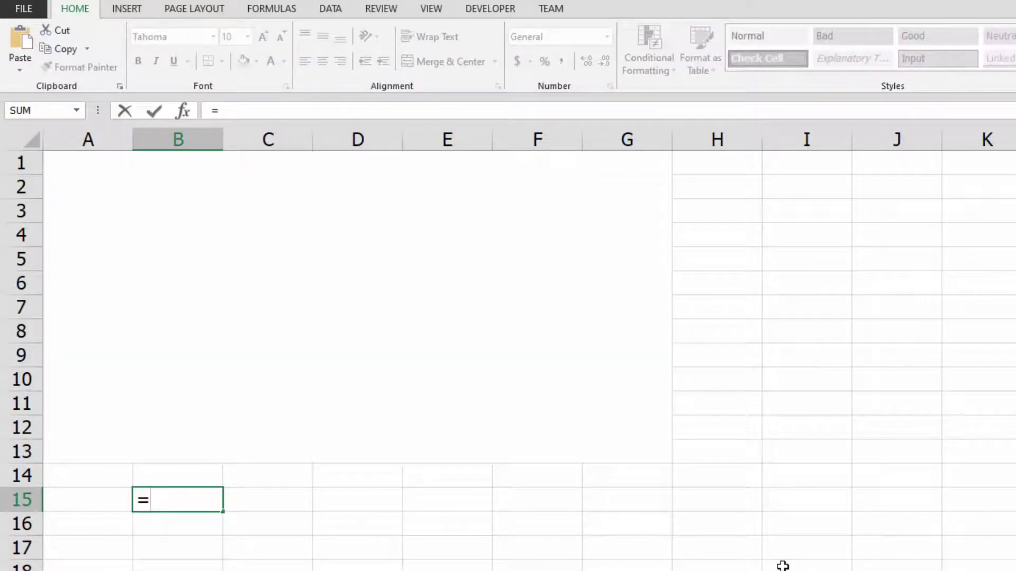
type("\"Cha")
type("ra")
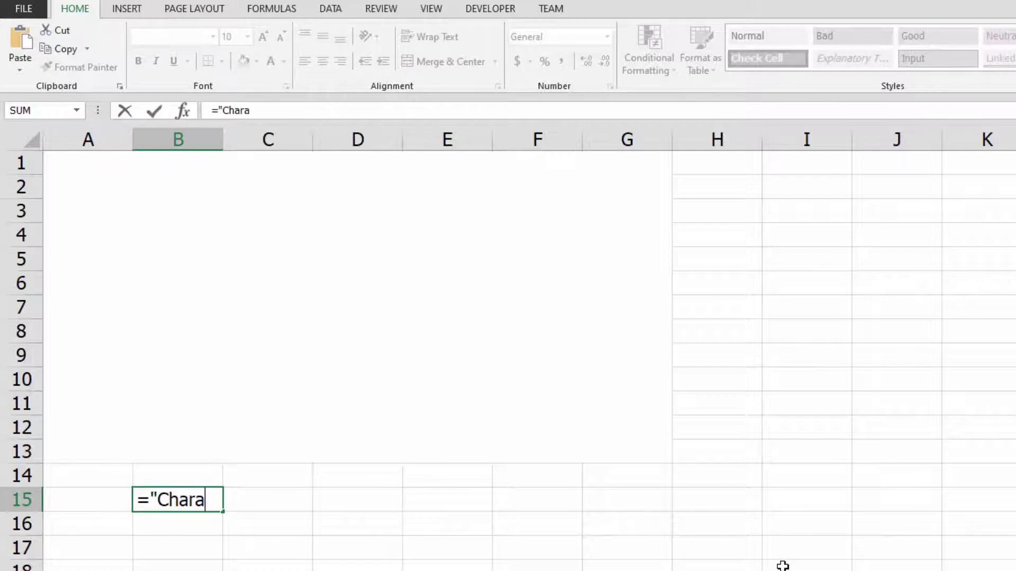
type("cters remaining: \"")
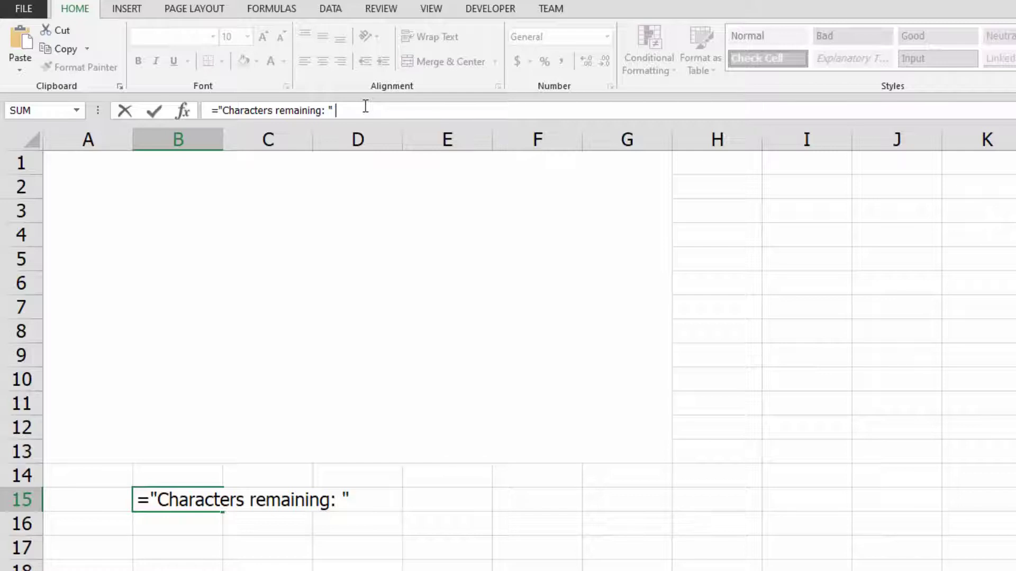
type("& 100")
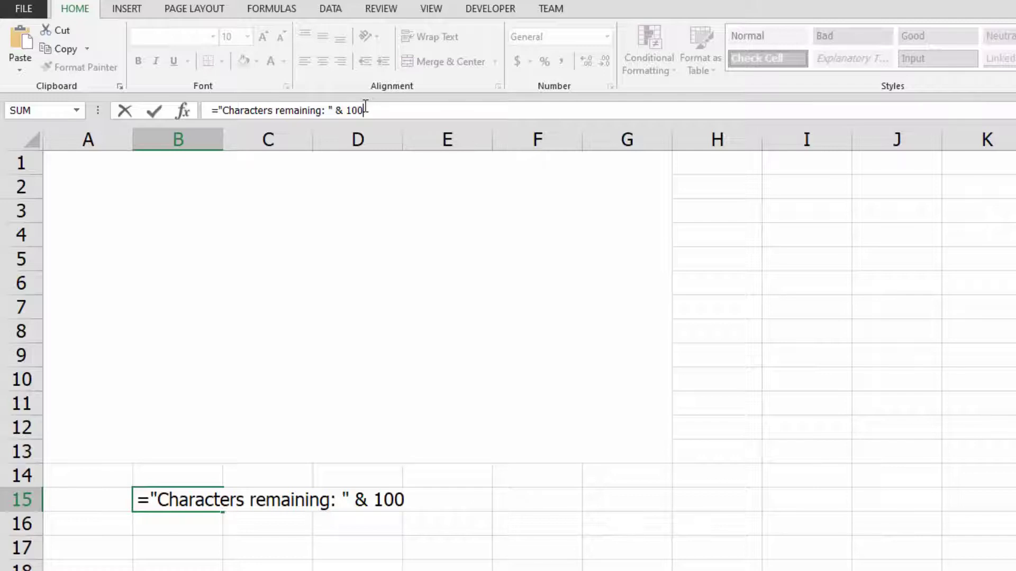
type("-LEN")
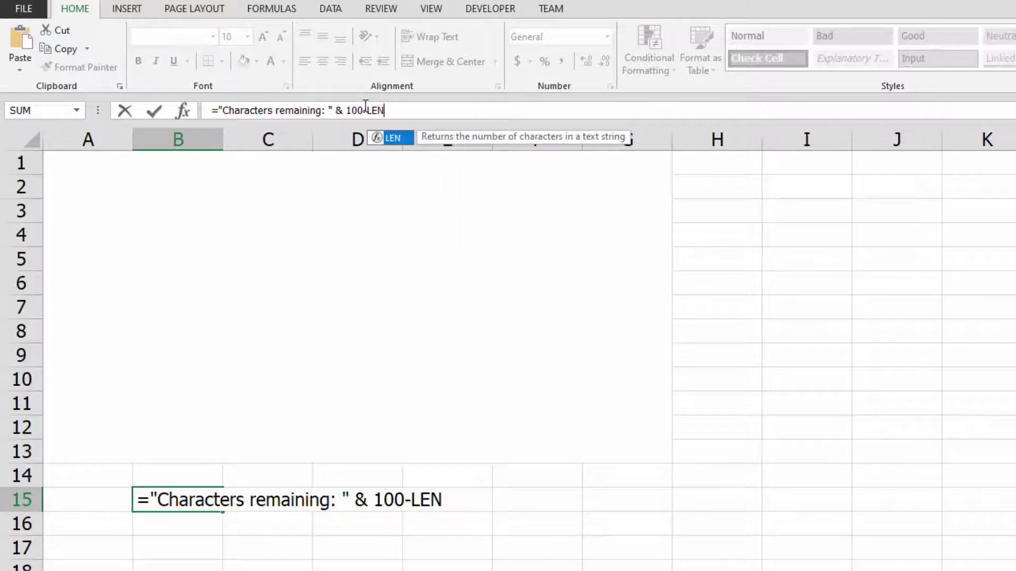
type("(")
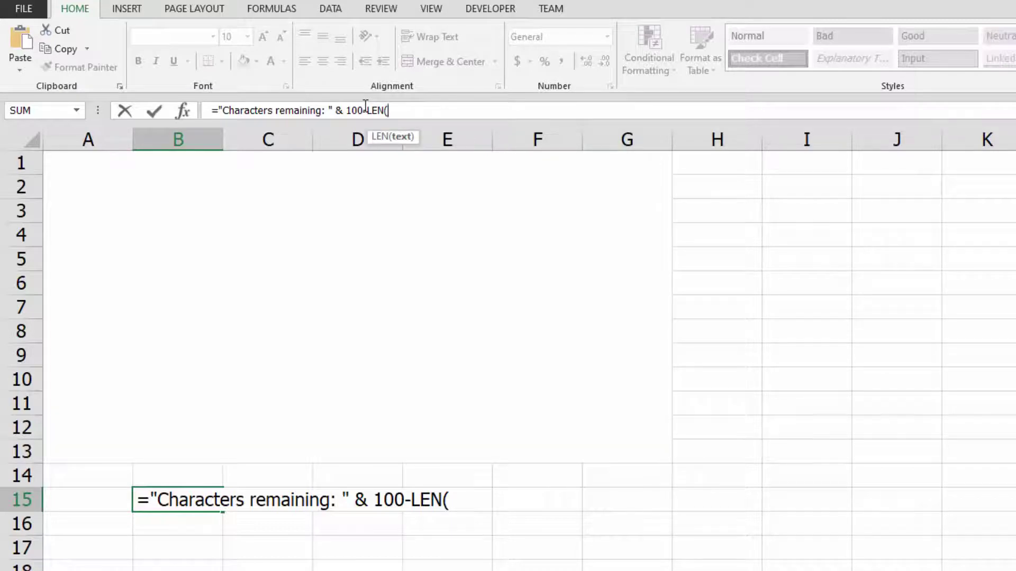
type("C")
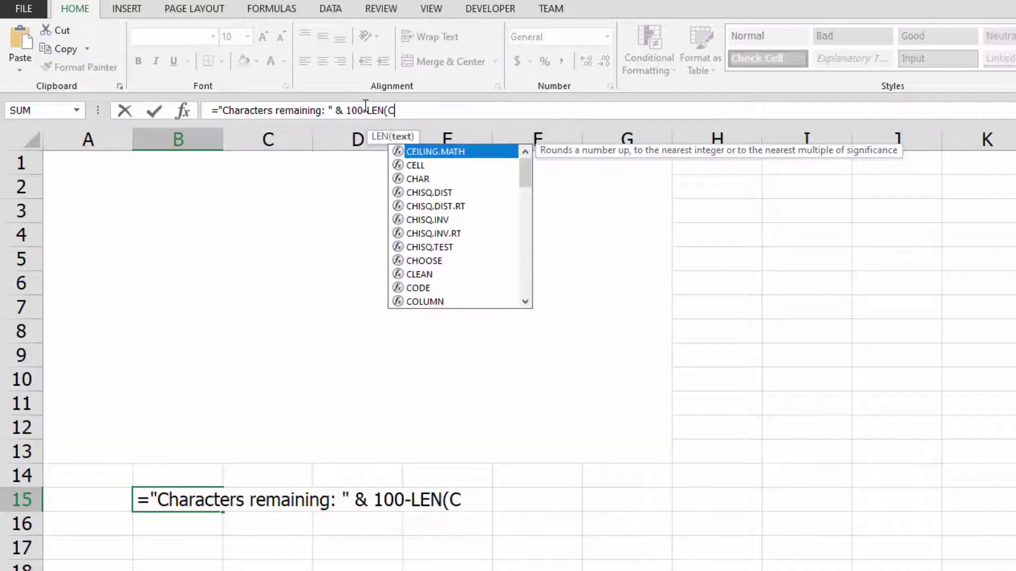
type("ond")
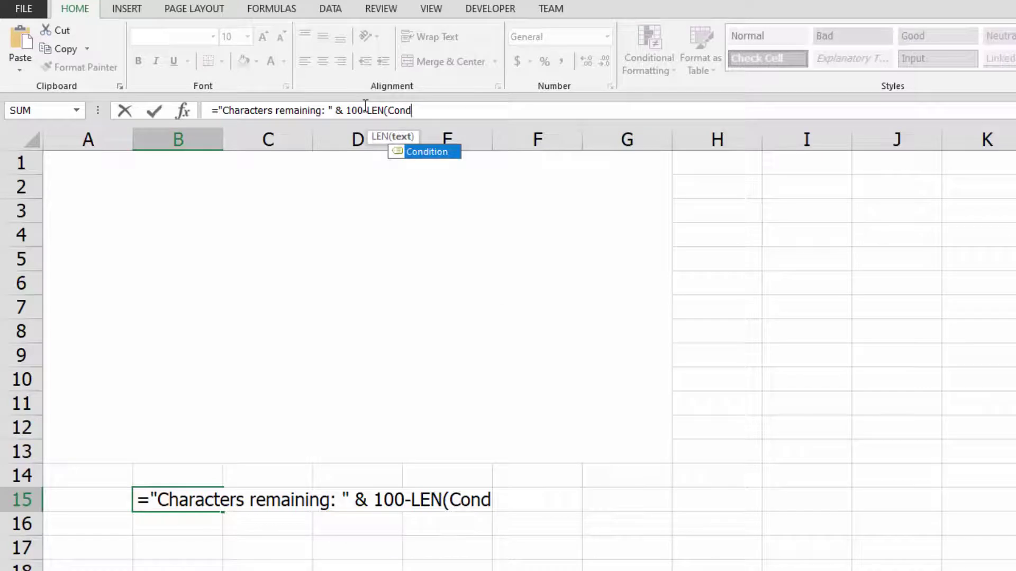
key("Tab")
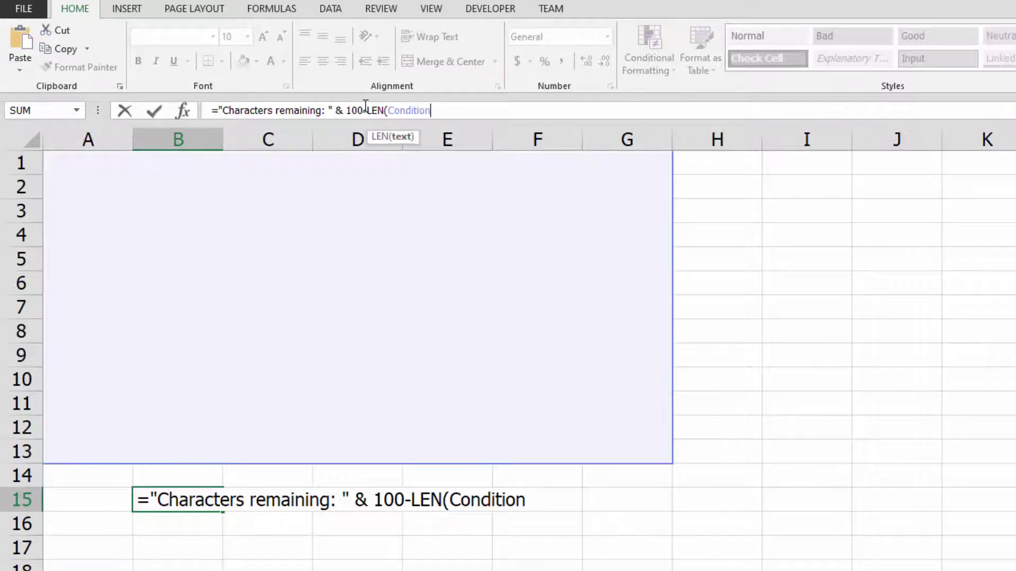
type(")")
key("Return")
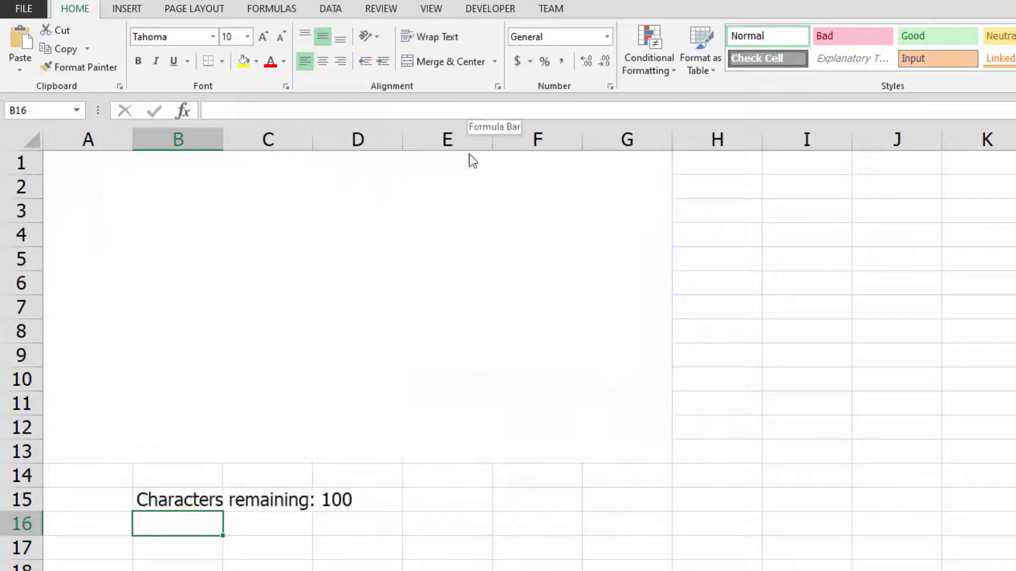
Enter the text "Hello YouTube, thank you for watchin :)" in the merged cell Condition and check the remaining-character counter in B15.
left_click(331, 241)
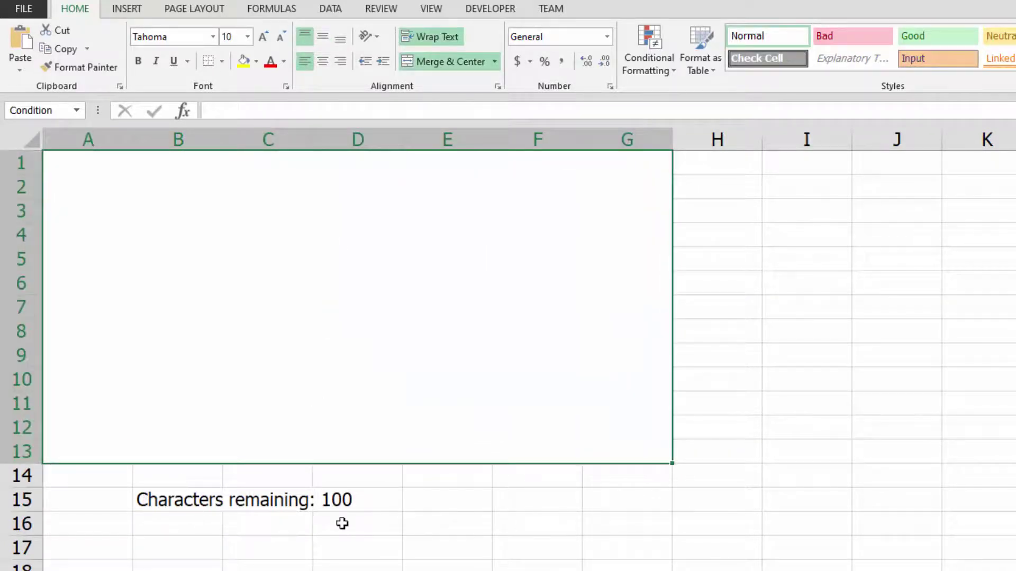
double_click(188, 218)
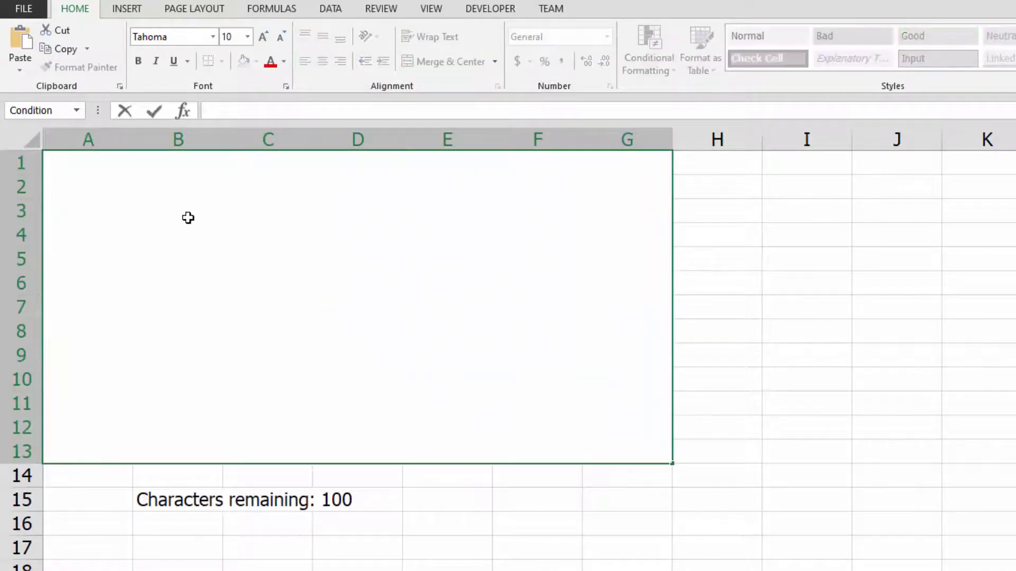
type("Hello Y")
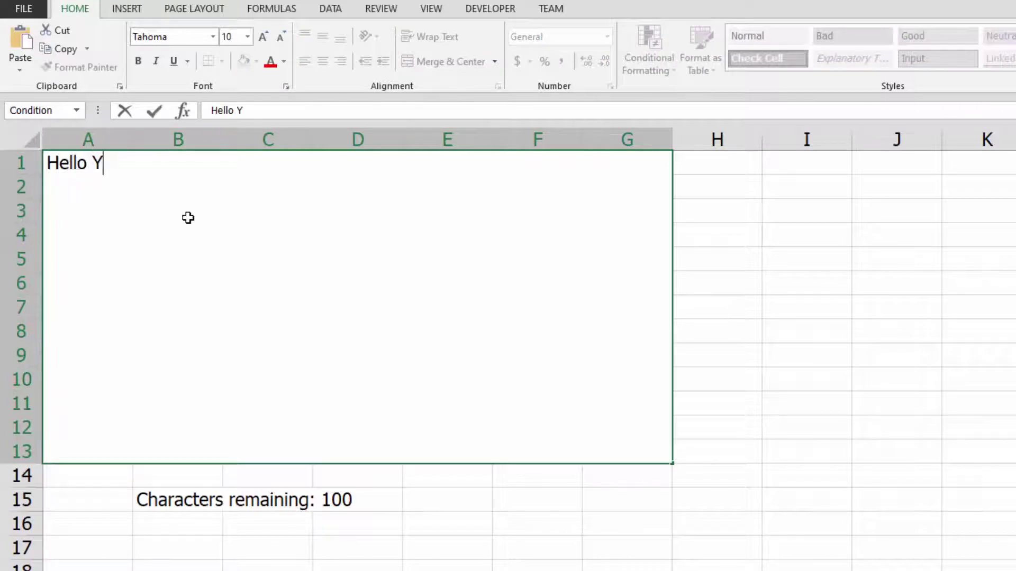
type("ouTube, tha")
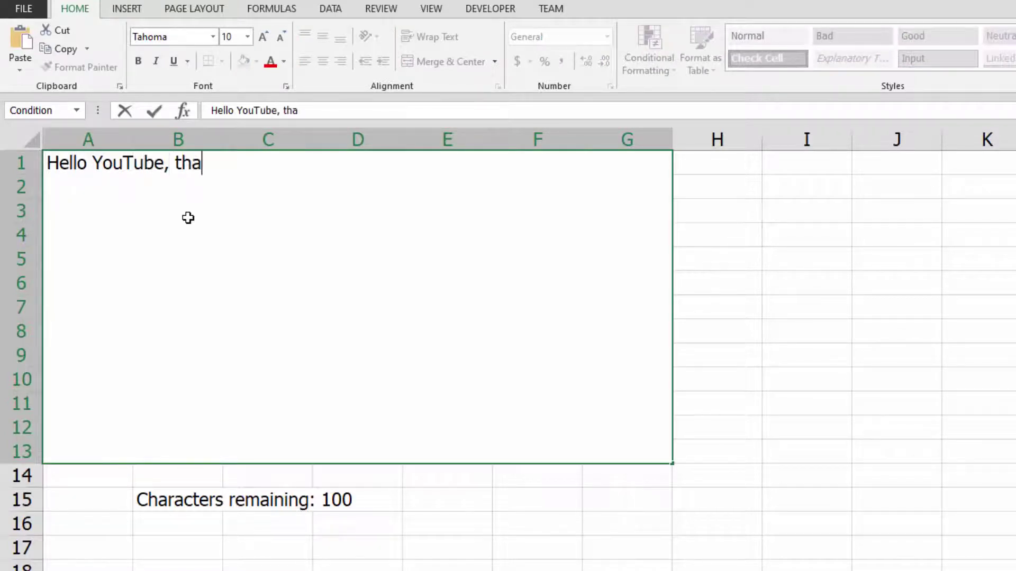
type("tnk")
key("BackSpace")
key("BackSpace")
key("BackSpace")
type("nk you for ")
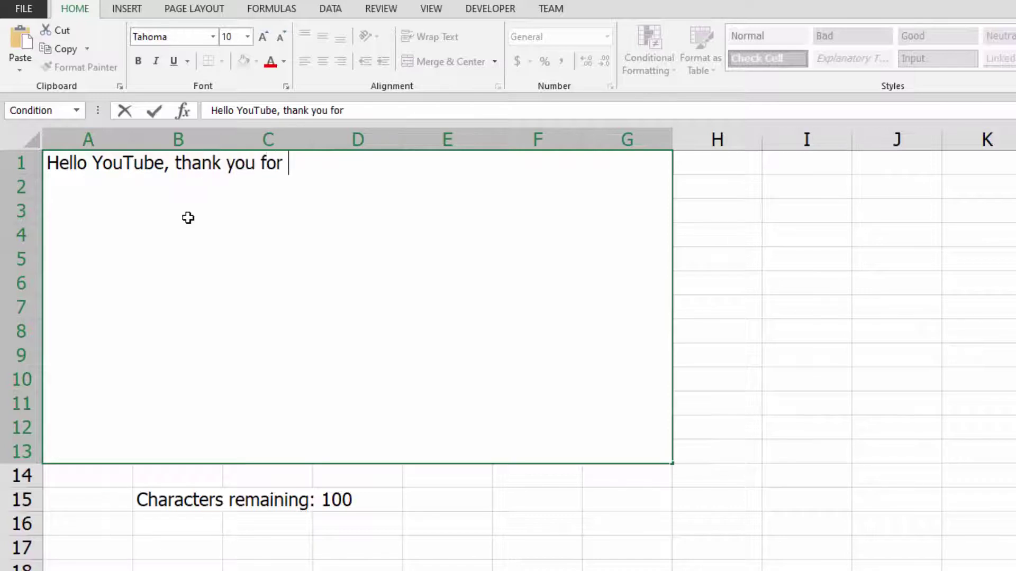
type("watchin :)")
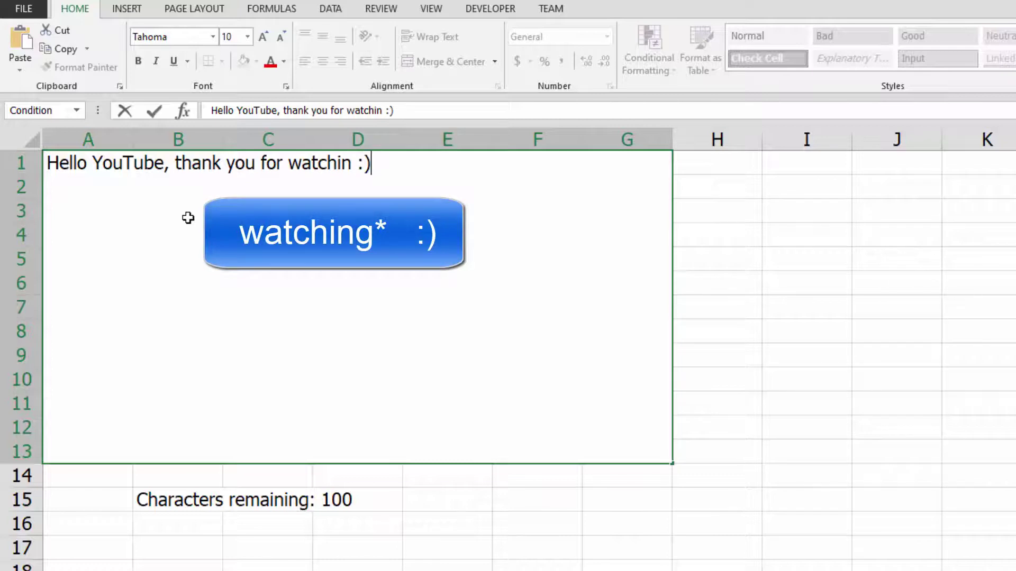
key("Return")
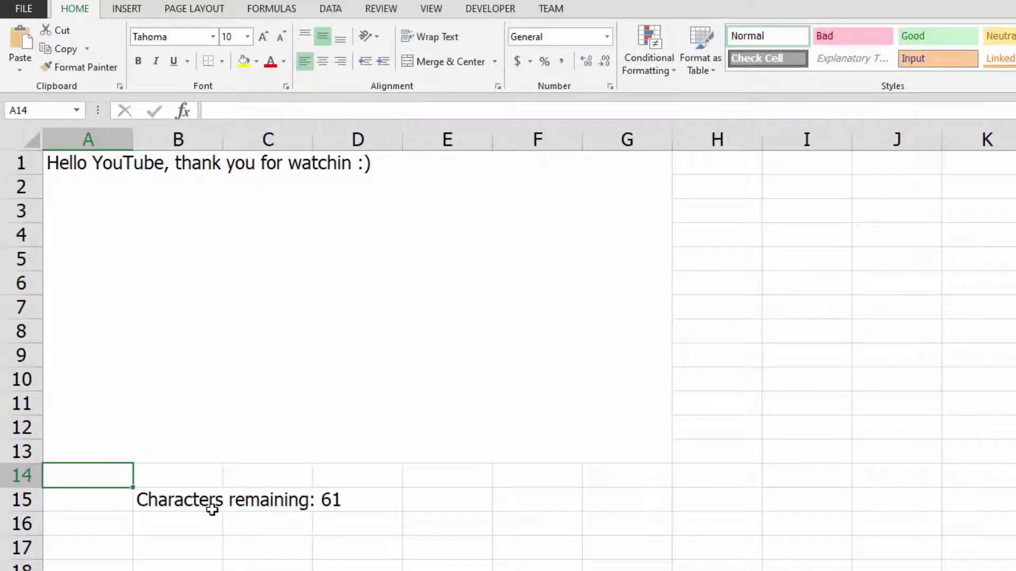
left_click(217, 294)
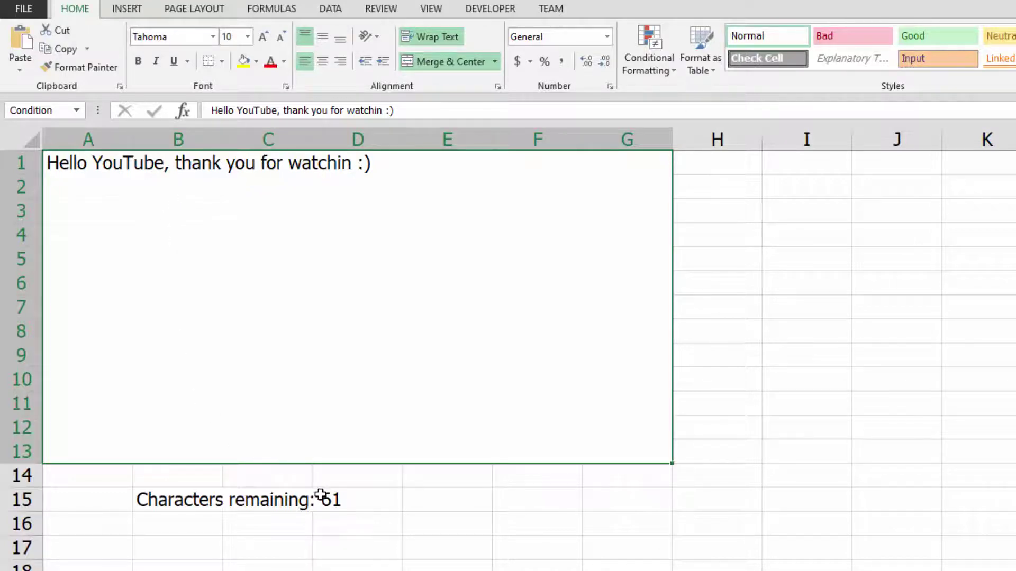
left_click(220, 500)
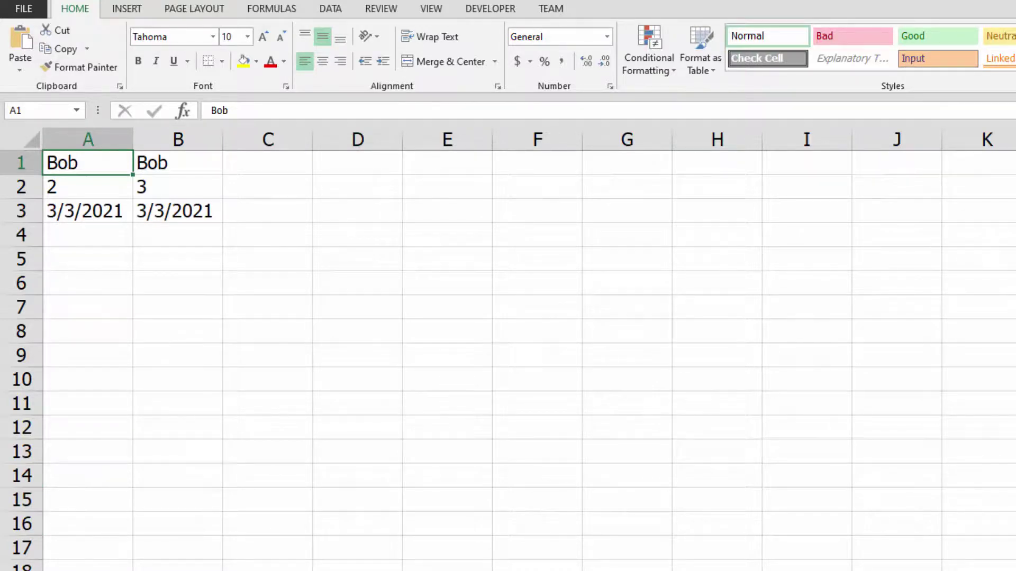
Enter the formula =EXACT(A1,B1) in cell C1 to compare the two values in the first row.
key("alt+Tab")
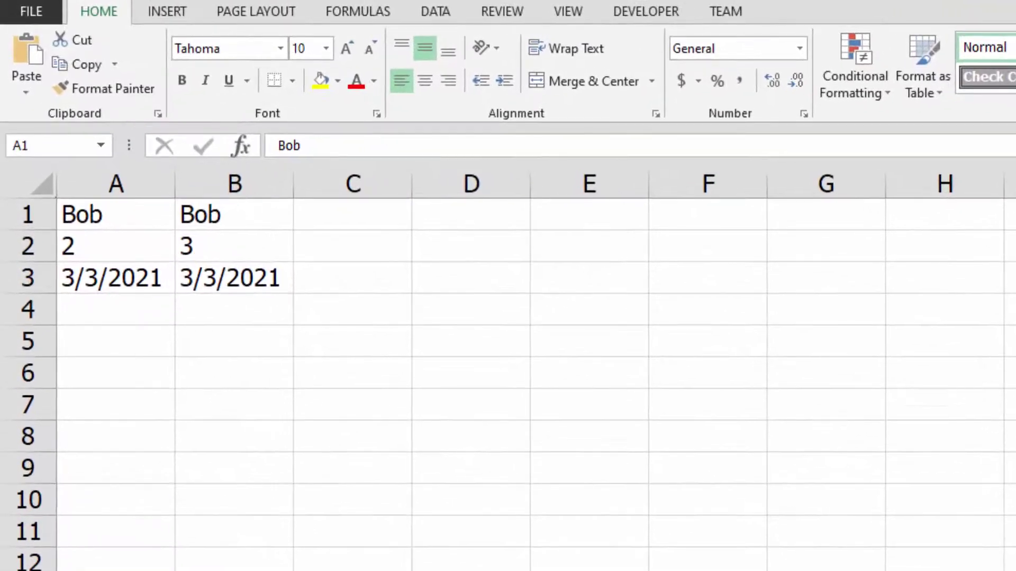
left_click(381, 222)
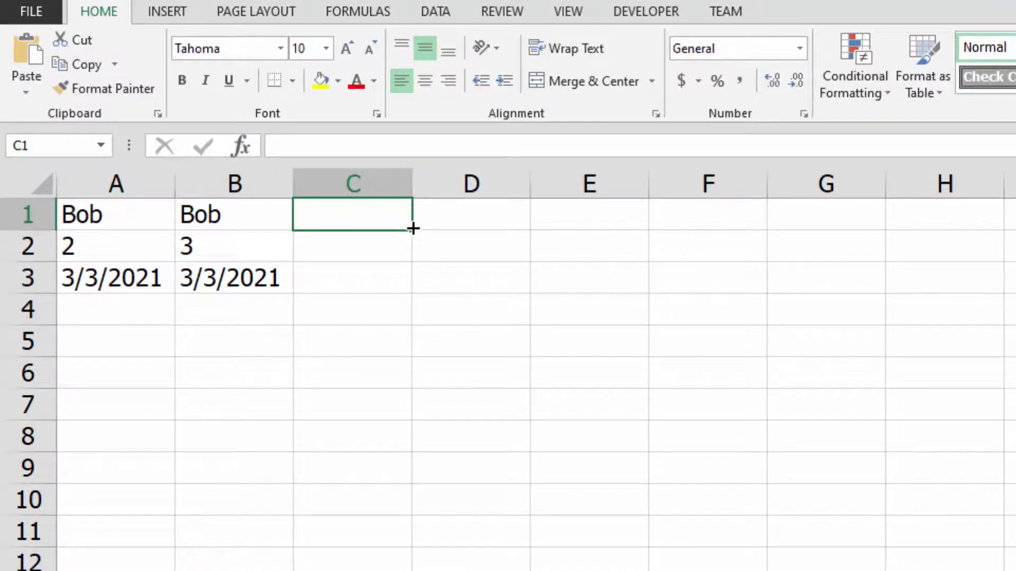
type("=")
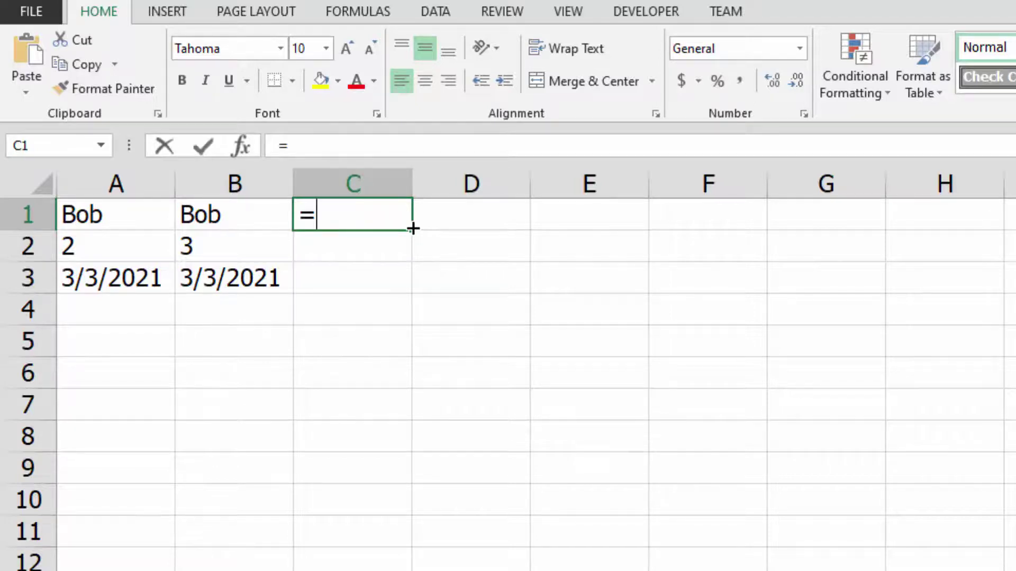
type("exa")
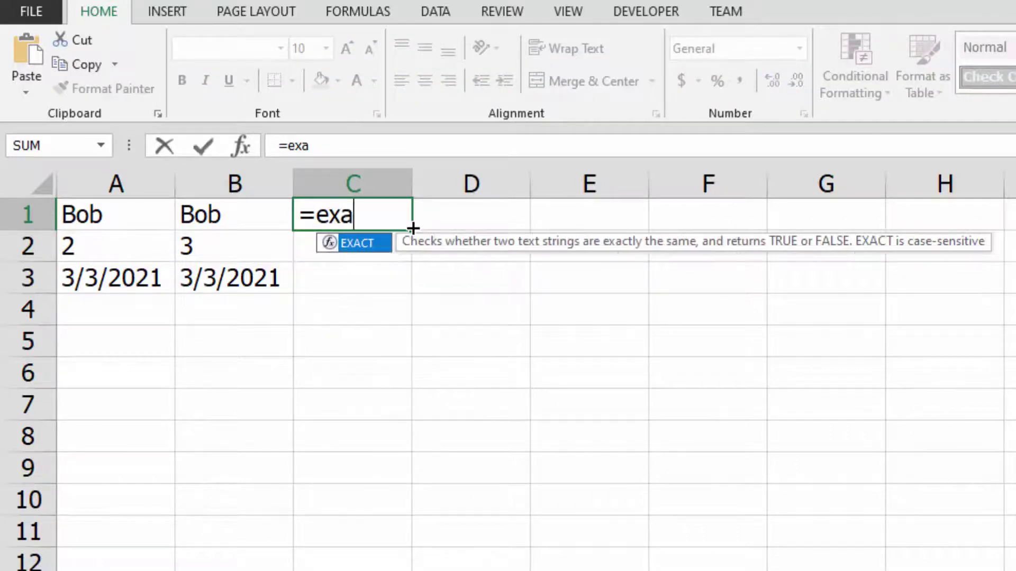
key("Tab")
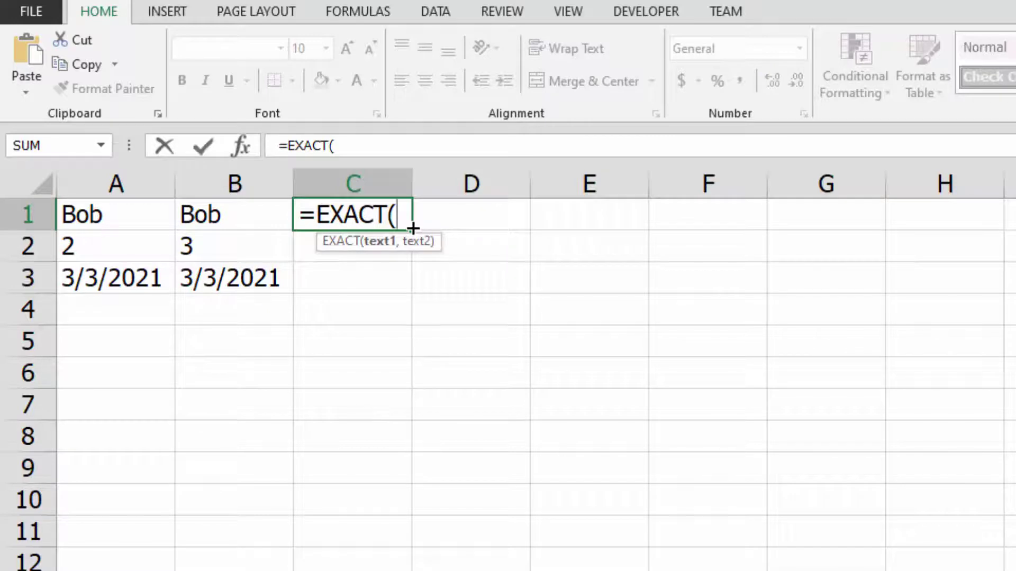
left_click(141, 227)
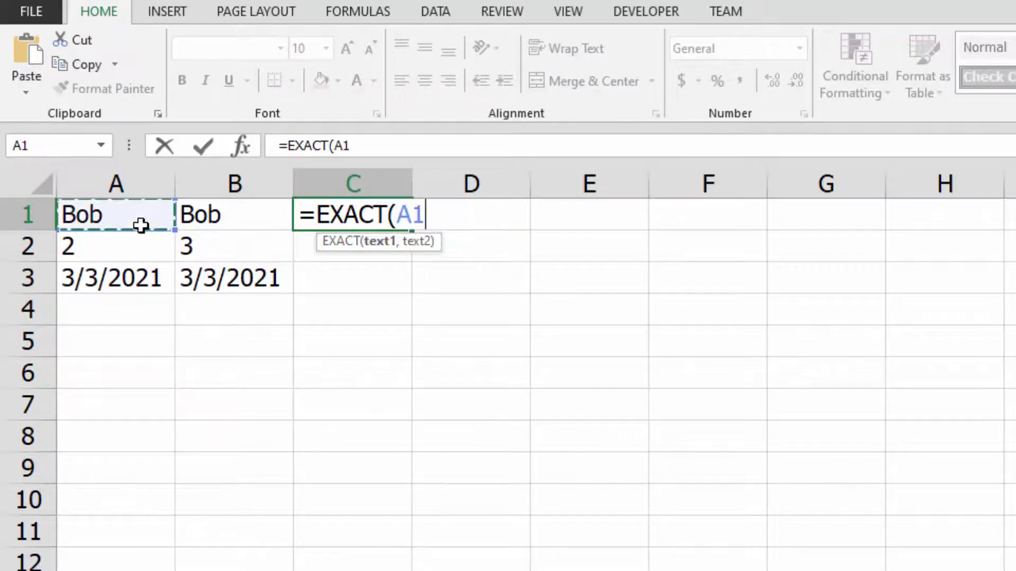
type(",")
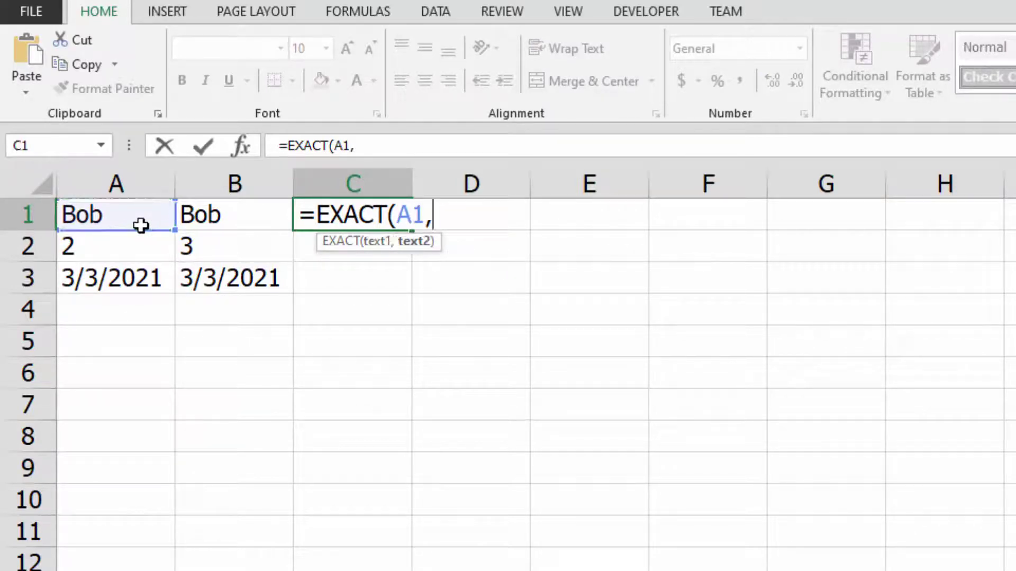
left_click(221, 213)
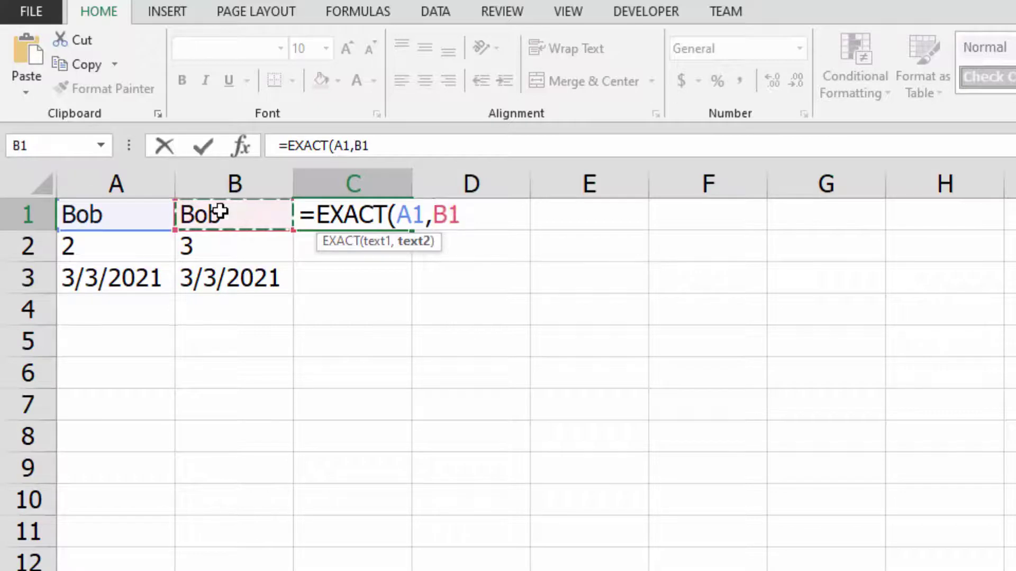
type(")")
key("Return")
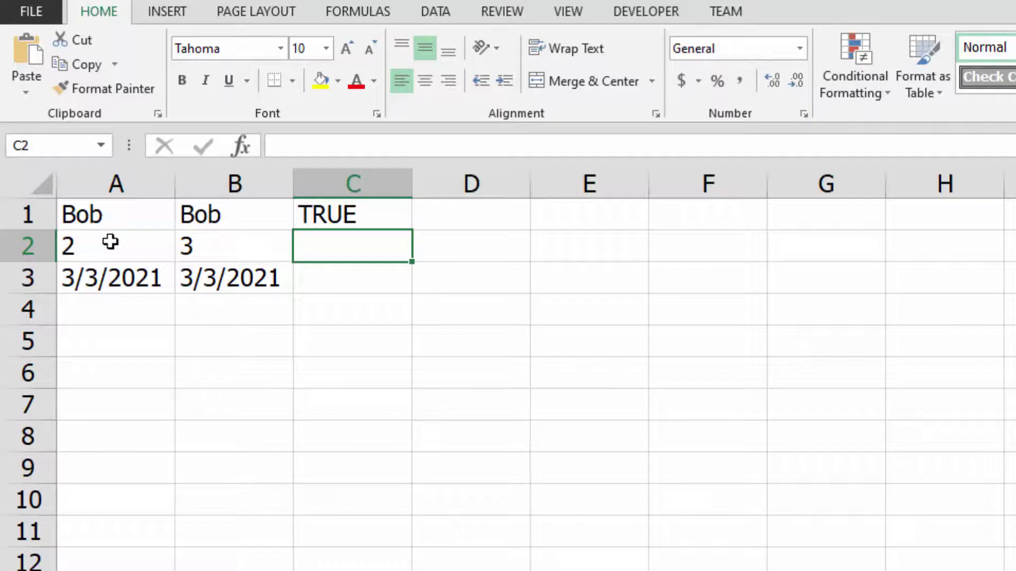
Fill the EXACT formula from cell C1 down through C3.
left_click(353, 213)
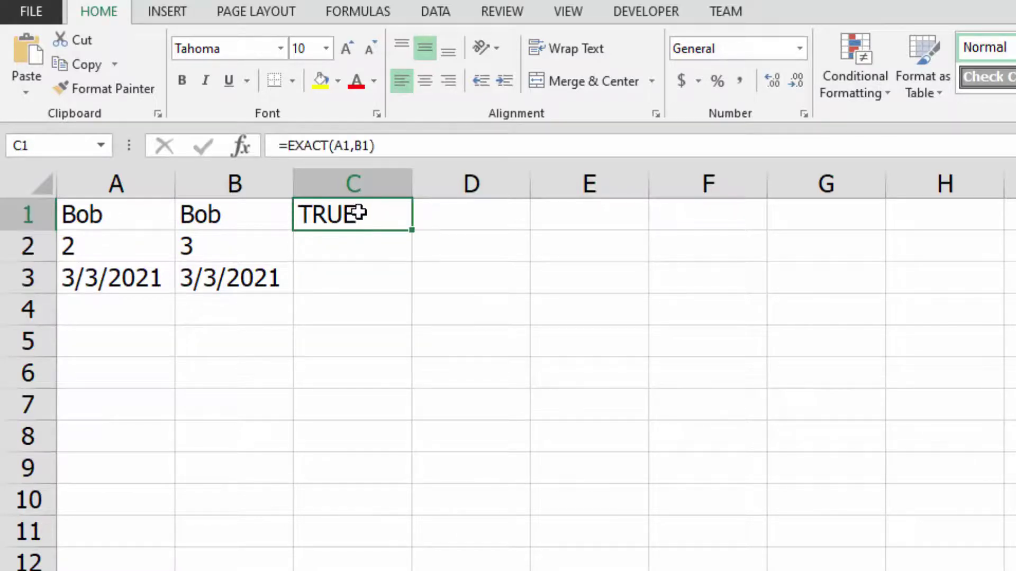
left_click_drag(409, 248, 410, 291)
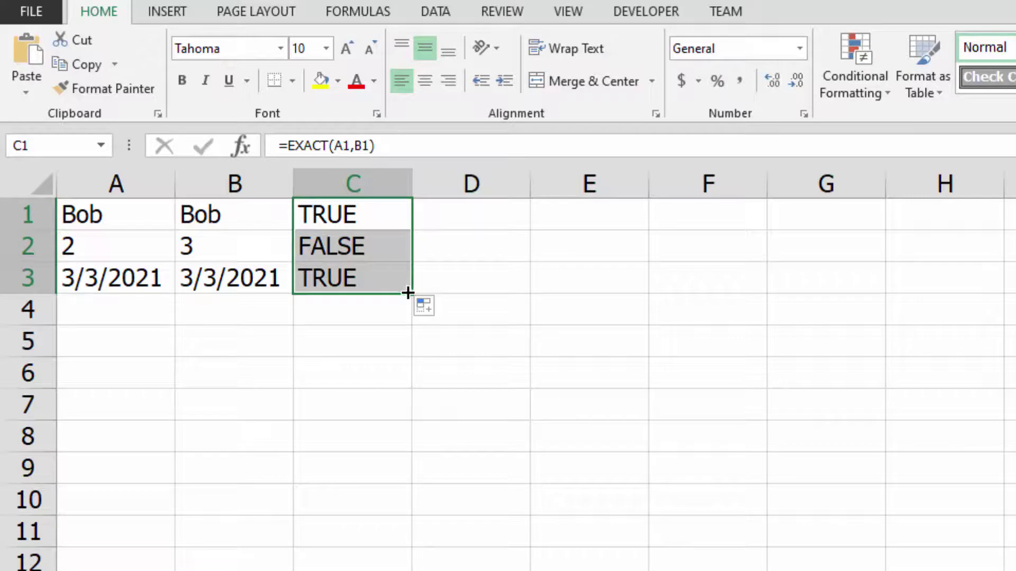
left_click(344, 381)
Compare the paired values in columns A and B of rows 1 to 3 with the results in column C.
left_click(127, 214)
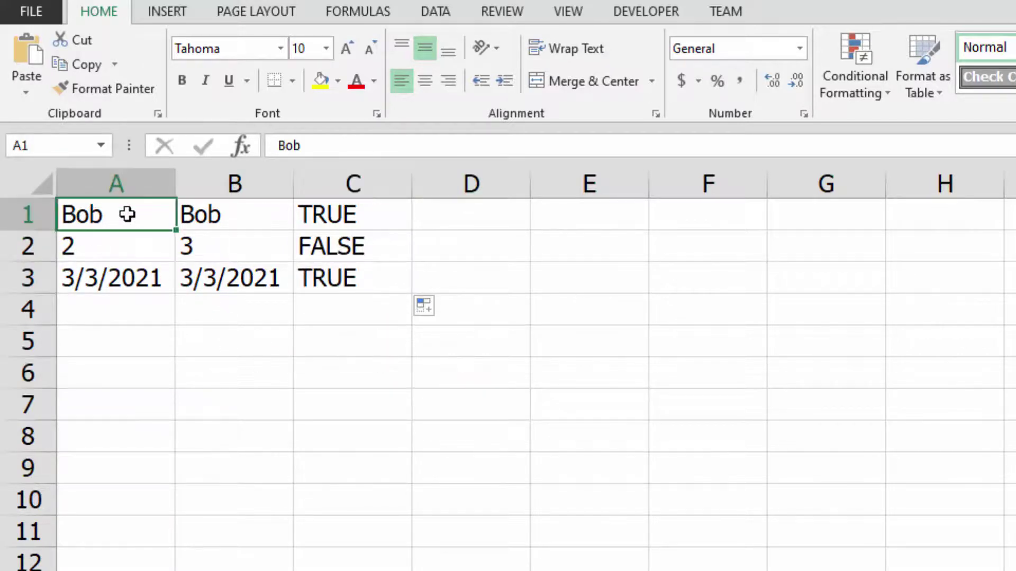
left_click(200, 212)
left_click(360, 215)
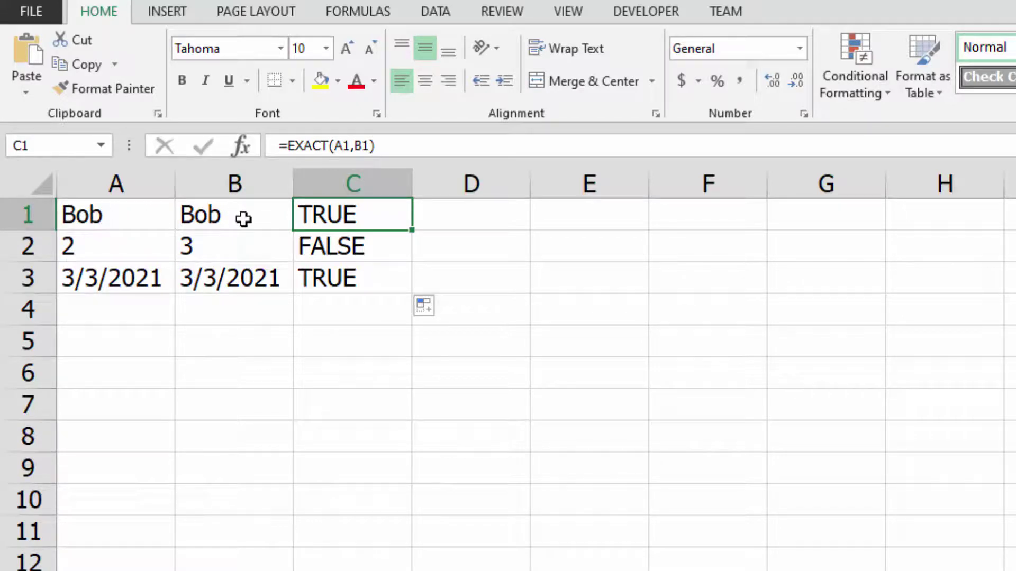
left_click(111, 242)
left_click(227, 245)
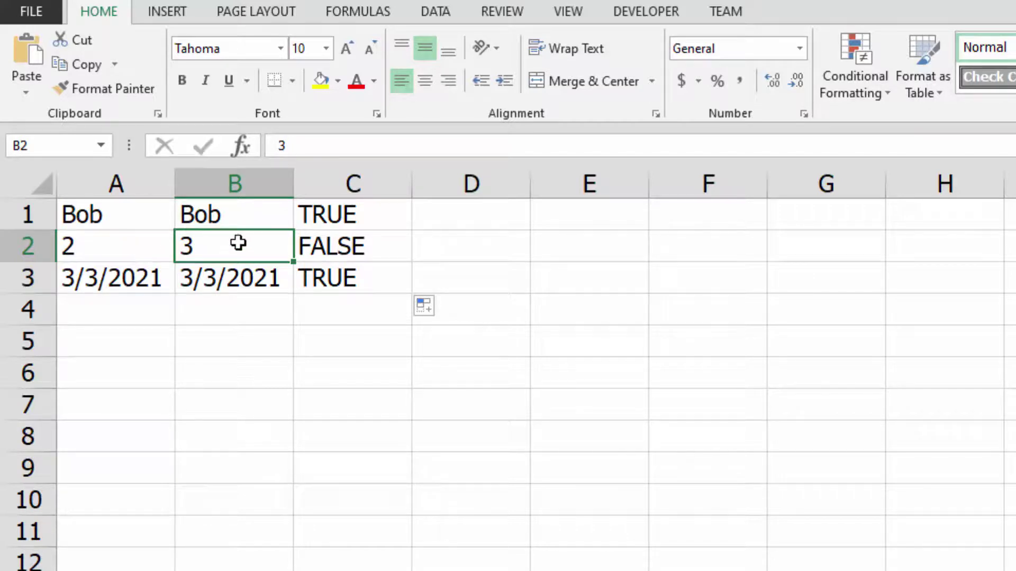
left_click(101, 286)
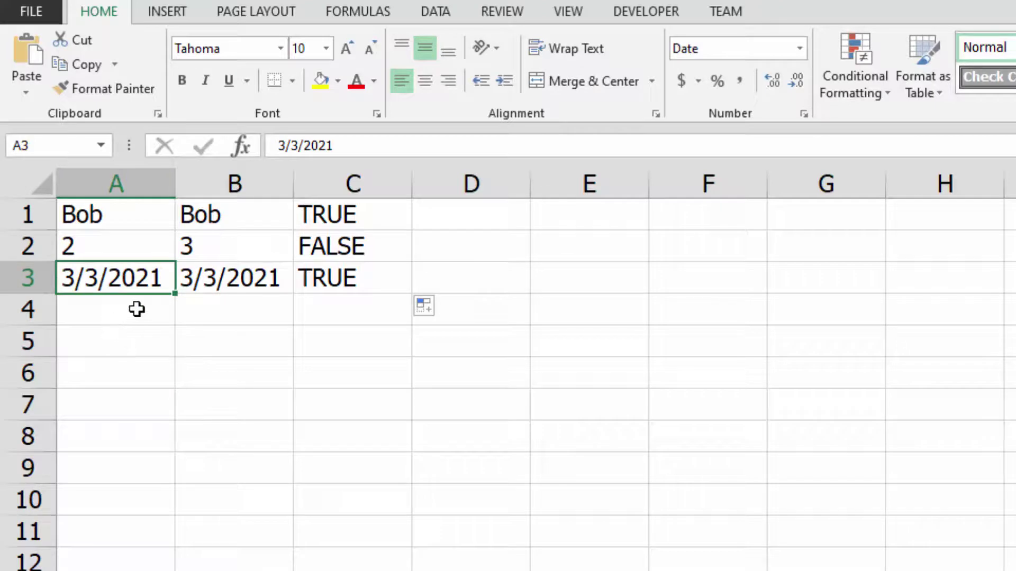
left_click(234, 284)
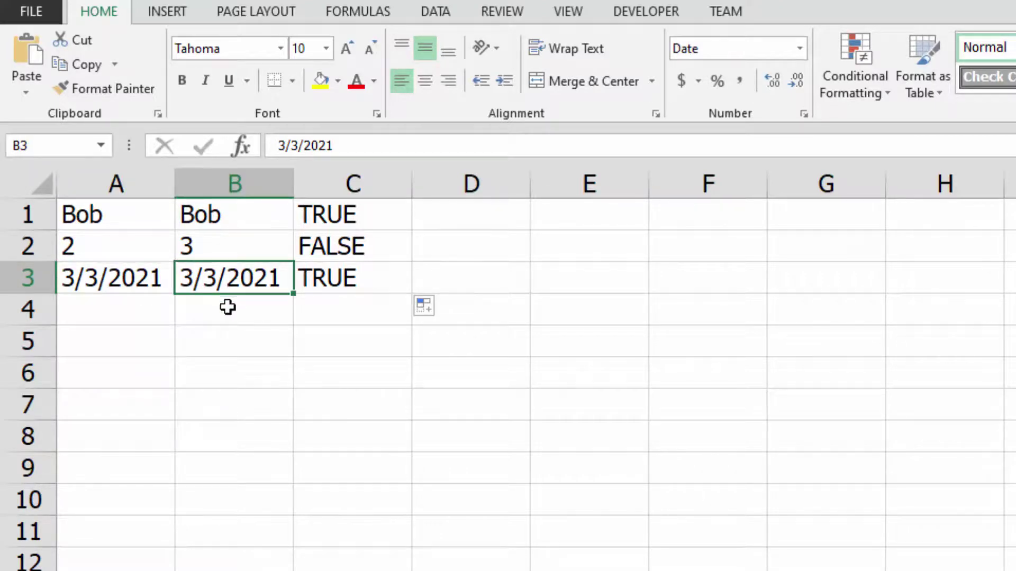
left_click(114, 251)
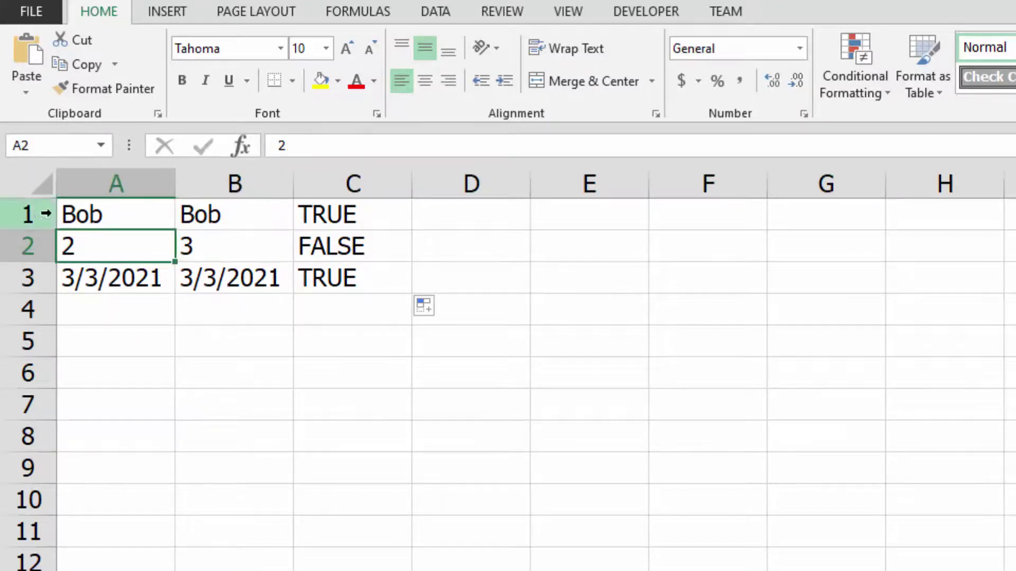
Append a G to the name in cell A1 and check the comparison in C1.
left_click(79, 209)
left_click(324, 143)
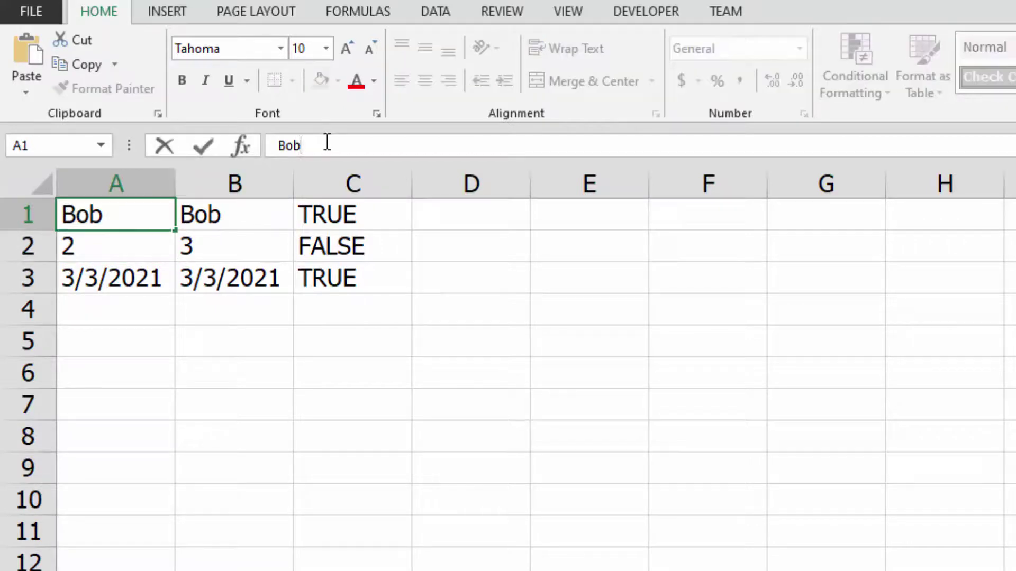
type("G")
key("Return")
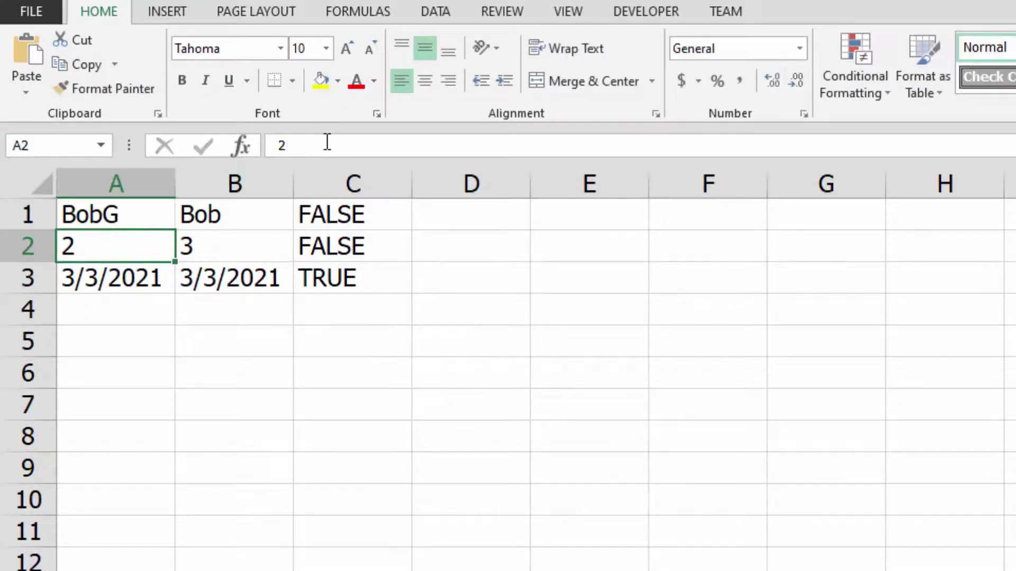
left_click(367, 216)
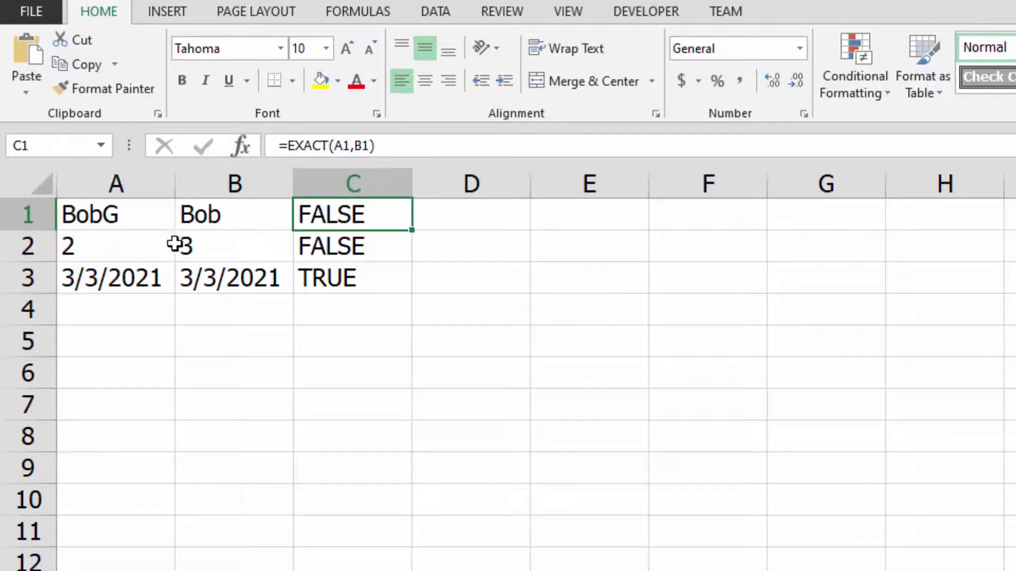
Set the number in cell A2 to 4.
left_click(133, 247)
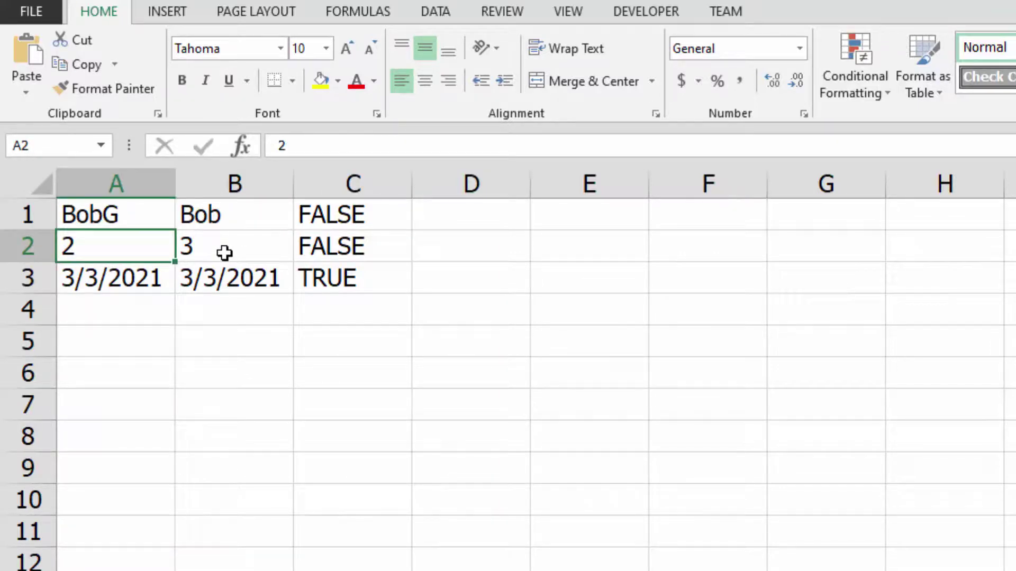
type("4")
key("Return")
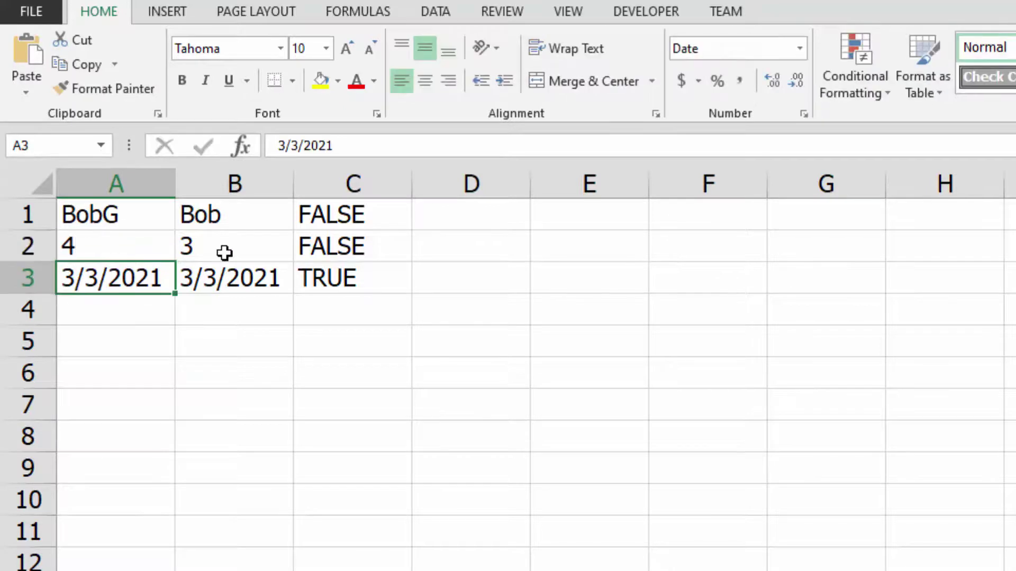
Set the number in cell A2 to 3 and check the comparison in C2.
left_click(154, 252)
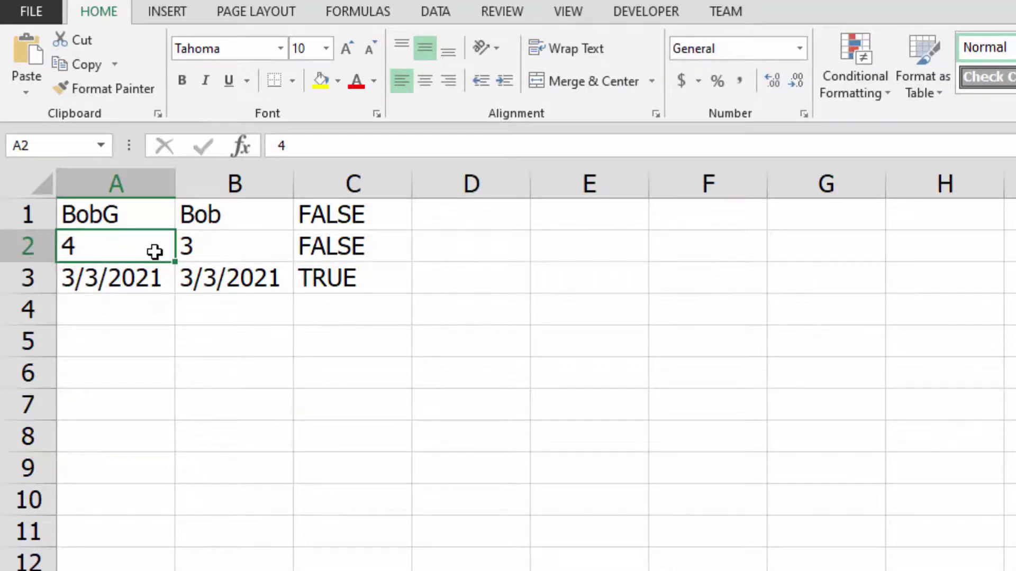
type("3")
key("Return")
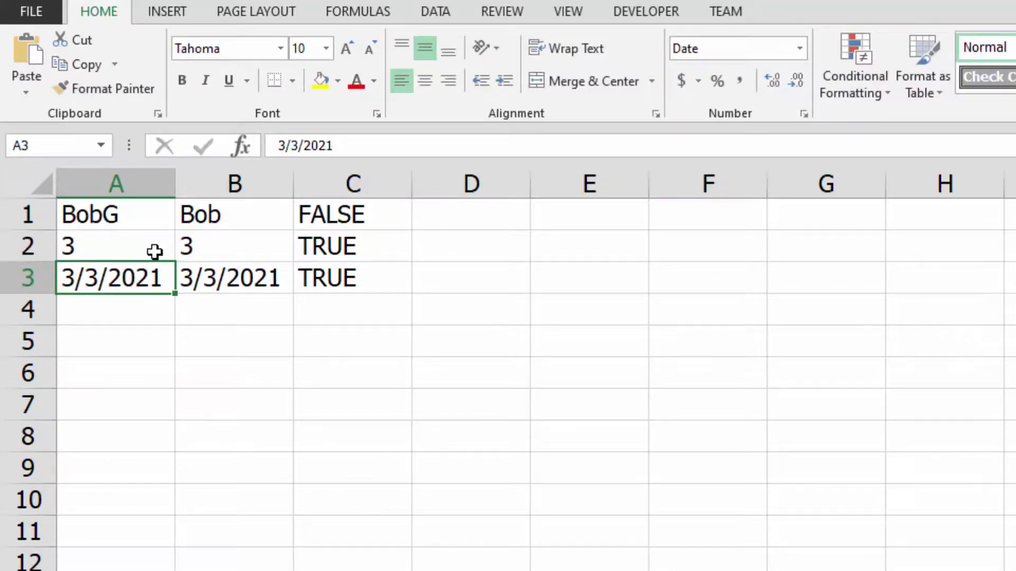
left_click(331, 248)
Set the date in cell A3 to 3/4/2021 and check the comparison in C3.
left_click(131, 290)
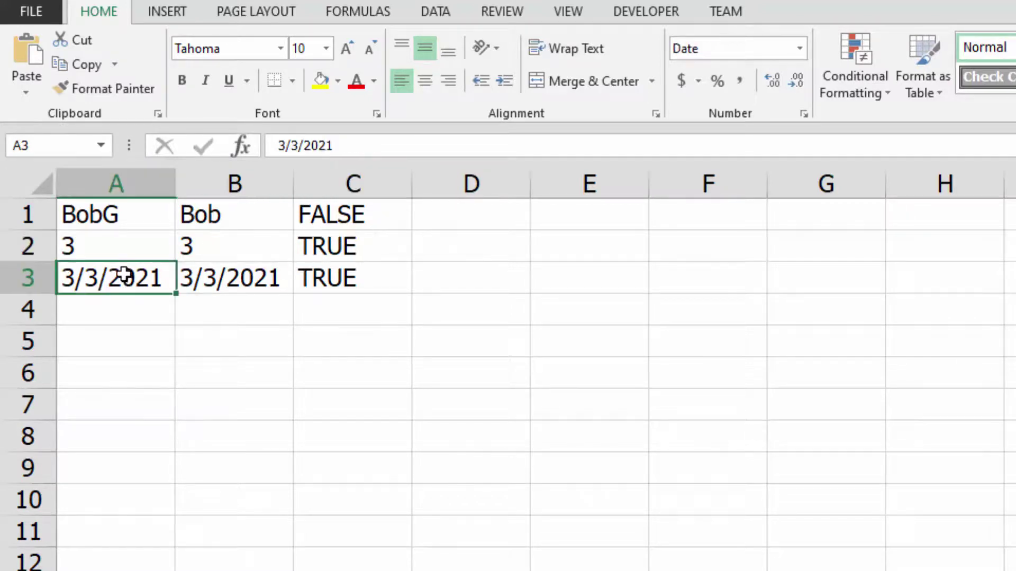
type("3/")
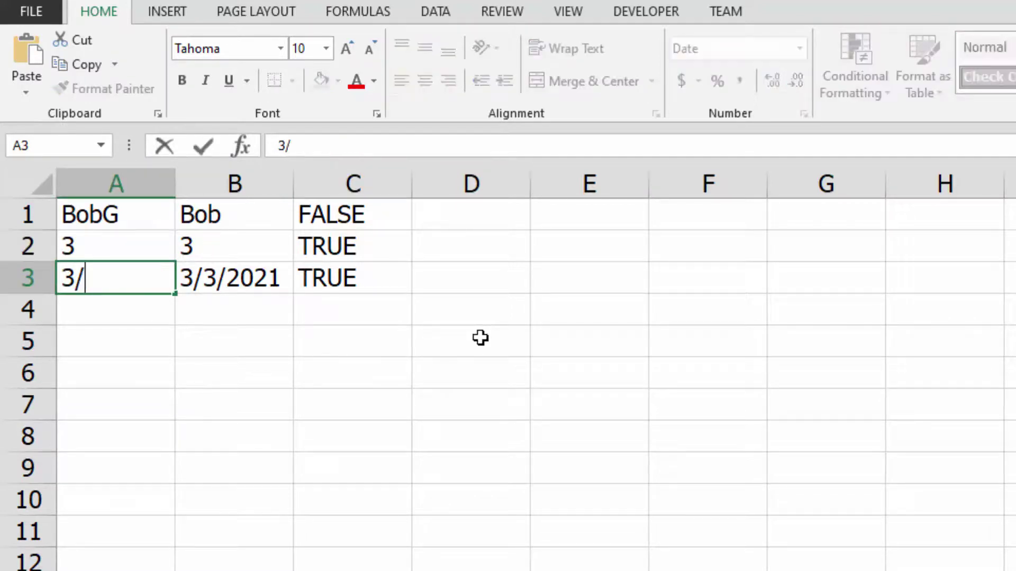
type("4/2021")
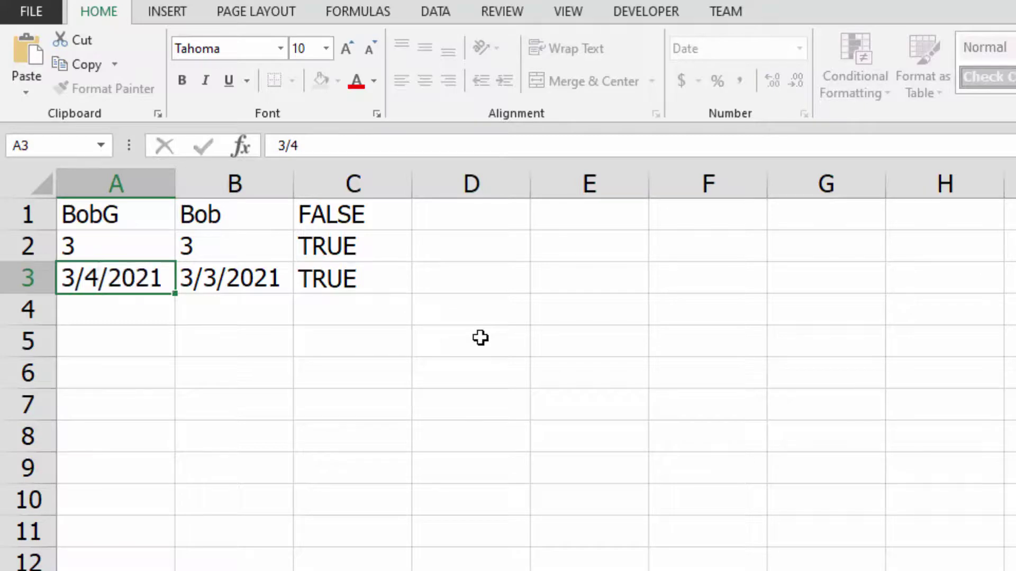
key("Return")
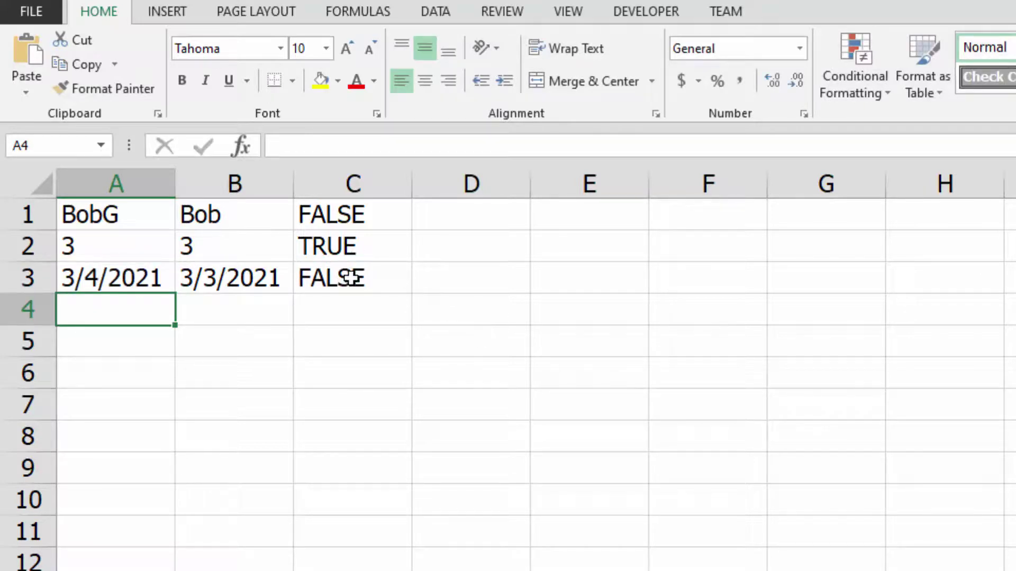
Replace the name in cell A1 with an all-lowercase spelling without the trailing G.
left_click(109, 213)
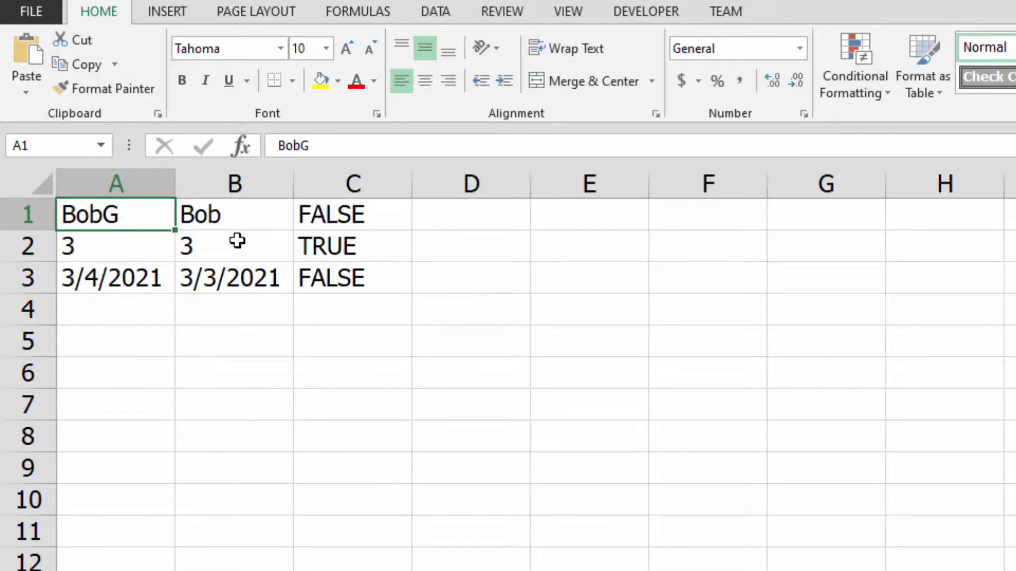
type("bob")
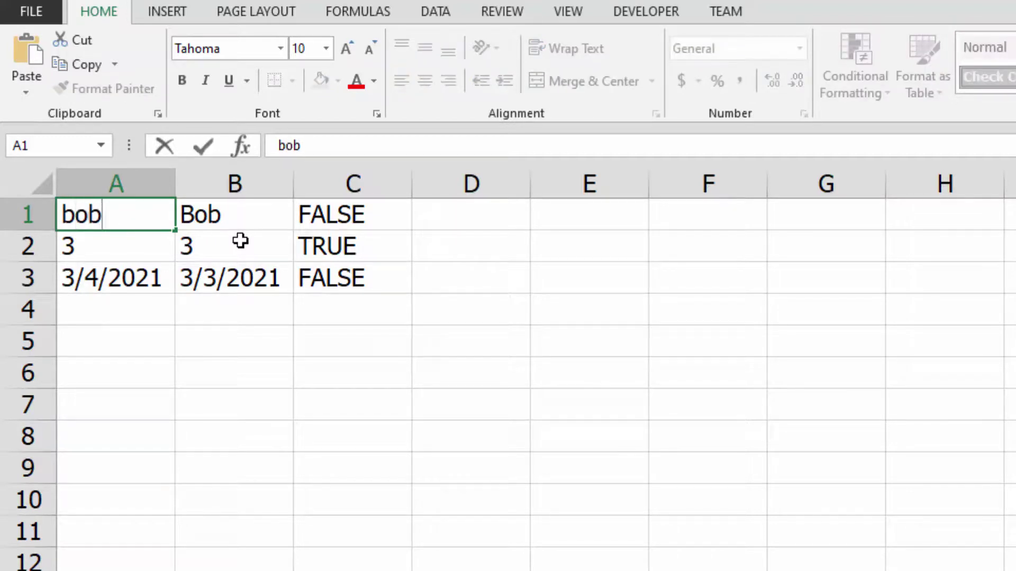
key("Return")
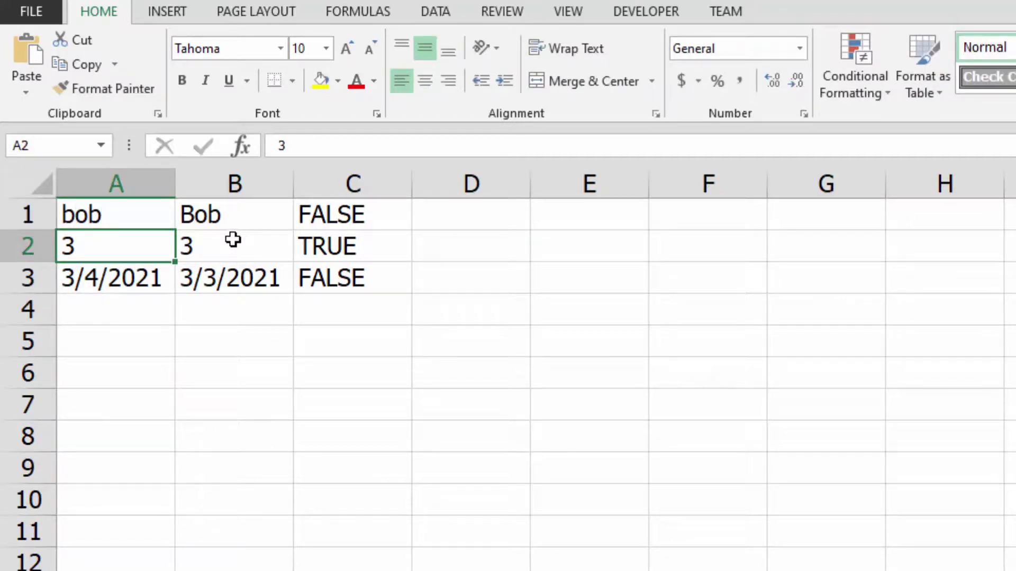
Re-enter the name in cell A1 in all capitals.
left_click(132, 216)
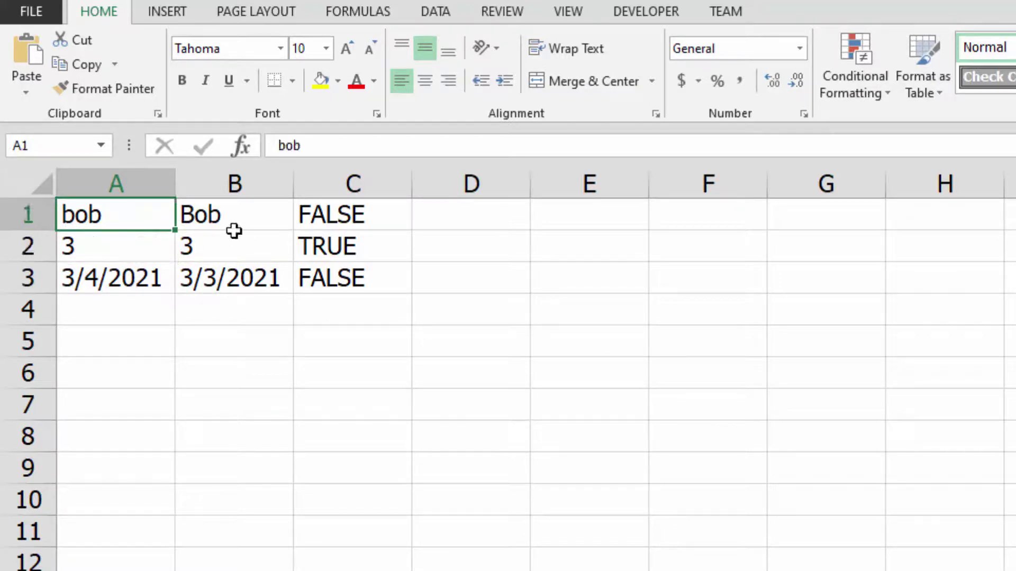
type("BOB")
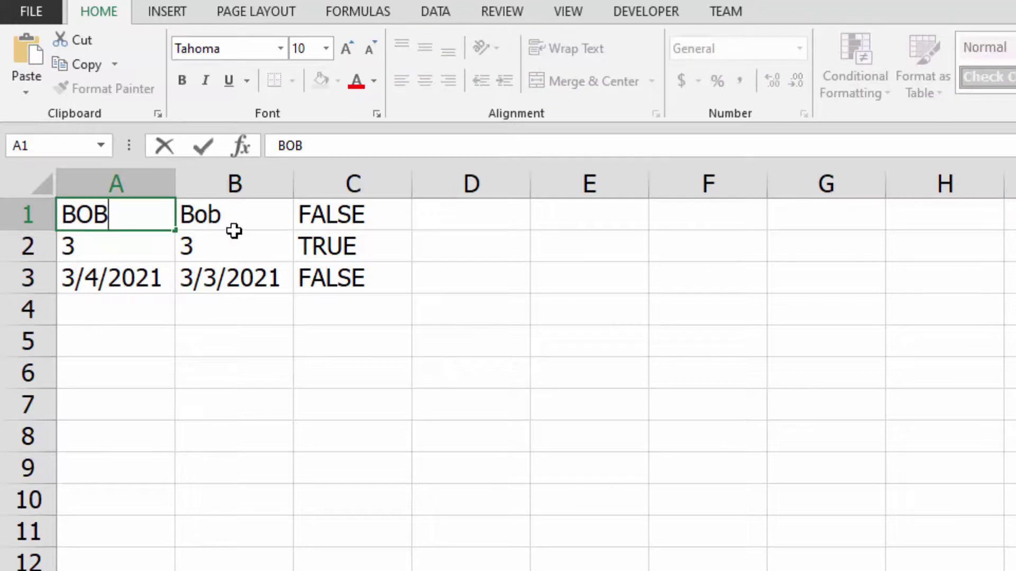
key("Return")
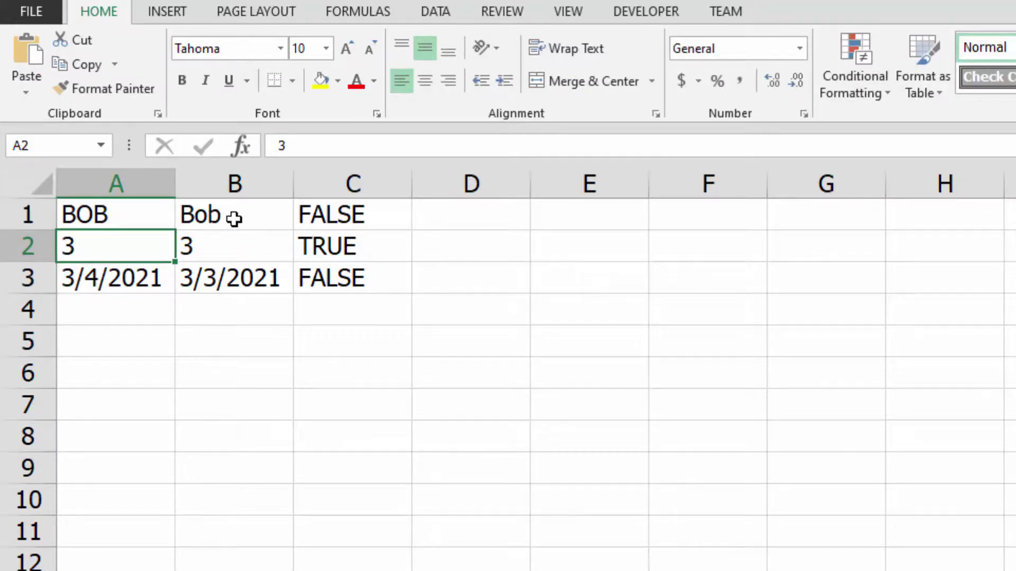
Re-enter the name in cell B1 in all capitals and check the comparison in C1.
left_click(110, 217)
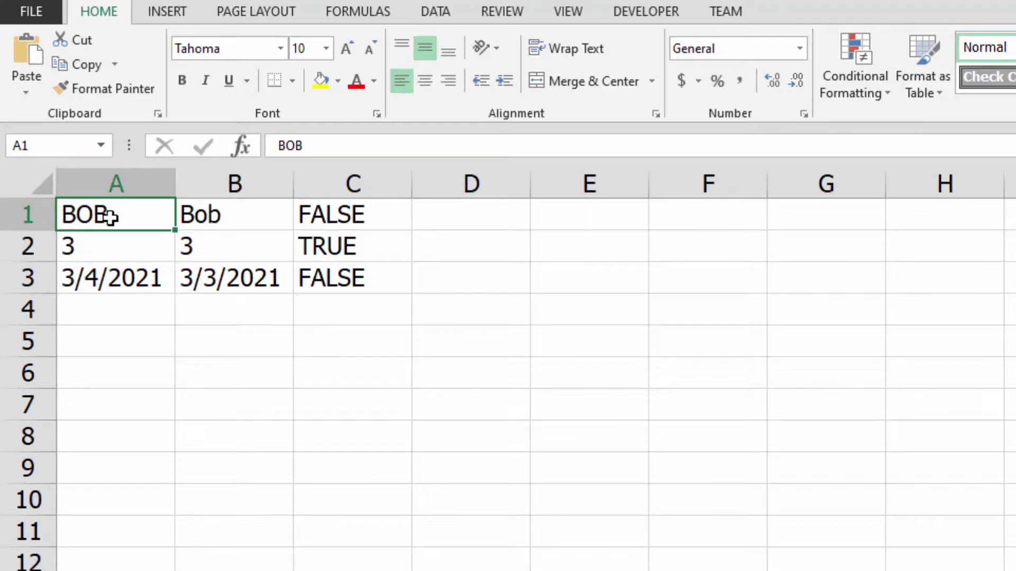
left_click(228, 211)
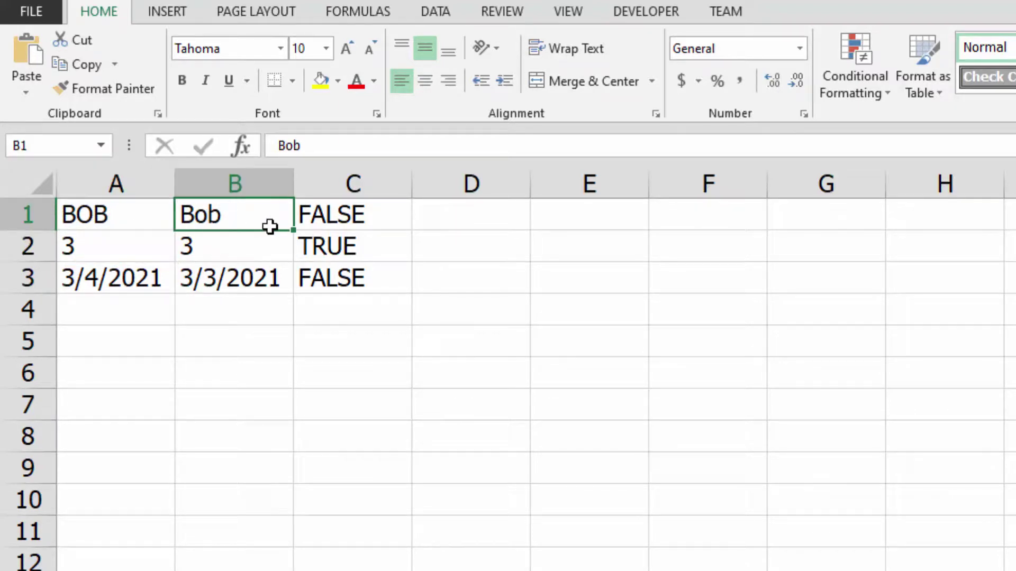
type("BOB")
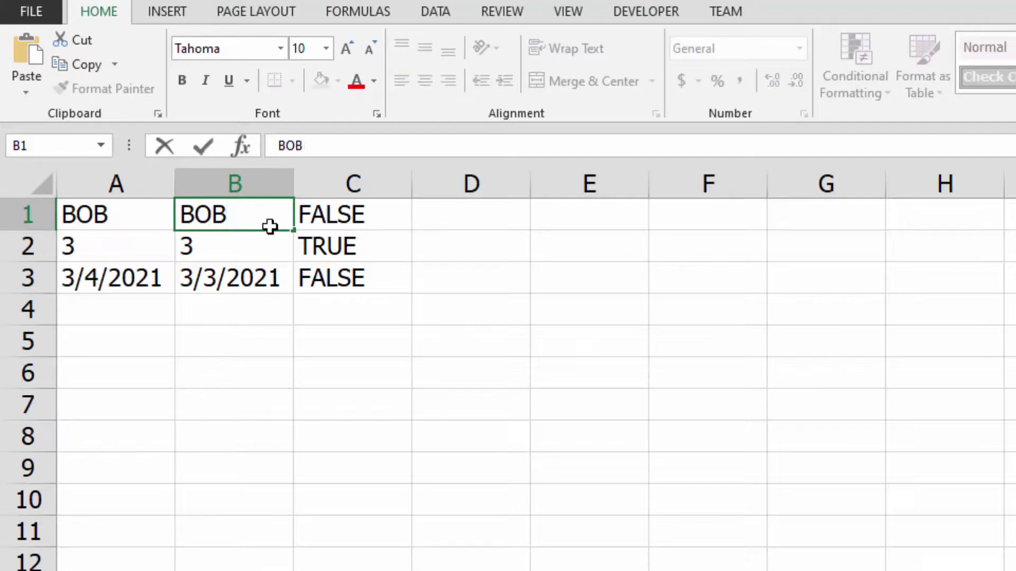
key("Return")
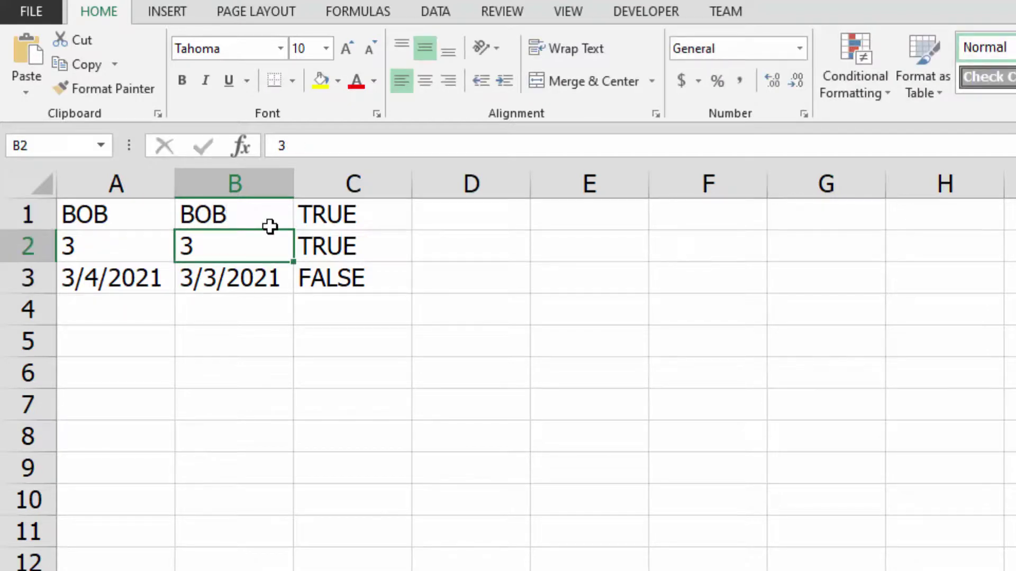
left_click(340, 214)
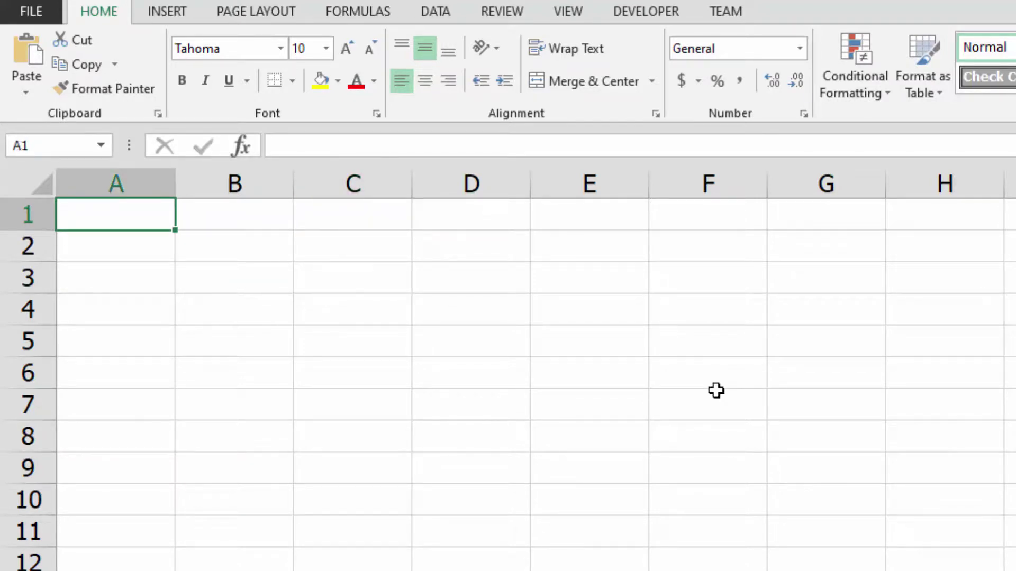
Enter Mon, Jan, Monday and January in cells A1 to D1 of the Quick AutoFill sheet.
type("Mon")
key("Tab")
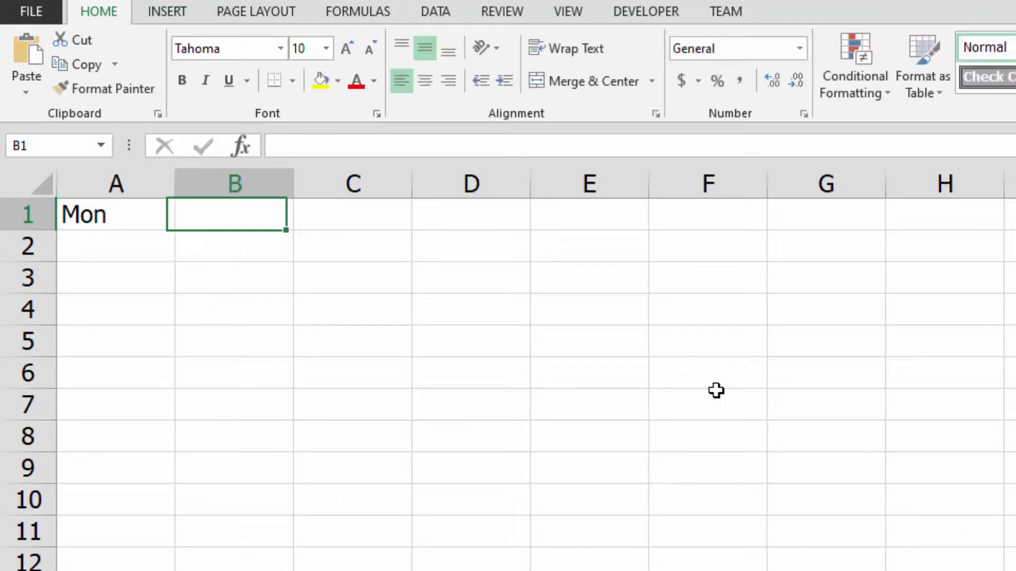
type("Jan")
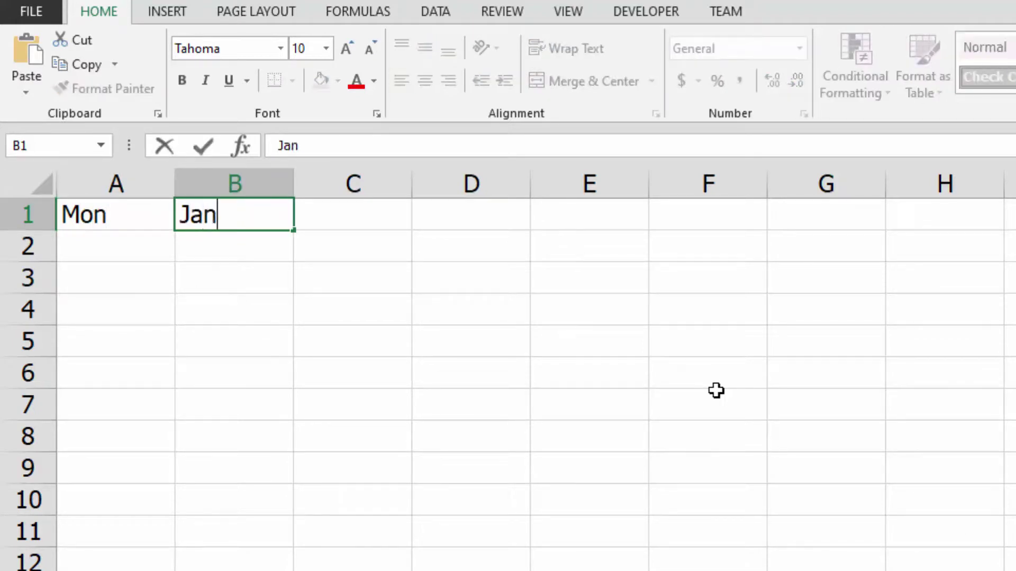
key("Tab")
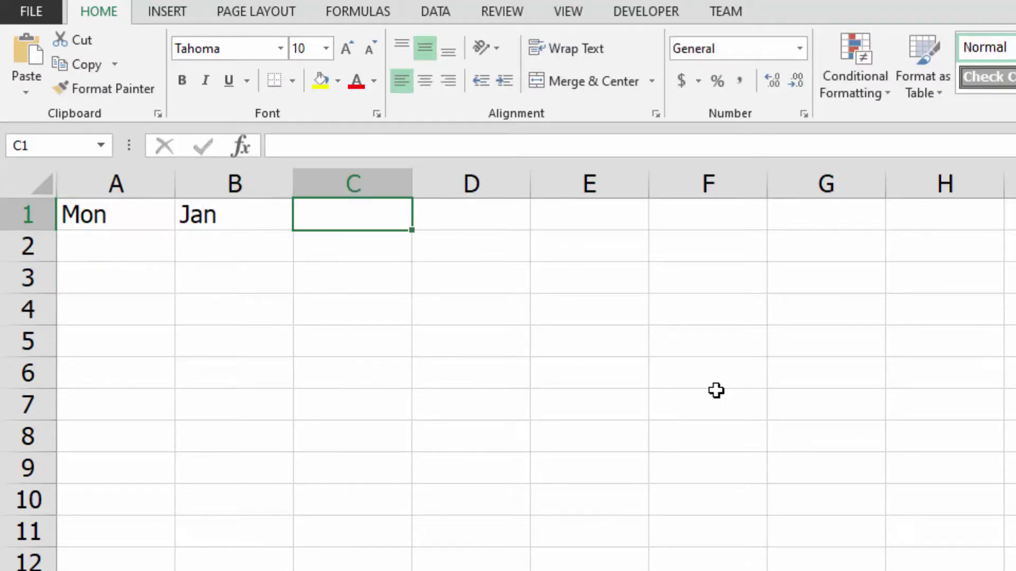
type("Monday")
key("Tab")
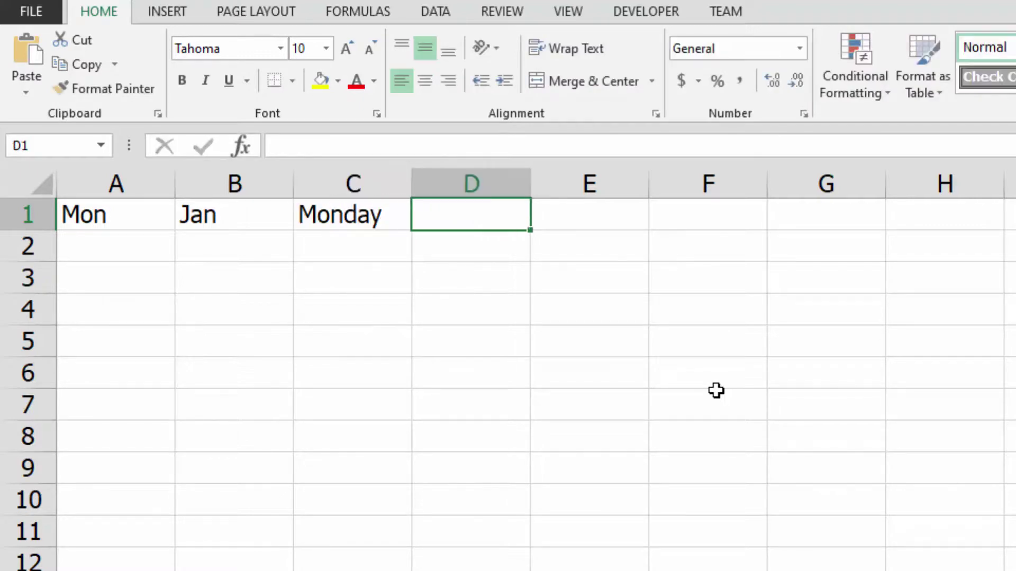
type("January")
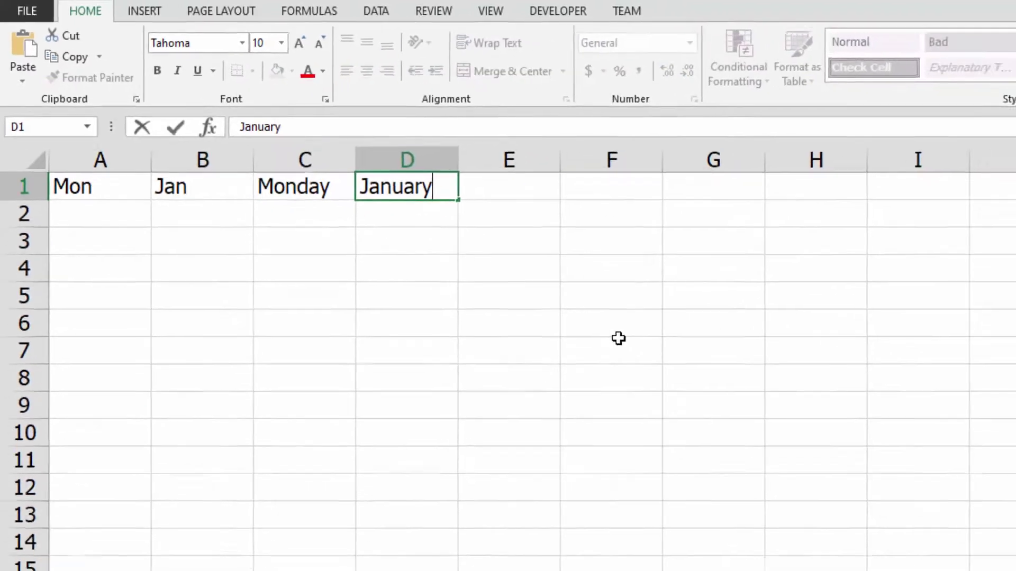
key("Return")
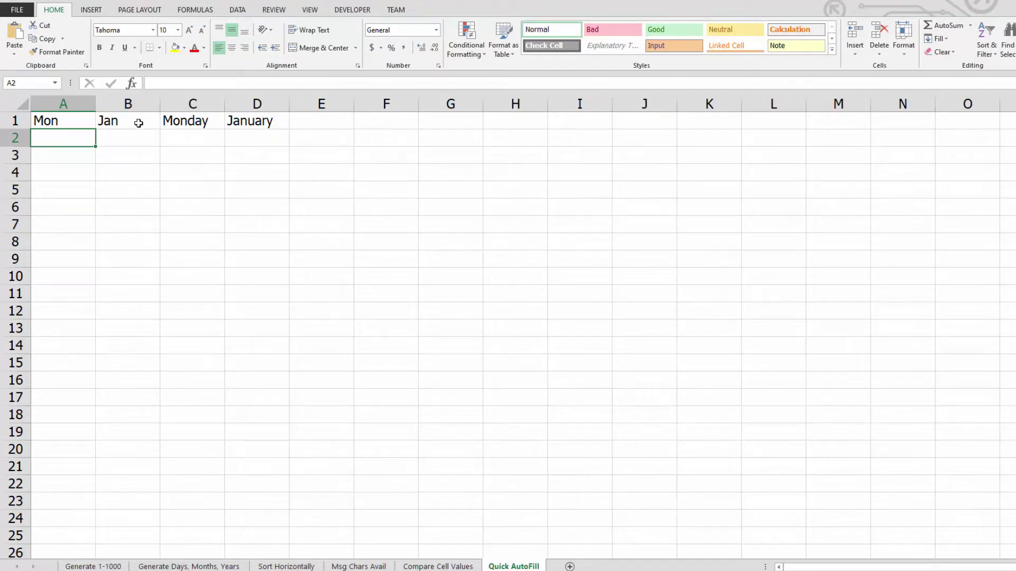
Fill the range A1:D12 down its columns with a series of type AutoFill.
left_click_drag(80, 124, 237, 304)
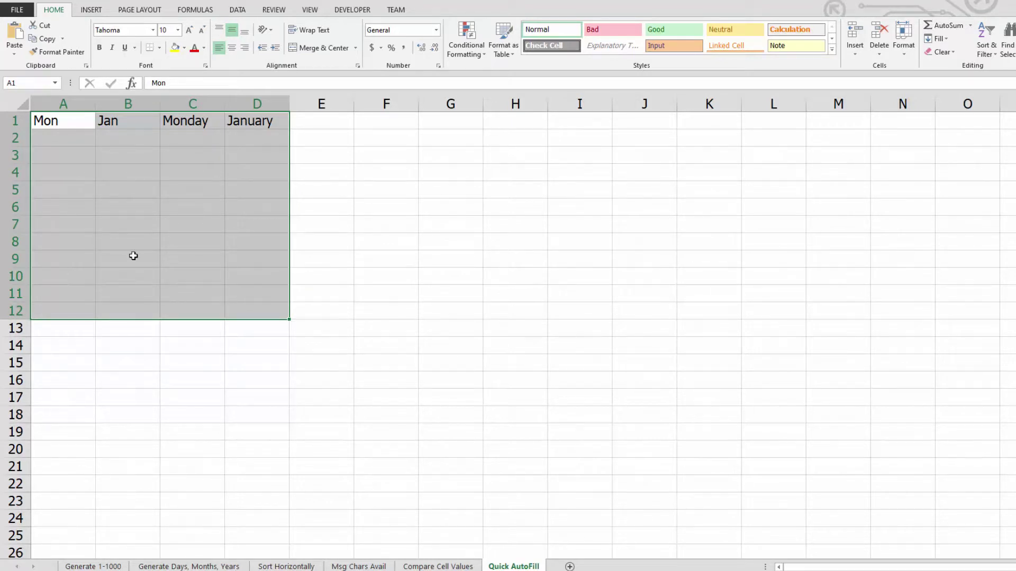
left_click(937, 38)
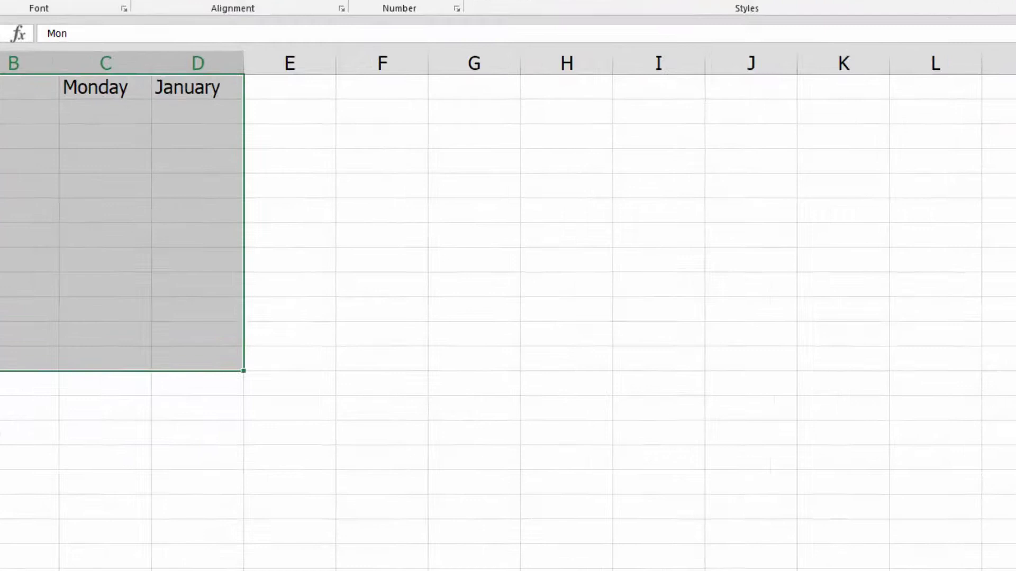
left_click(950, 123)
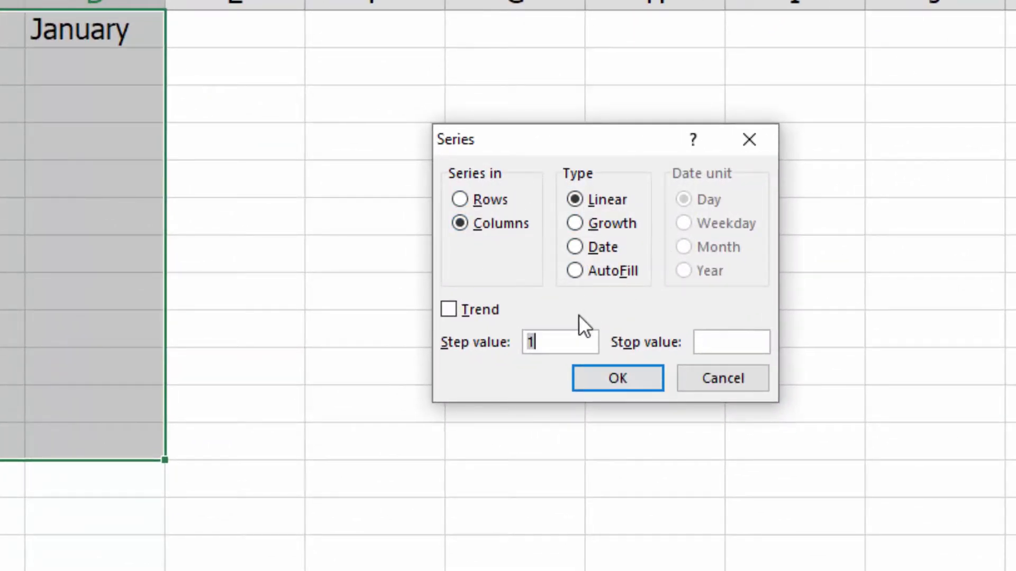
left_click(579, 272)
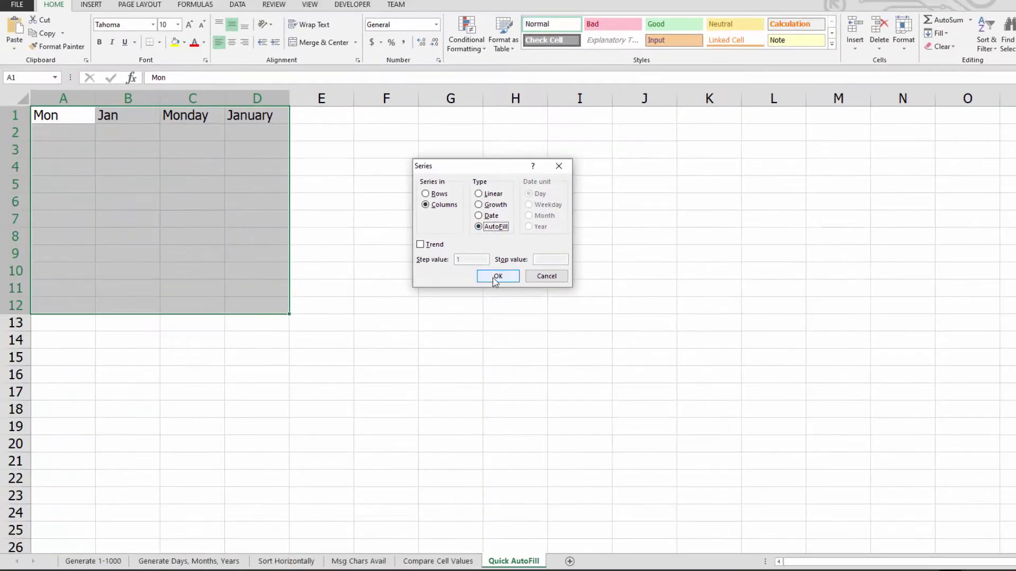
left_click(496, 276)
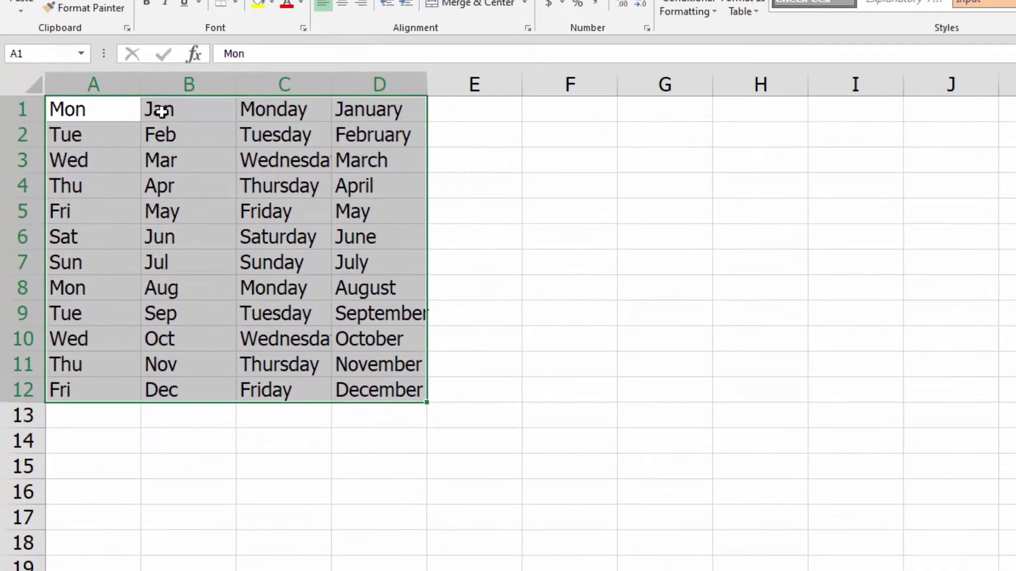
Widen column A slightly.
left_click(188, 161)
left_click_drag(141, 84, 159, 85)
Review the filled abbreviated weekdays in column A and the abbreviated months in column B.
left_click(86, 113)
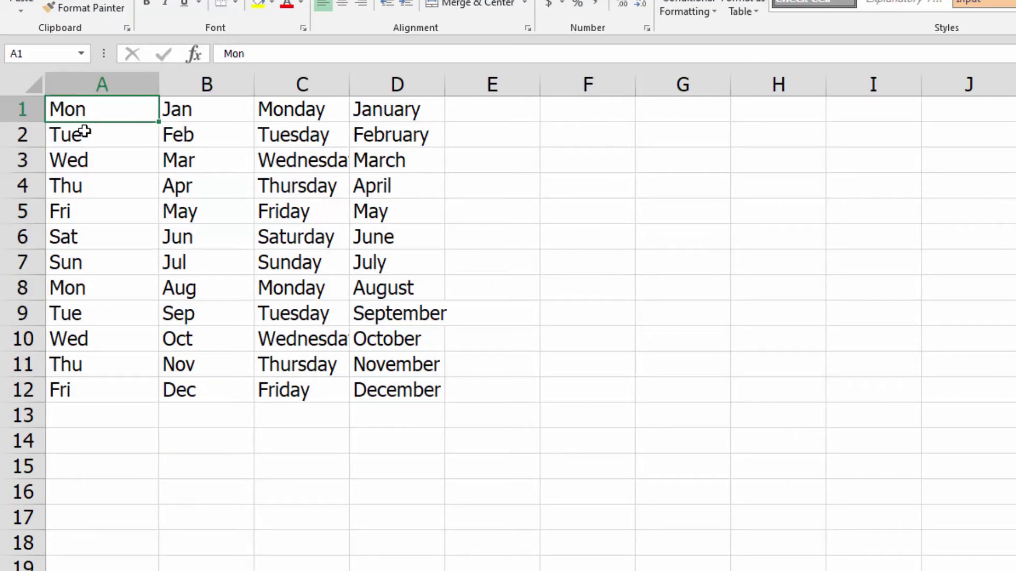
left_click(83, 135)
left_click(83, 161)
left_click(87, 188)
left_click(86, 212)
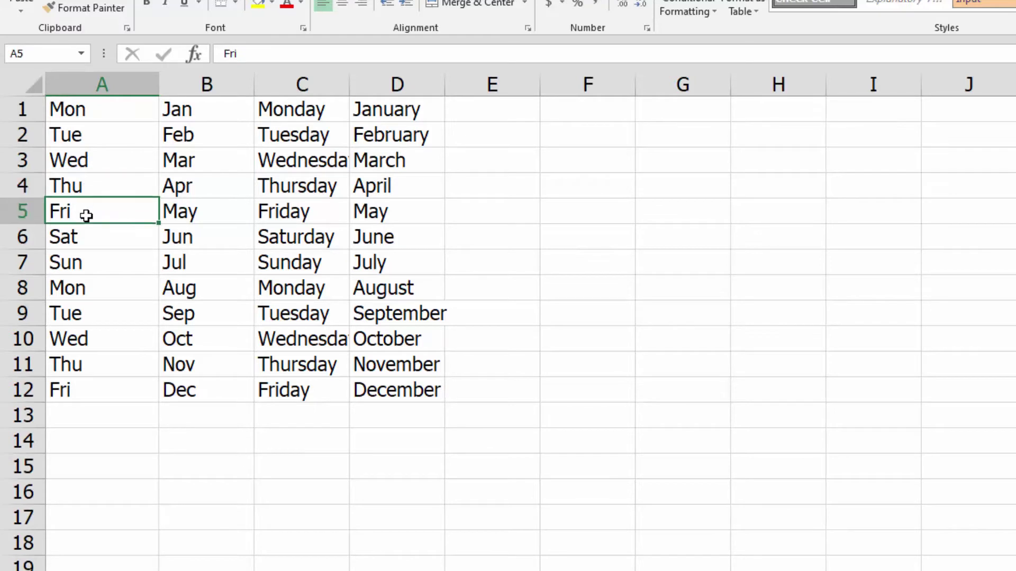
left_click(88, 239)
left_click(84, 263)
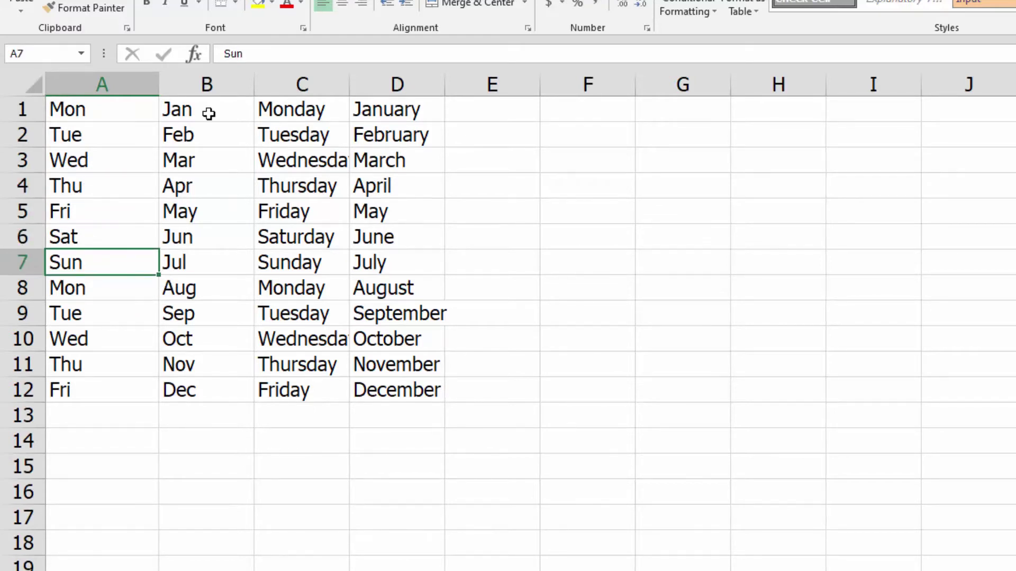
left_click_drag(207, 109, 214, 296)
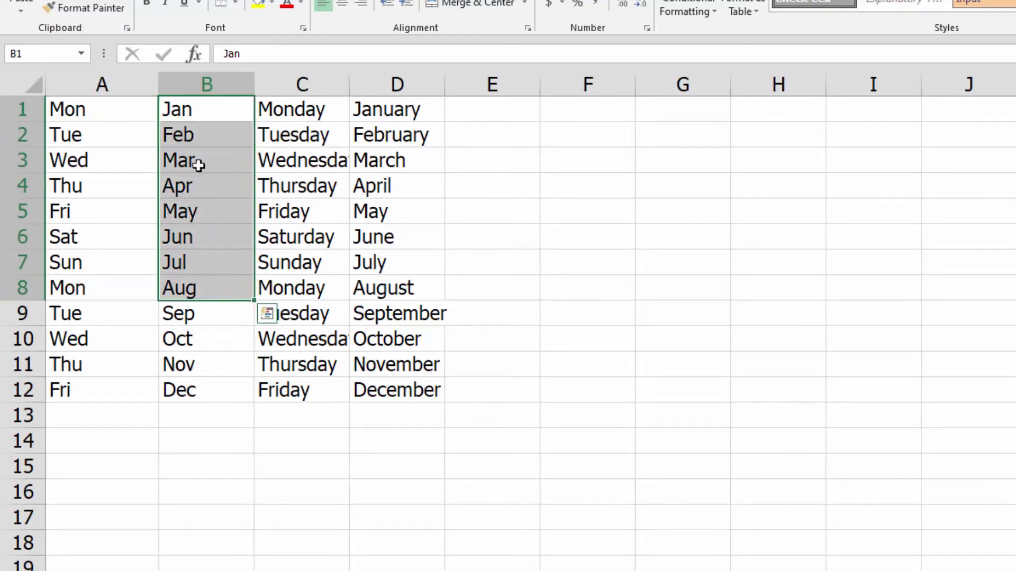
left_click(192, 108)
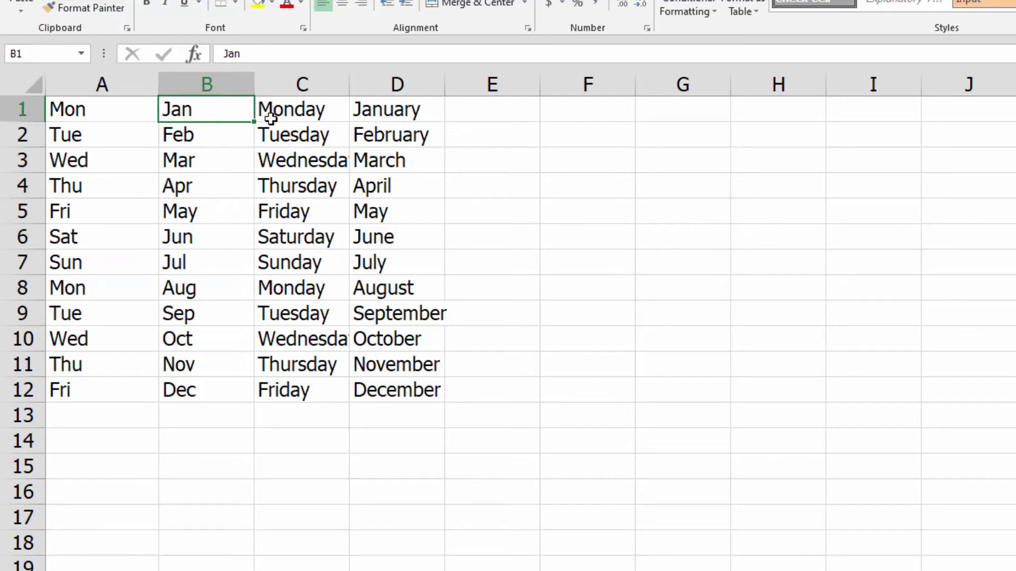
Widen columns C and D so the full weekday and month names fit, and check their first entries.
left_click_drag(350, 83, 371, 80)
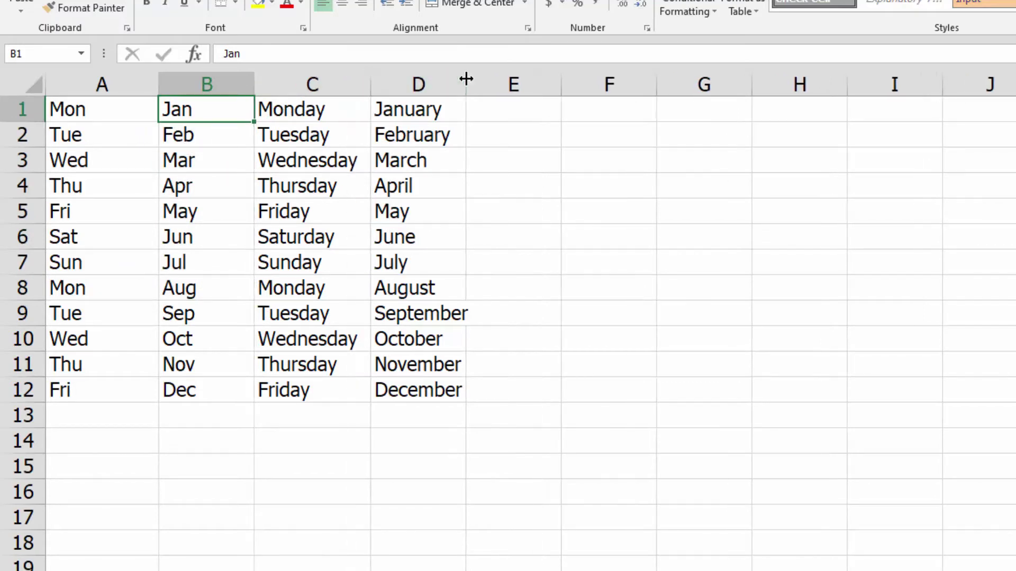
left_click_drag(464, 80, 494, 83)
left_click(365, 112)
key("Tab")
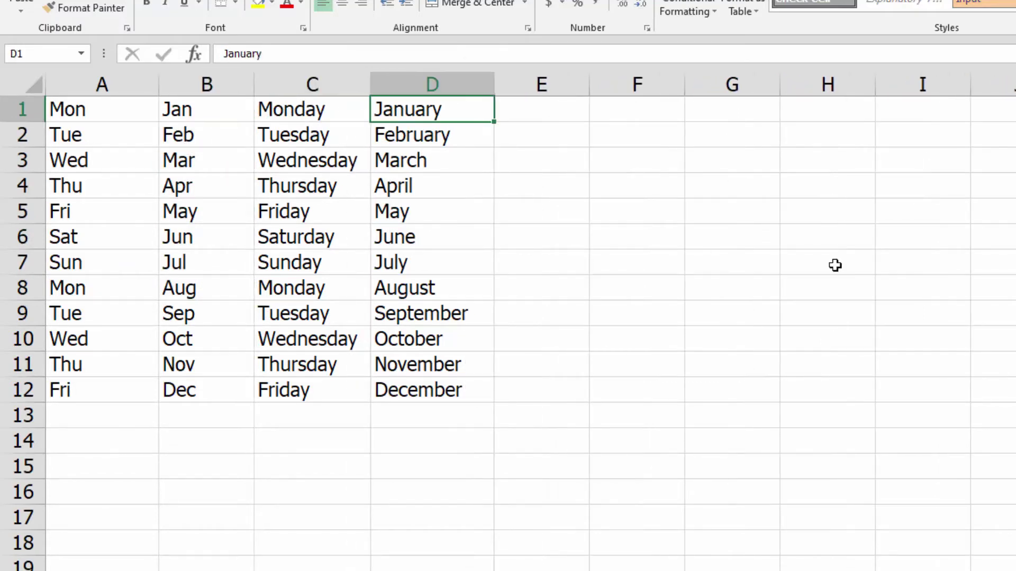